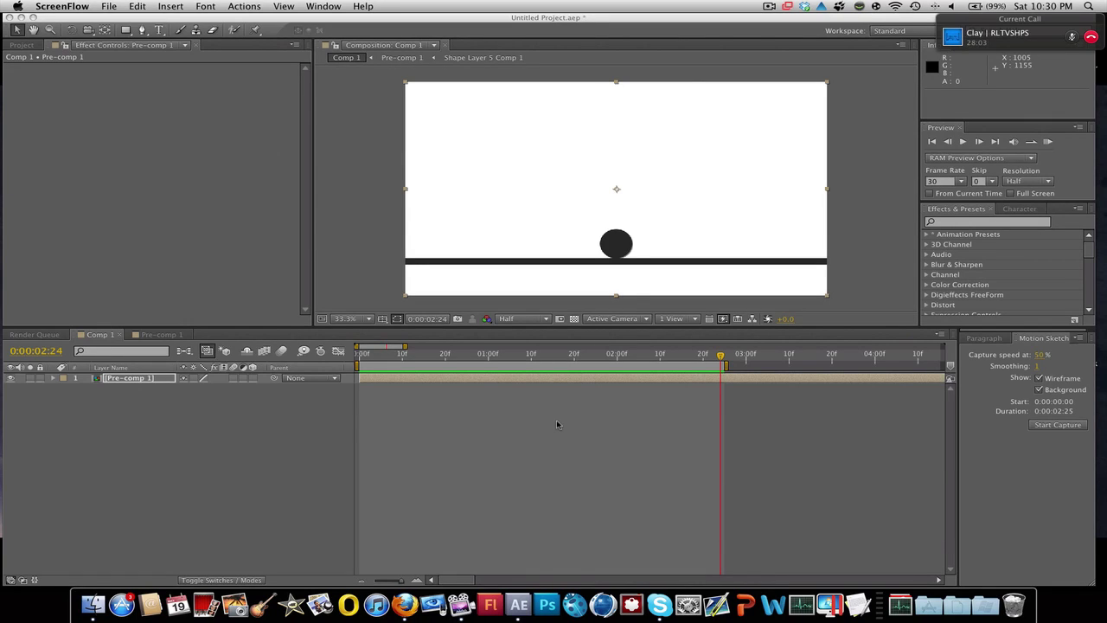
# Scrub through and preview the ball's fall to the floor in the main composition.
pyautogui.click(1056, 152)
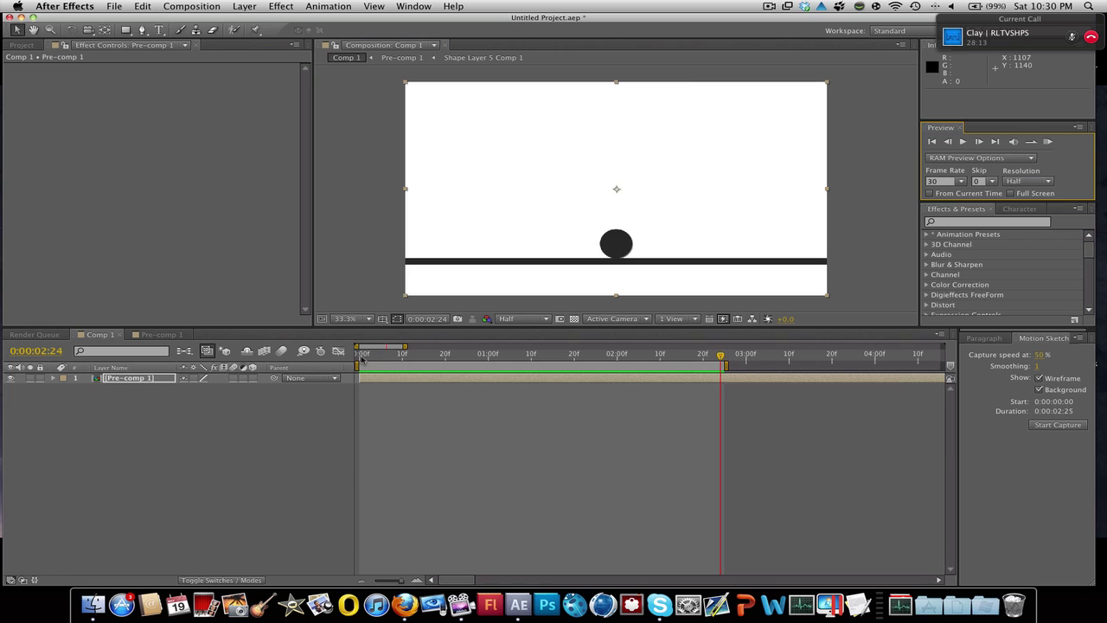
pyautogui.moveTo(362, 359); pyautogui.dragTo(725, 383)
pyautogui.click(1046, 142)
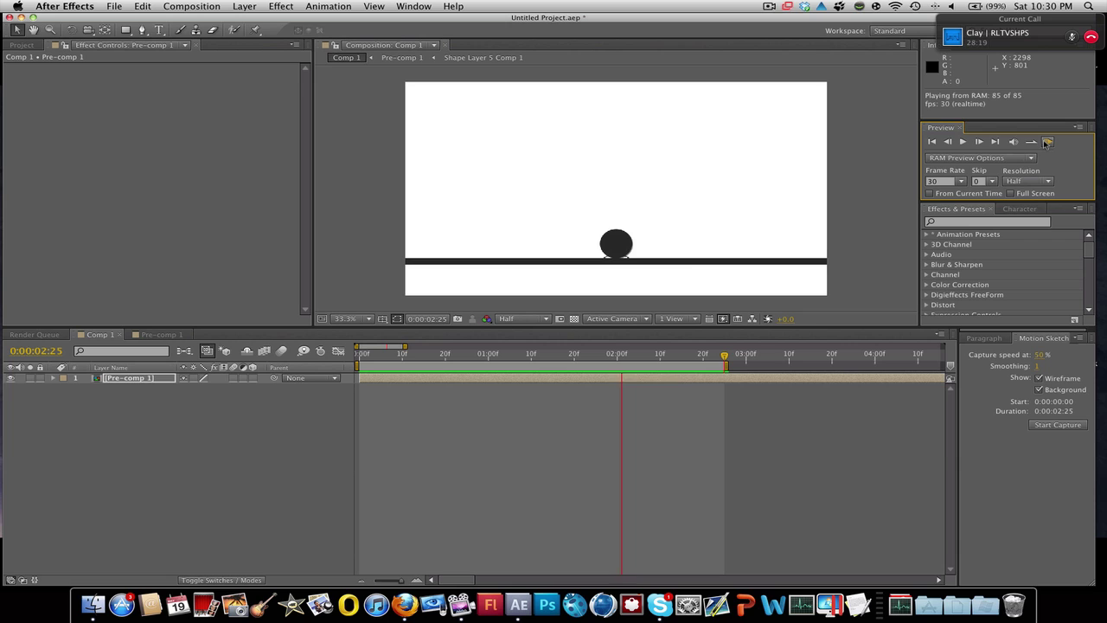
pyautogui.click(578, 355)
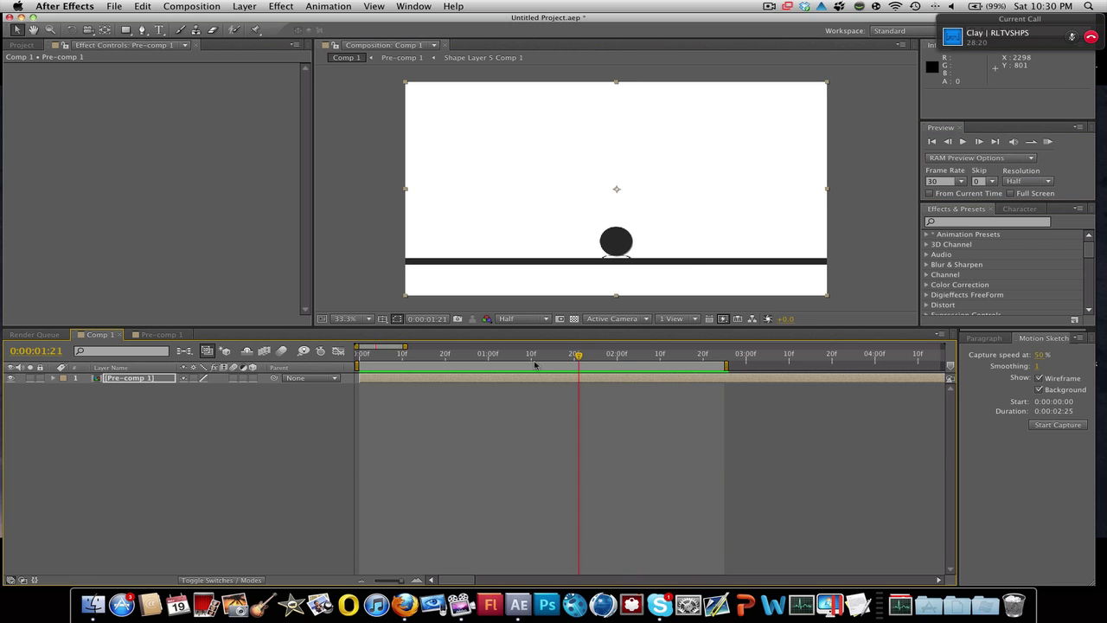
# Switch to Pre-comp 1 and select its solids and Shape Layers 4 through 1 in turn.
pyautogui.click(154, 335)
pyautogui.click(197, 505)
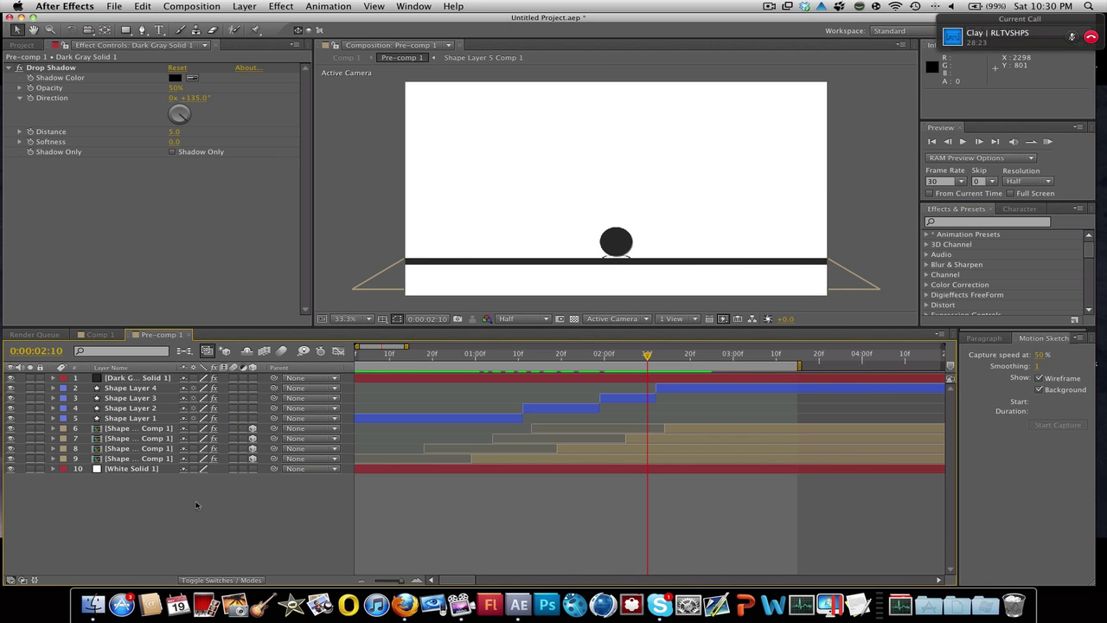
pyautogui.click(140, 470)
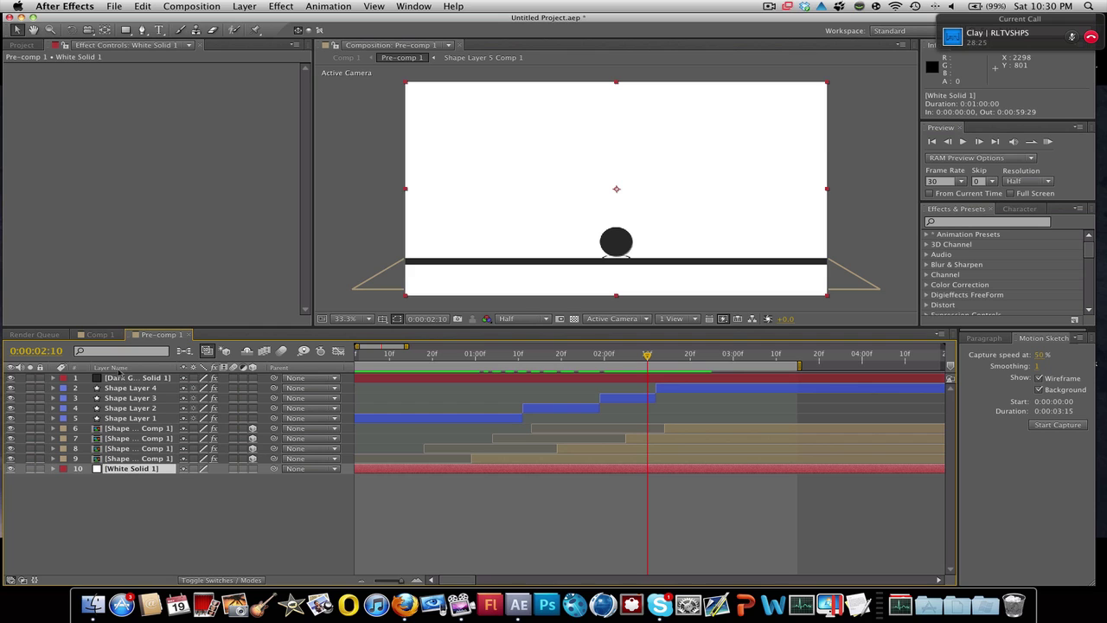
pyautogui.click(130, 379)
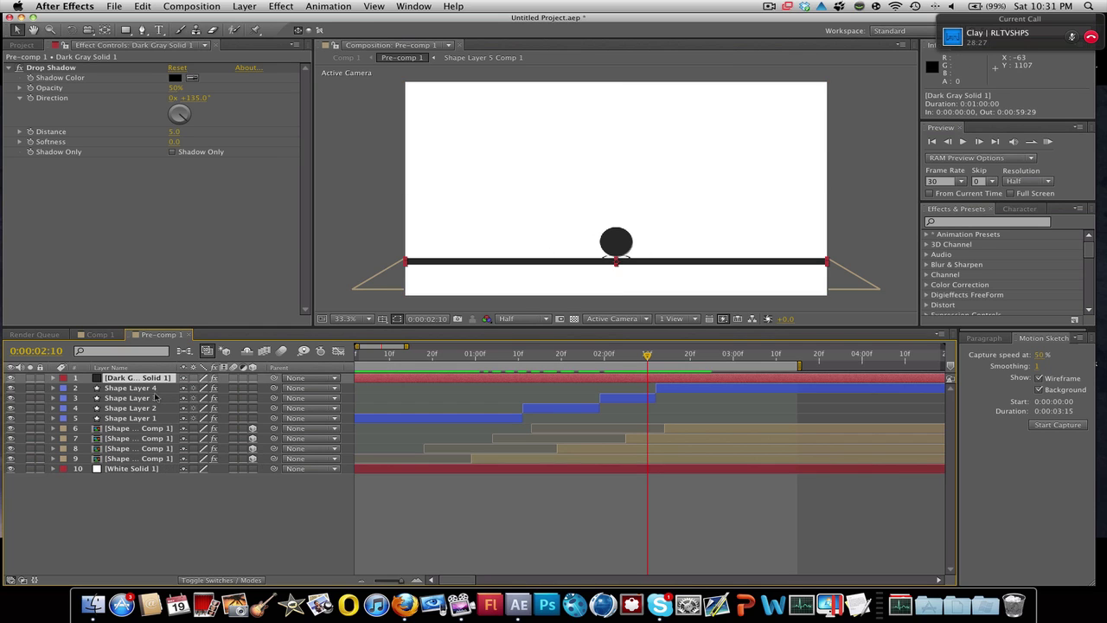
pyautogui.click(150, 389)
pyautogui.click(149, 400)
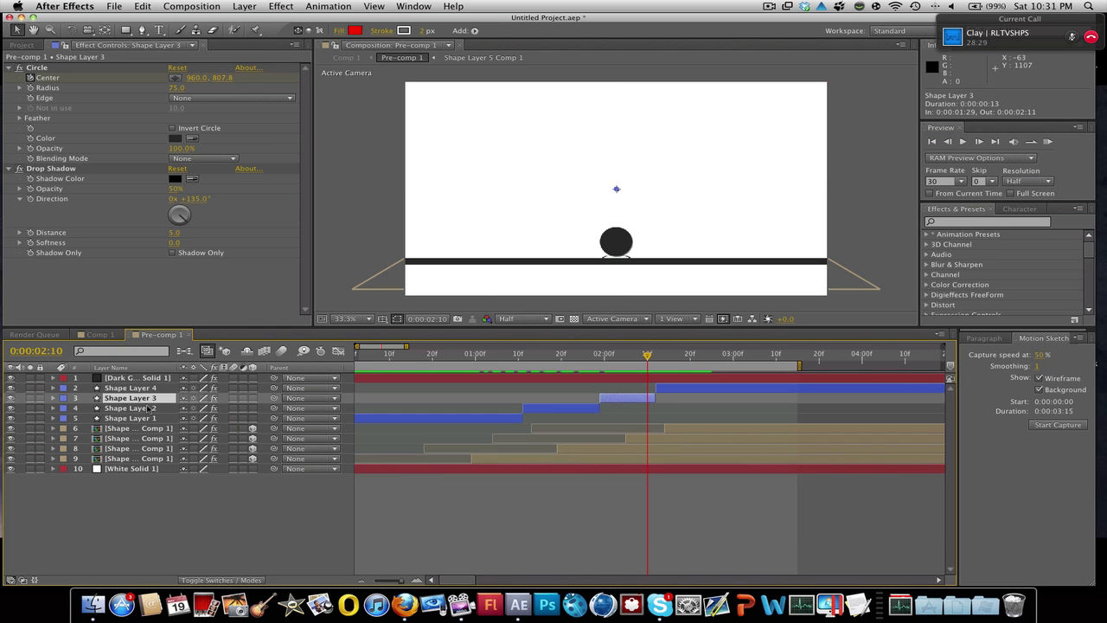
pyautogui.click(144, 409)
pyautogui.click(147, 418)
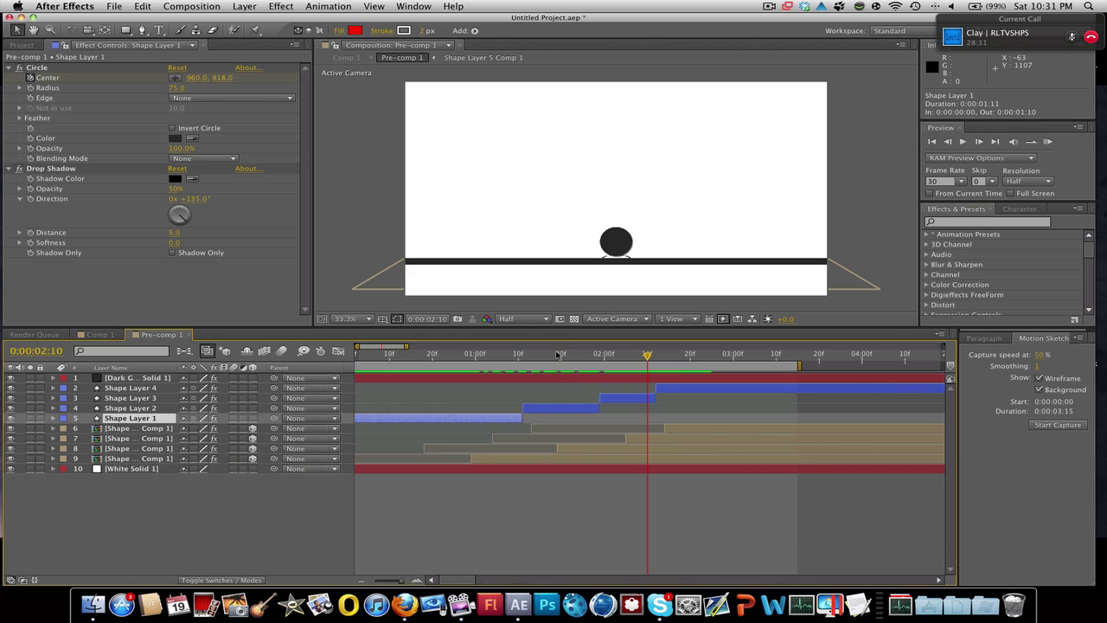
# Move to around 0:00:01:11, select layers 6–7, and open nested Shape Layer 5 Comp 1.
pyautogui.click(549, 354)
pyautogui.click(522, 354)
pyautogui.click(142, 428)
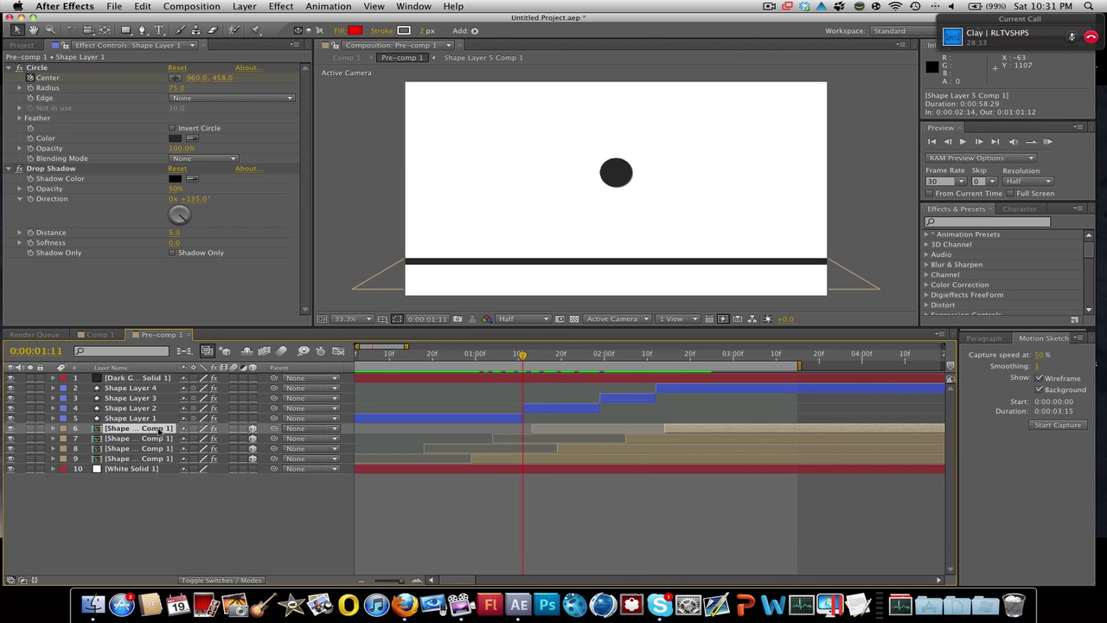
pyautogui.click(154, 438)
pyautogui.moveTo(522, 355); pyautogui.dragTo(656, 356)
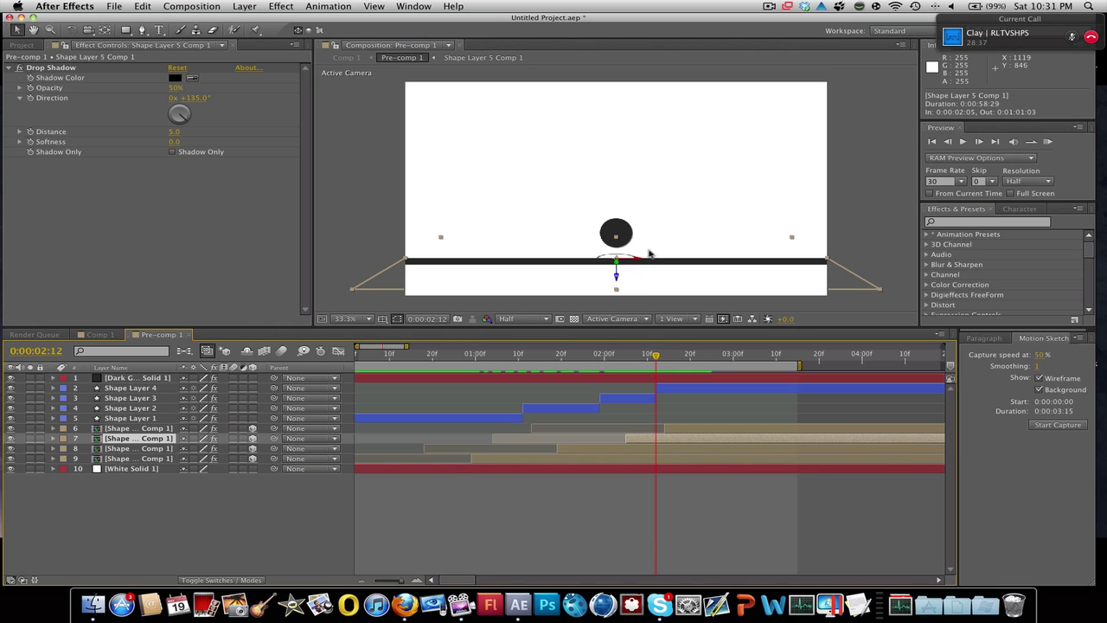
pyautogui.doubleClick(128, 439)
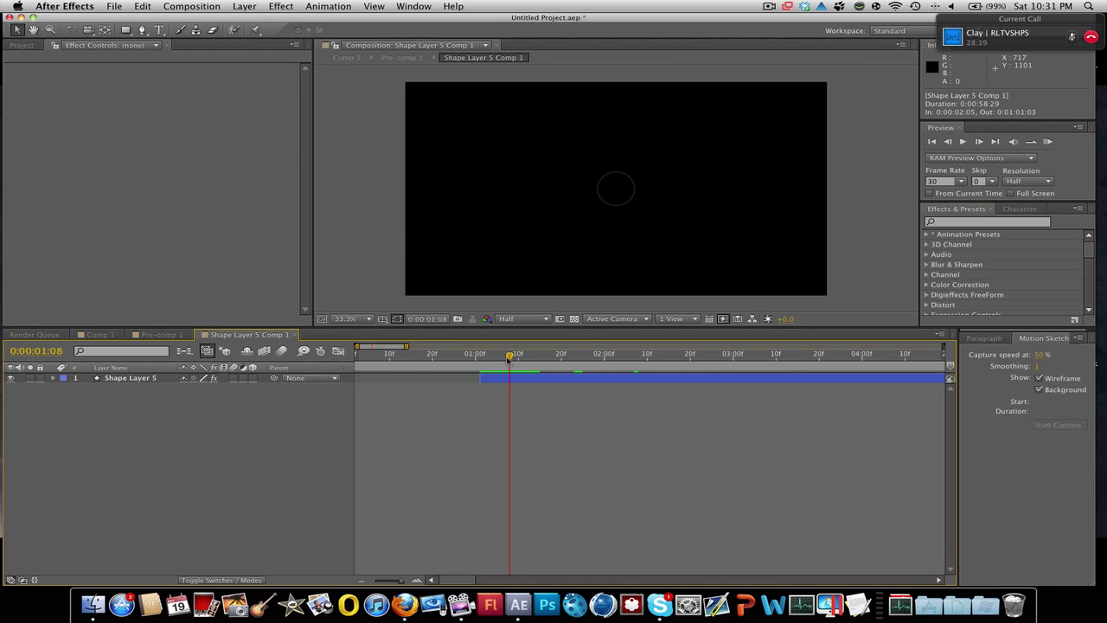
# Reveal Shape Layer 5's Circle effect keyframes and scrub from 0:00:00:29 to watch the ring grow and fade.
pyautogui.moveTo(510, 357); pyautogui.dragTo(480, 357)
pyautogui.click(69, 378)
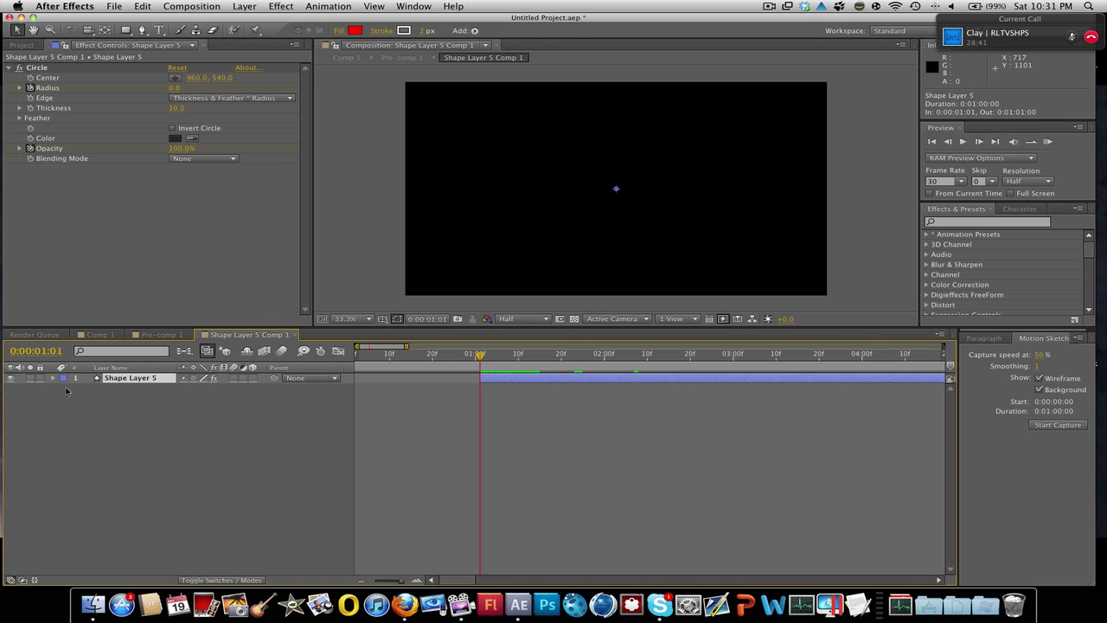
pyautogui.click(54, 379)
pyautogui.click(65, 398)
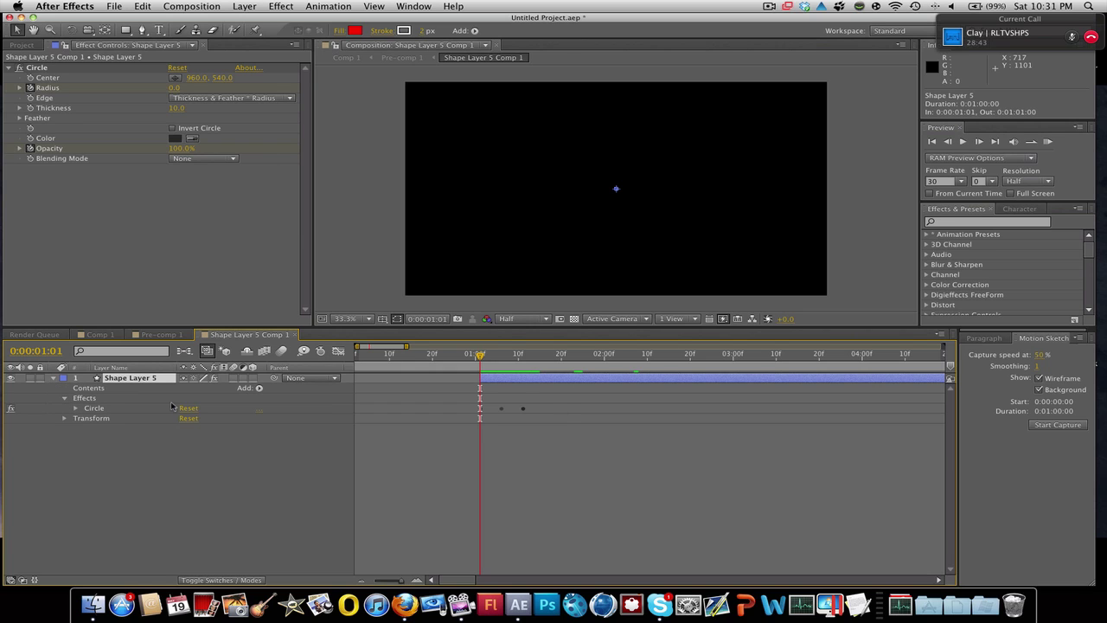
pyautogui.click(75, 408)
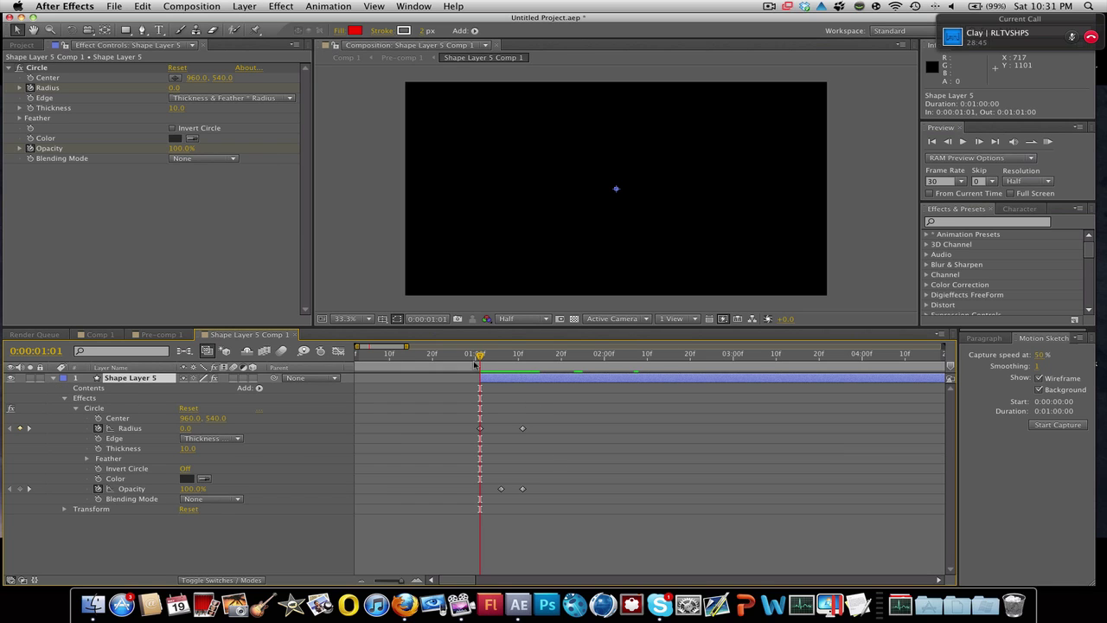
pyautogui.moveTo(480, 357); pyautogui.dragTo(546, 362)
pyautogui.click(158, 334)
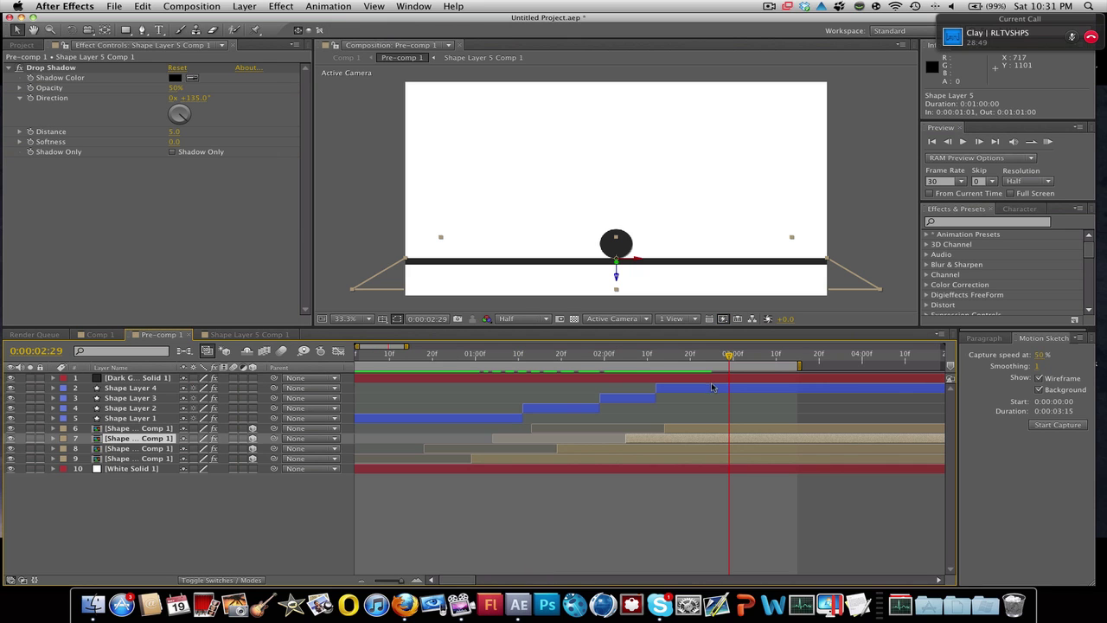
pyautogui.moveTo(678, 360); pyautogui.dragTo(657, 372)
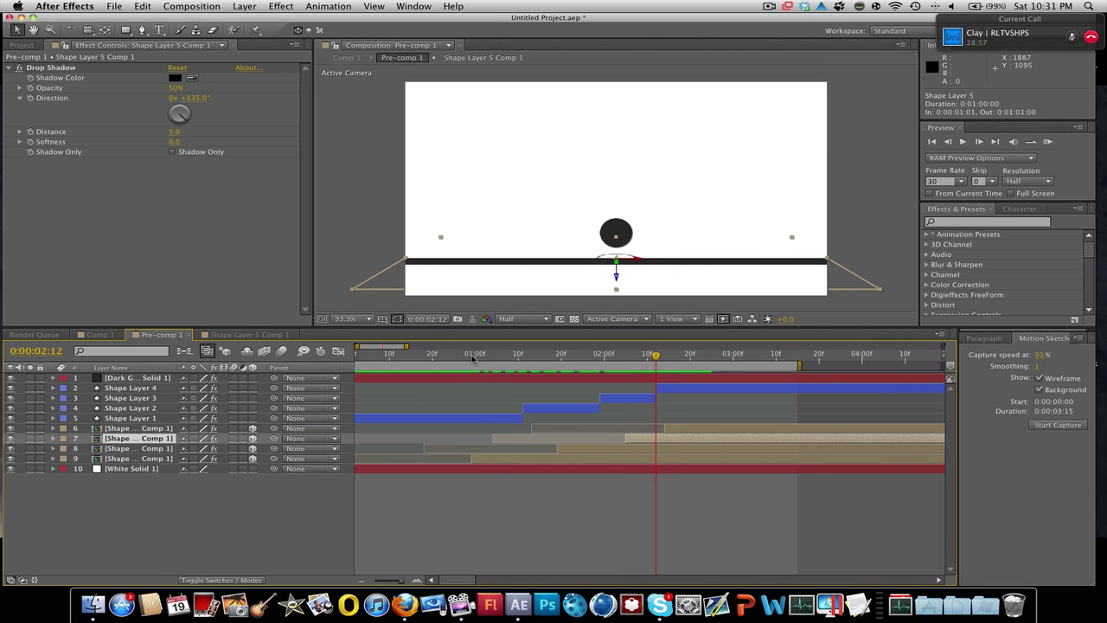
pyautogui.moveTo(474, 358); pyautogui.dragTo(600, 358)
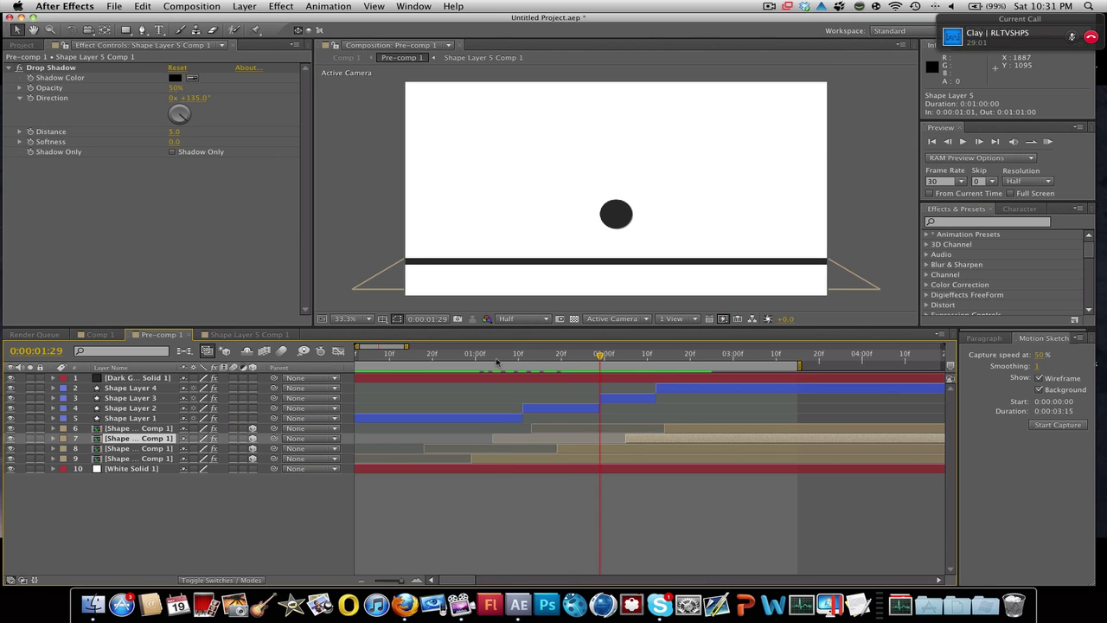
pyautogui.click(522, 357)
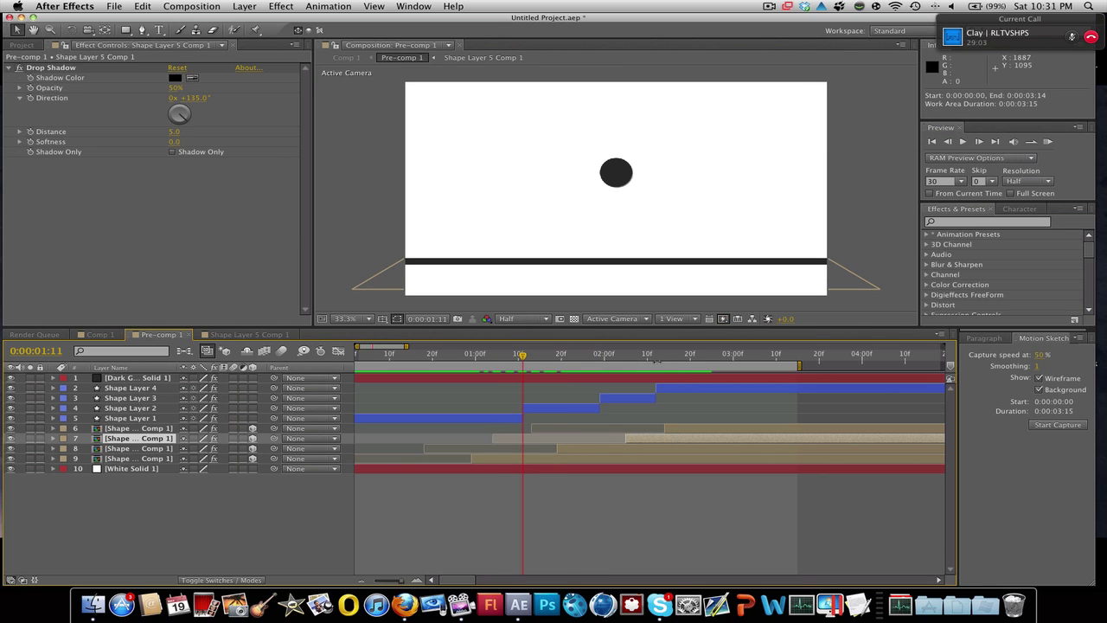
pyautogui.click(655, 357)
pyautogui.click(674, 391)
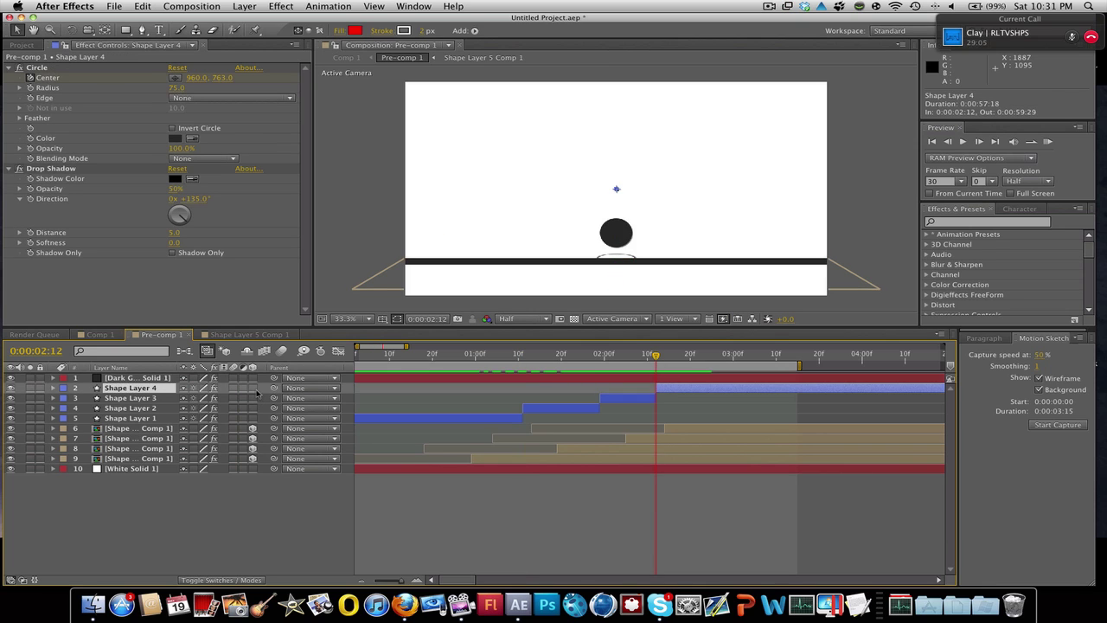
# Make Shape Layer 4 3D, try an X Rotation tilt, undo it and collapse the layer.
pyautogui.click(253, 388)
pyautogui.click(53, 387)
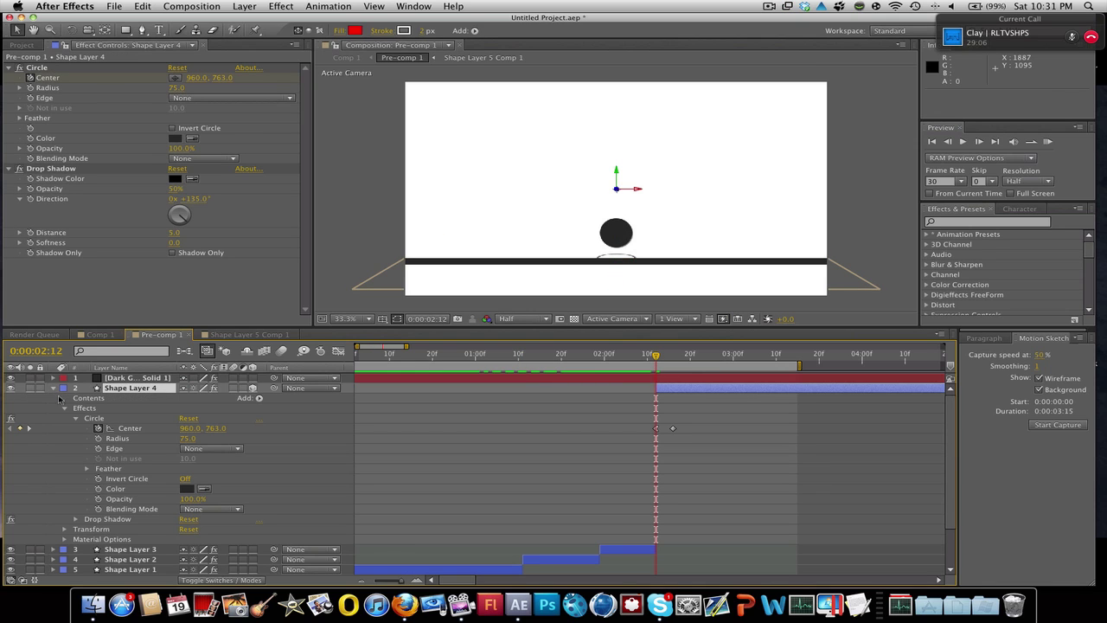
pyautogui.click(71, 512)
pyautogui.scroll(-2, 217, 543)
pyautogui.moveTo(207, 542); pyautogui.dragTo(135, 534)
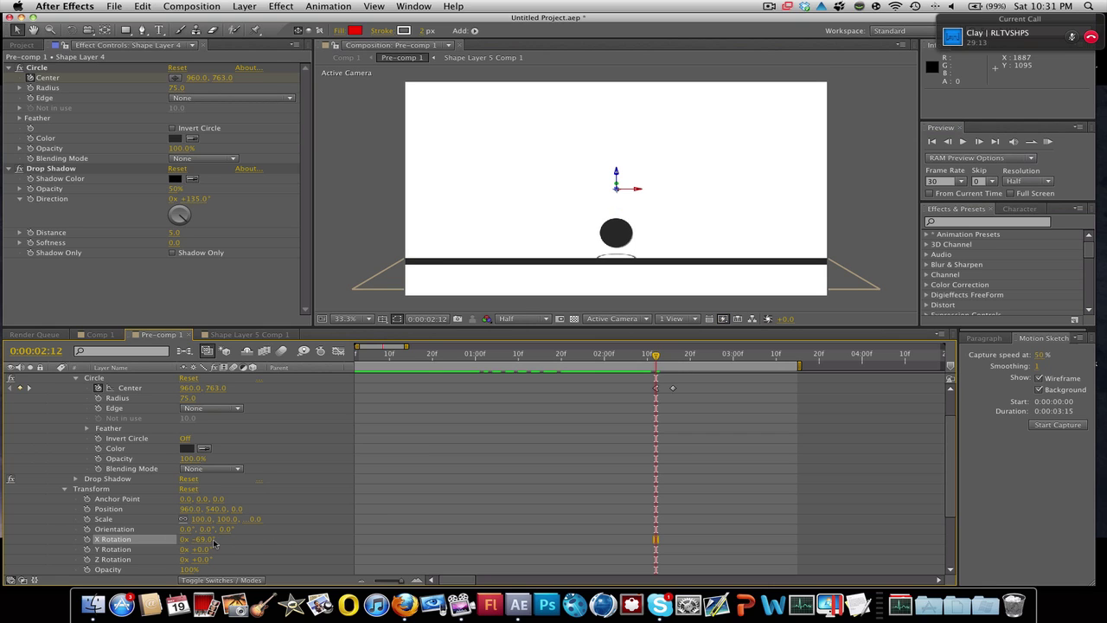
pyautogui.press('super+z')
pyautogui.click(603, 420)
pyautogui.scroll(2, 511, 435)
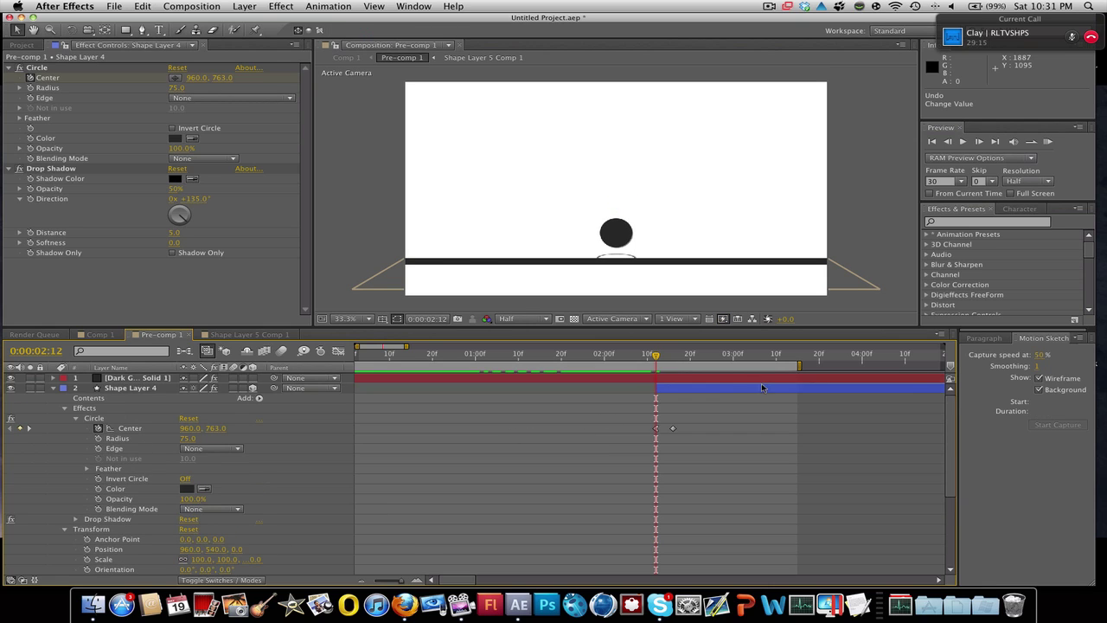
pyautogui.click(53, 389)
# Try shifting Shape Layer 3's Position, undo the change and collapse the layer.
pyautogui.click(129, 397)
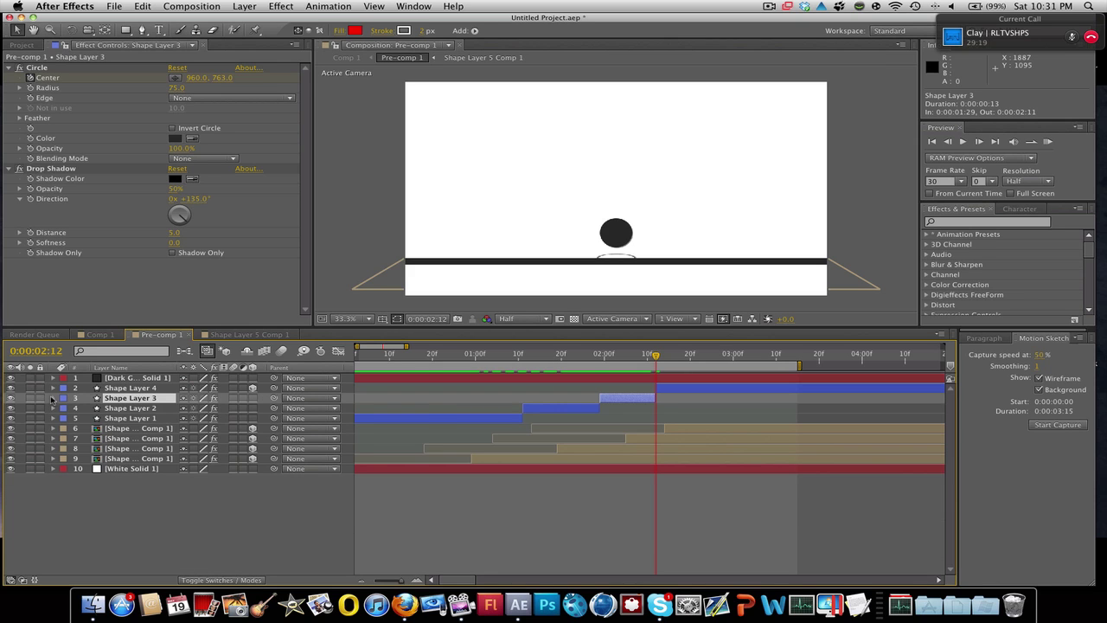
pyautogui.click(54, 398)
pyautogui.click(63, 539)
pyautogui.scroll(-2, 62, 519)
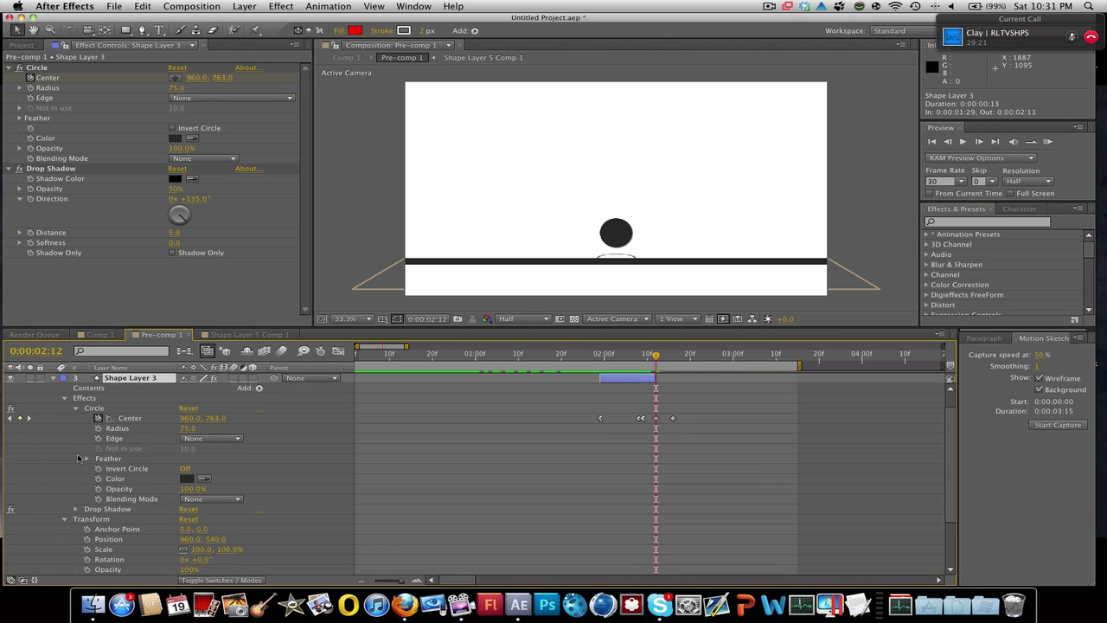
pyautogui.click(173, 509)
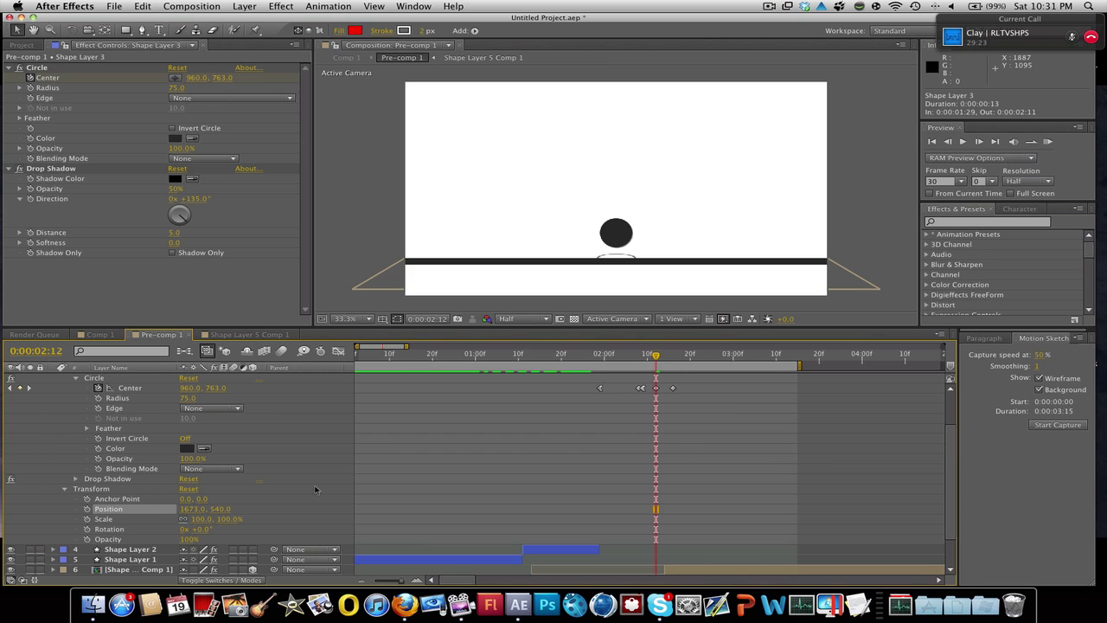
pyautogui.moveTo(203, 510); pyautogui.dragTo(223, 492)
pyautogui.press('cmd+z')
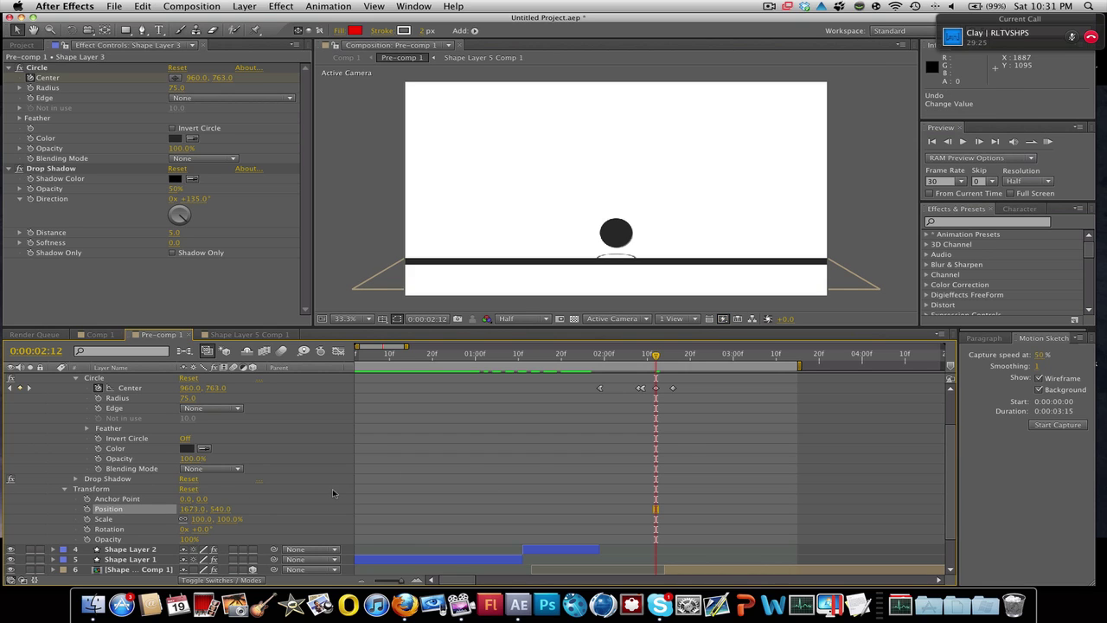
pyautogui.scroll(2, 608, 488)
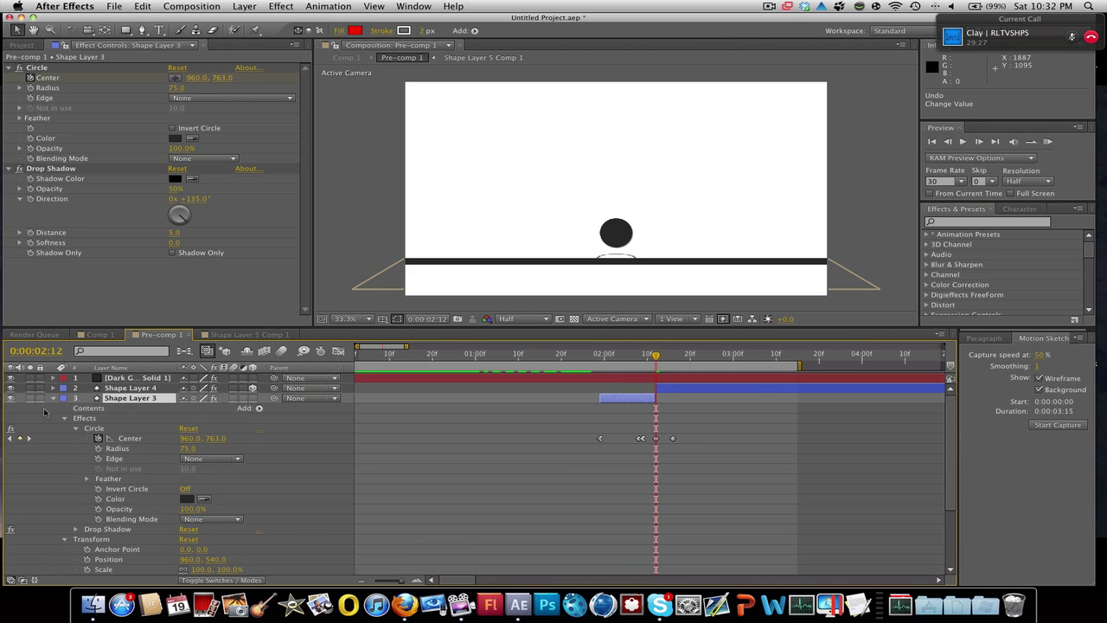
pyautogui.click(53, 398)
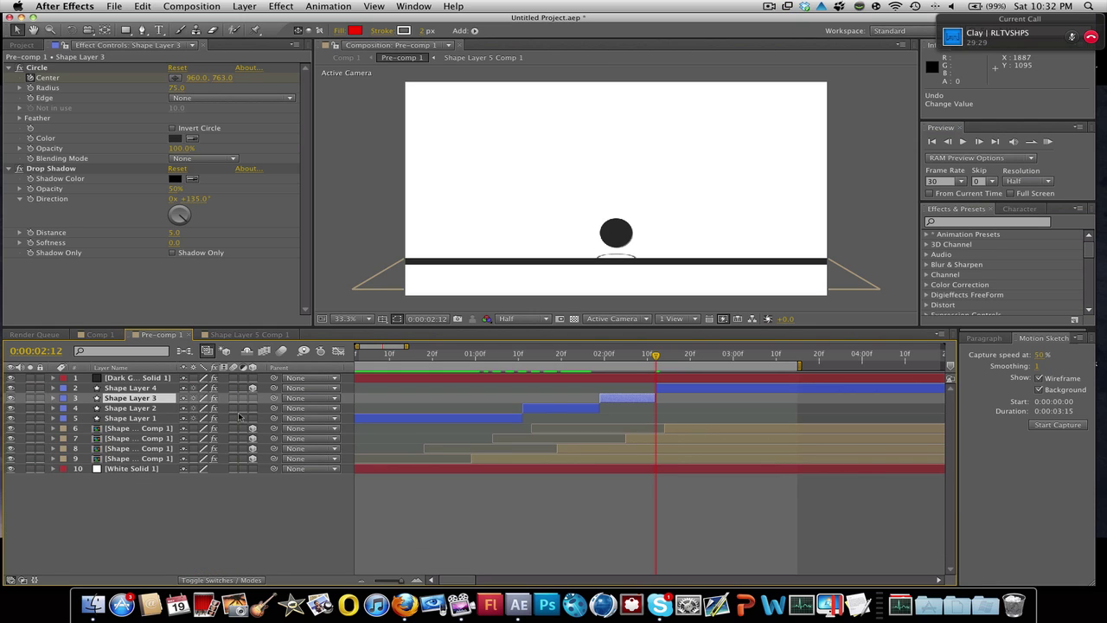
# Expose the Circle Center keyframes of Shape Layers 1, 2 and 3.
pyautogui.moveTo(456, 580); pyautogui.dragTo(444, 581)
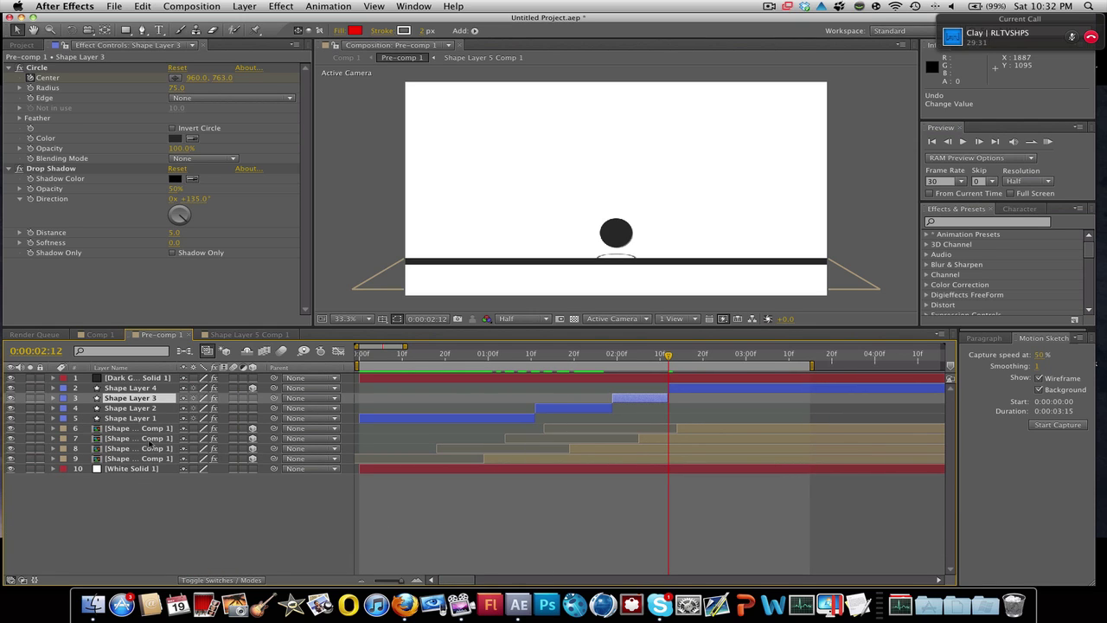
pyautogui.click(53, 418)
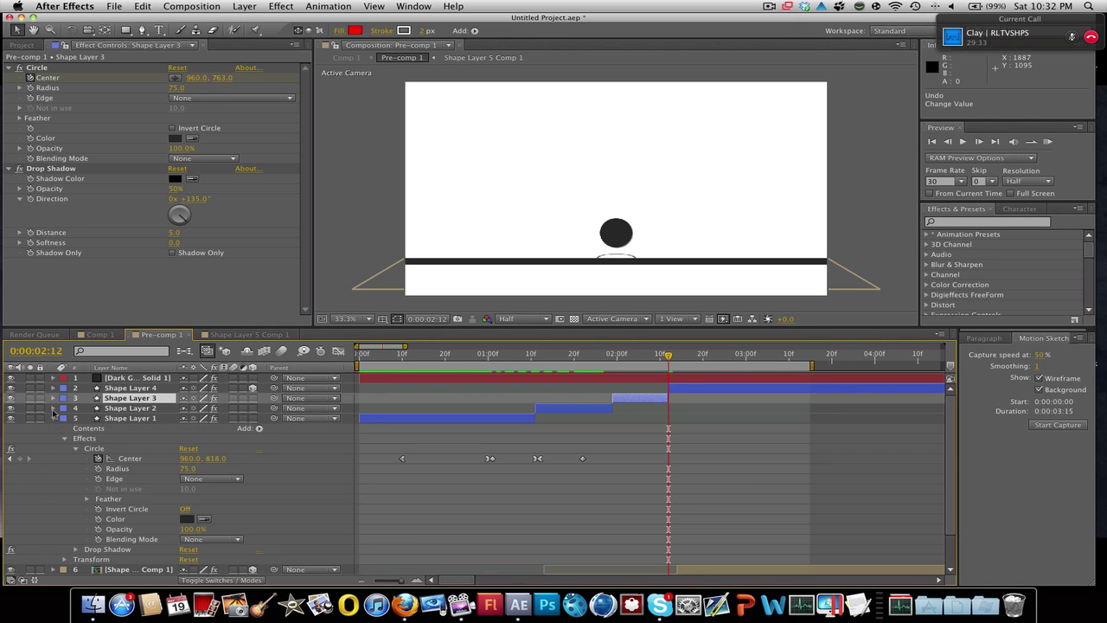
pyautogui.click(53, 409)
pyautogui.click(54, 398)
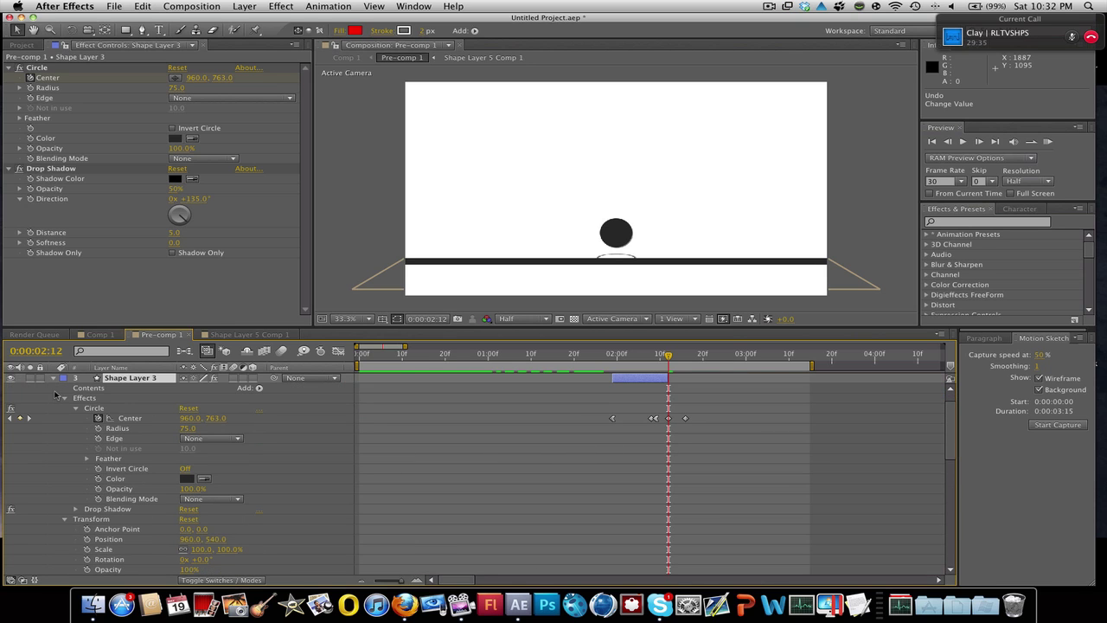
pyautogui.scroll(1, 54, 380)
pyautogui.scroll(-10, 53, 391)
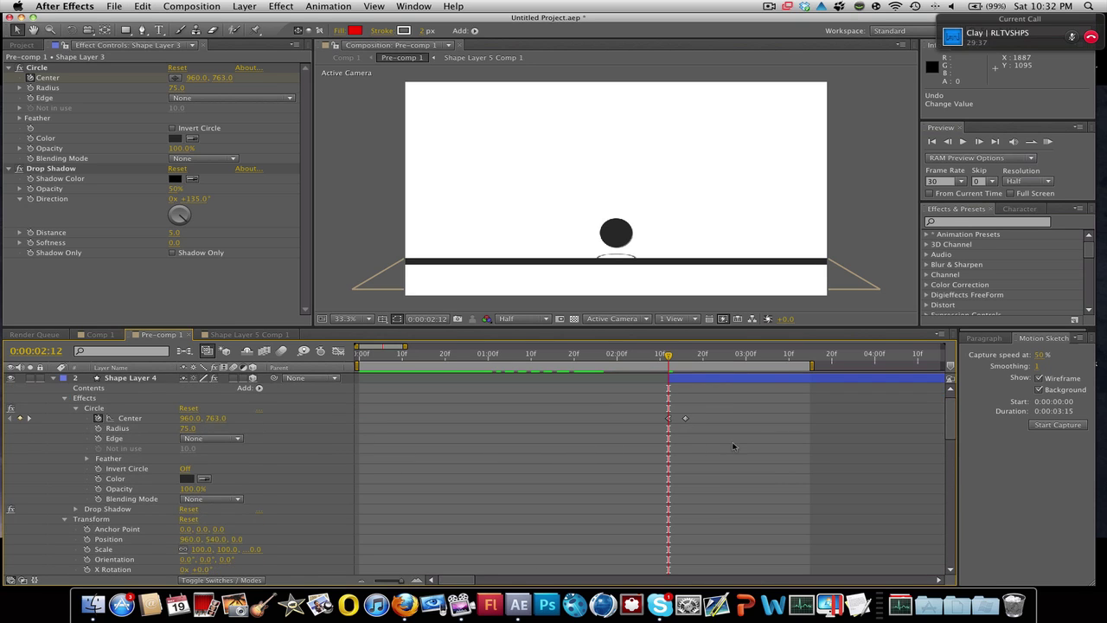
# Enlarge the timeline, go to 0:00:00:10 and inspect Shape Layer 1's first Center keyframe options.
pyautogui.moveTo(588, 326); pyautogui.dragTo(588, 102)
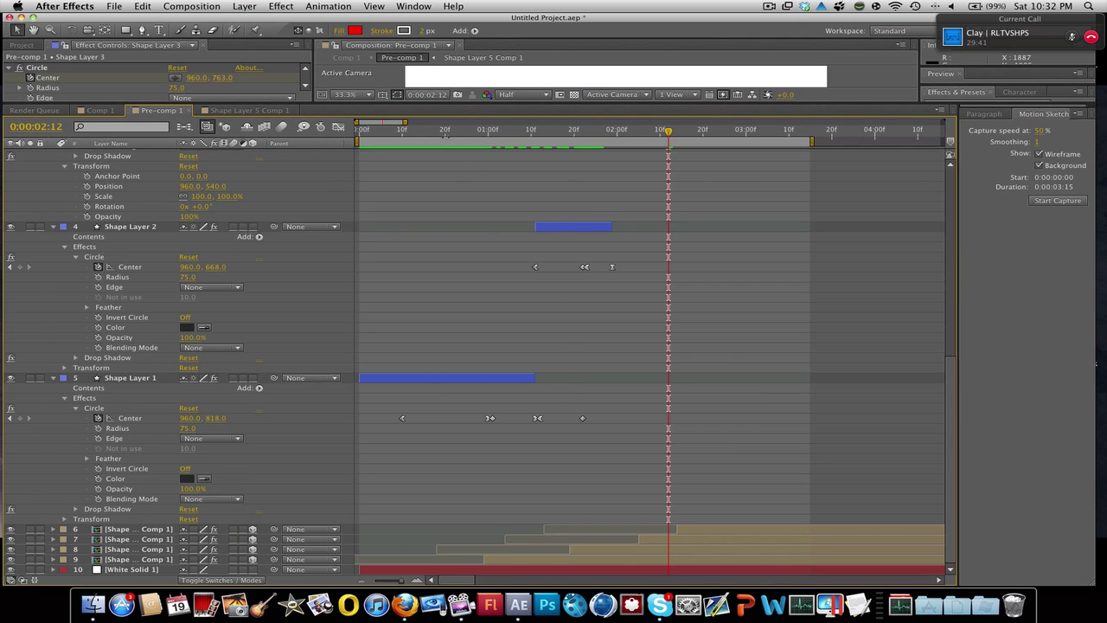
pyautogui.moveTo(415, 134); pyautogui.dragTo(403, 134)
pyautogui.click(403, 419)
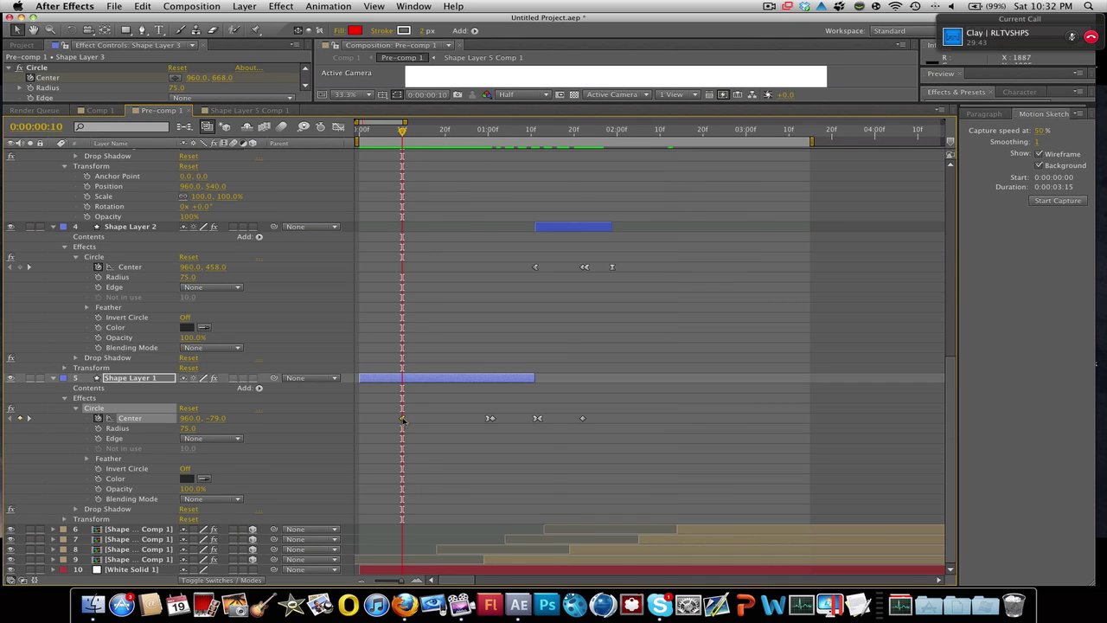
pyautogui.rightClick(403, 419)
pyautogui.moveTo(493, 543)
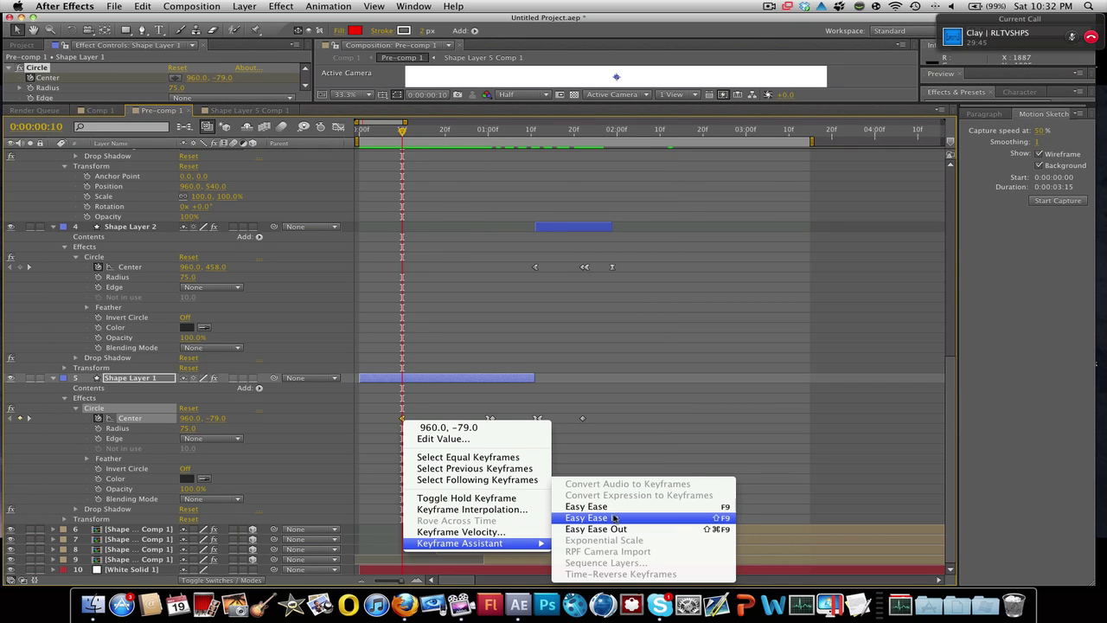
pyautogui.click(677, 382)
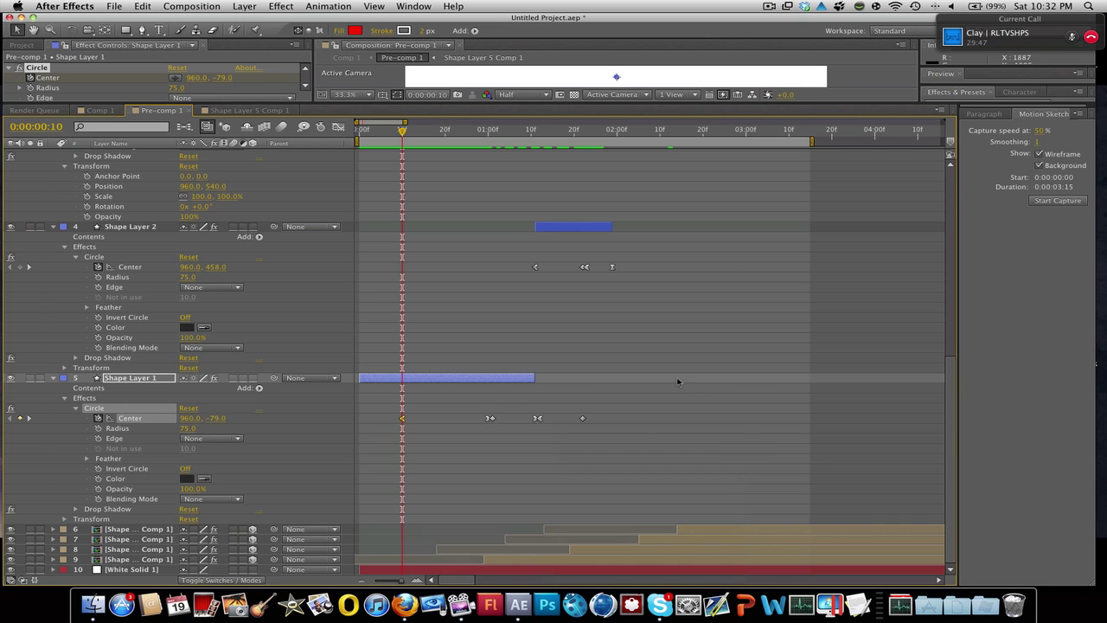
# Shrink the timeline to enlarge the composition view and show the Project panel.
pyautogui.scroll(10, 677, 399)
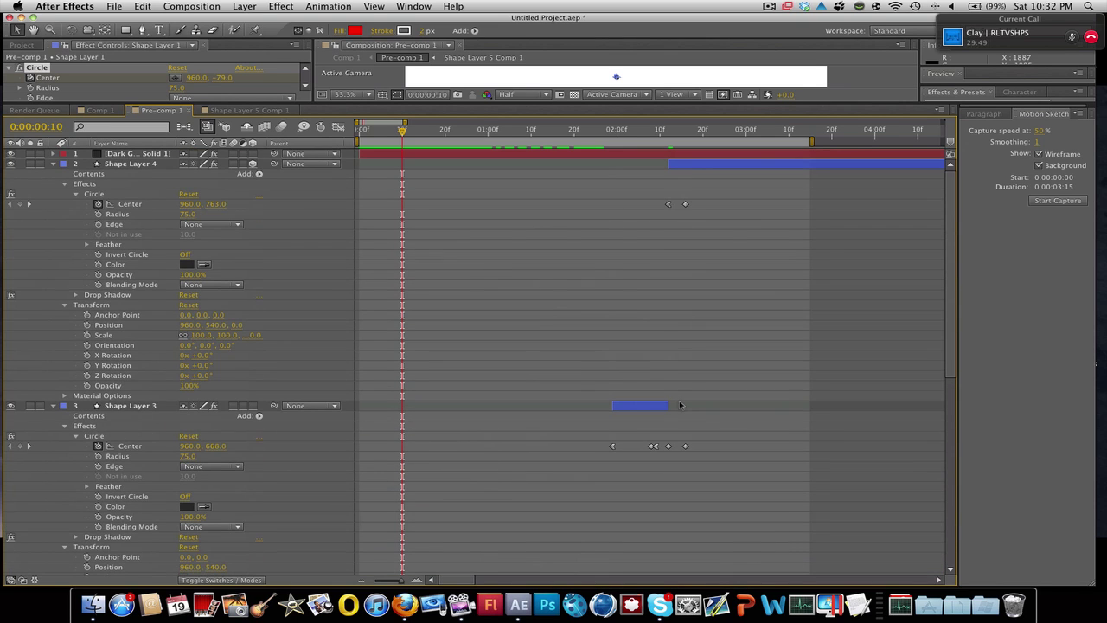
pyautogui.moveTo(442, 101); pyautogui.dragTo(442, 414)
pyautogui.click(22, 45)
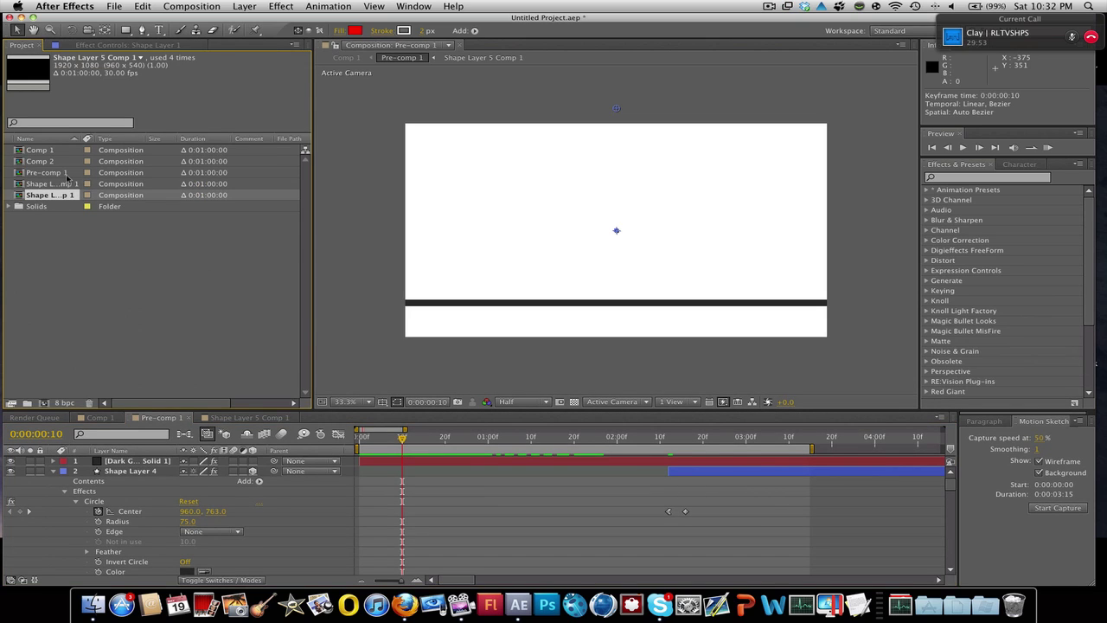
# Duplicate Comp 1 as Comp 3 and open its Pre-comp 1.
pyautogui.click(43, 151)
pyautogui.press('super+v')
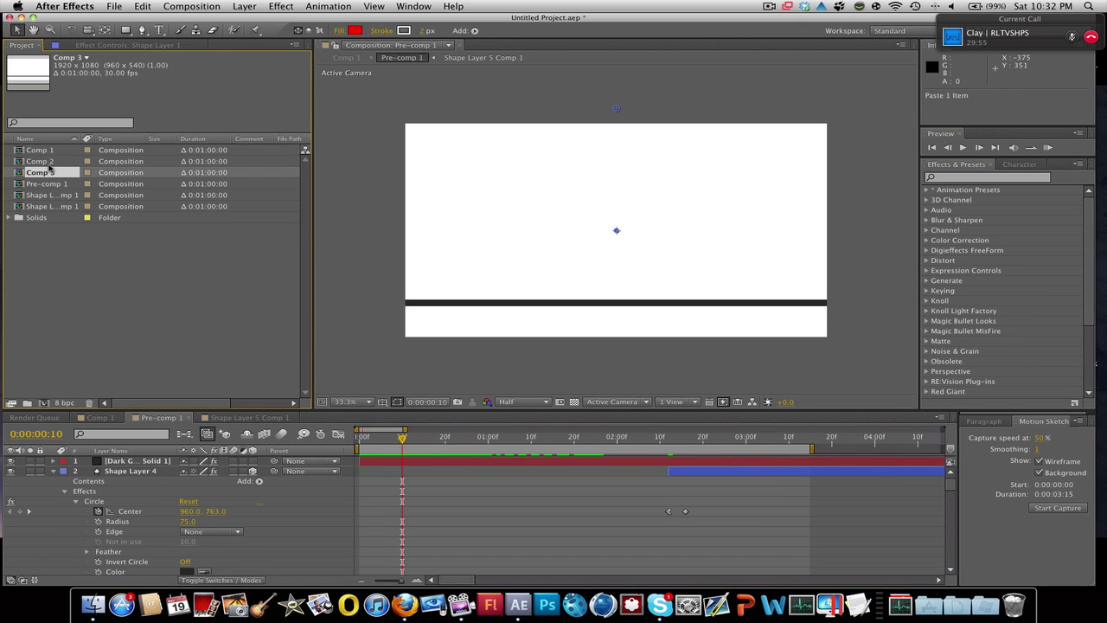
pyautogui.doubleClick(49, 173)
pyautogui.doubleClick(128, 461)
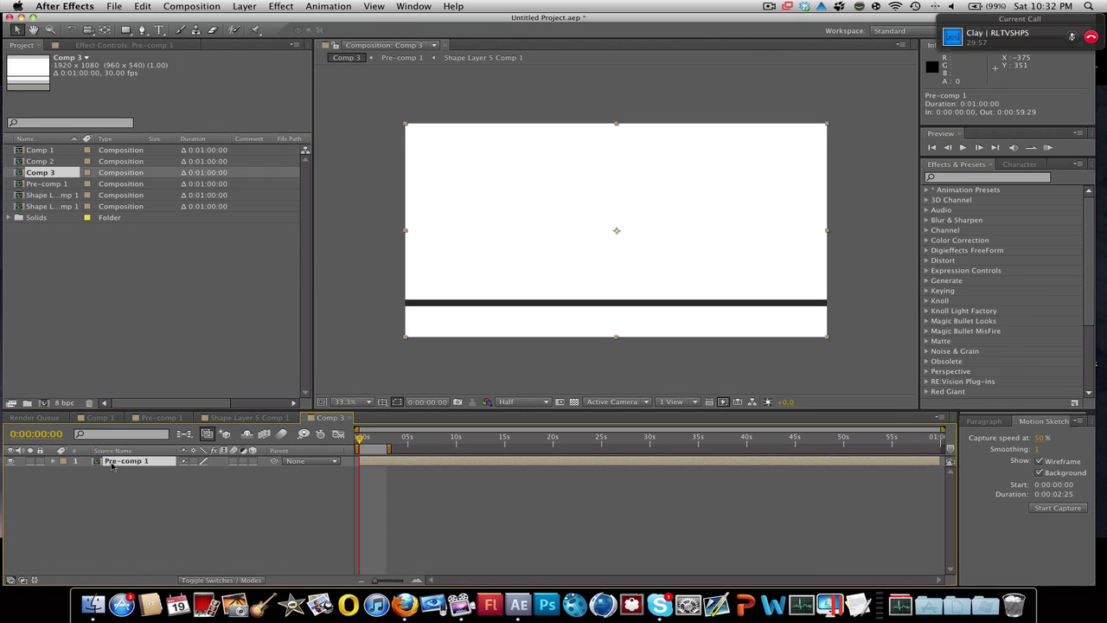
# Collapse Shape Layers 1–4 and delete them from Pre-comp 1.
pyautogui.click(54, 472)
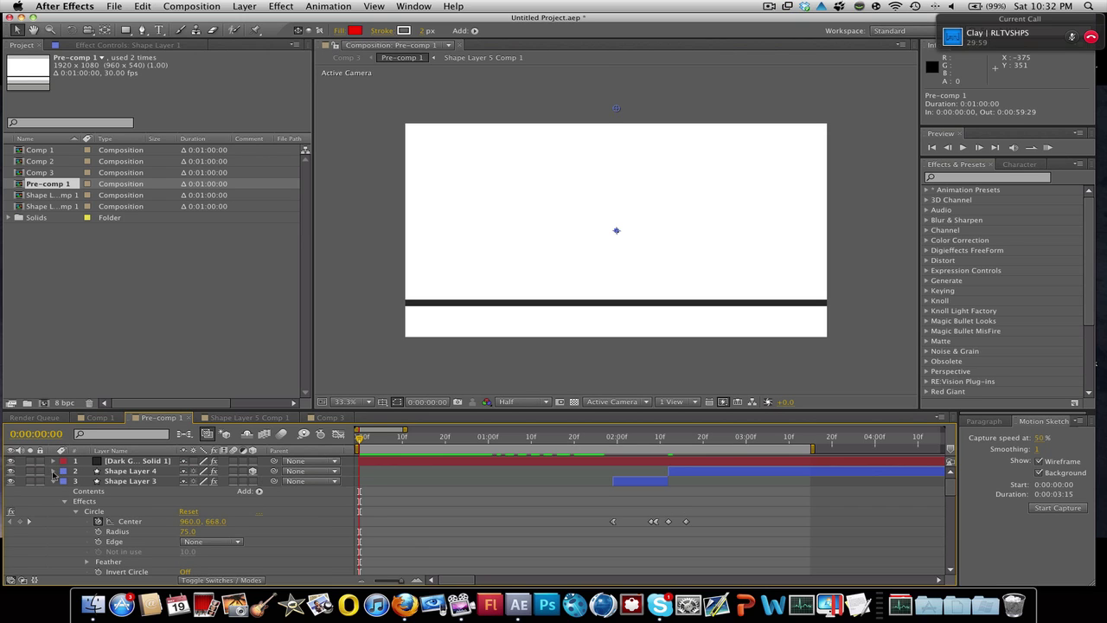
pyautogui.click(54, 481)
pyautogui.click(55, 491)
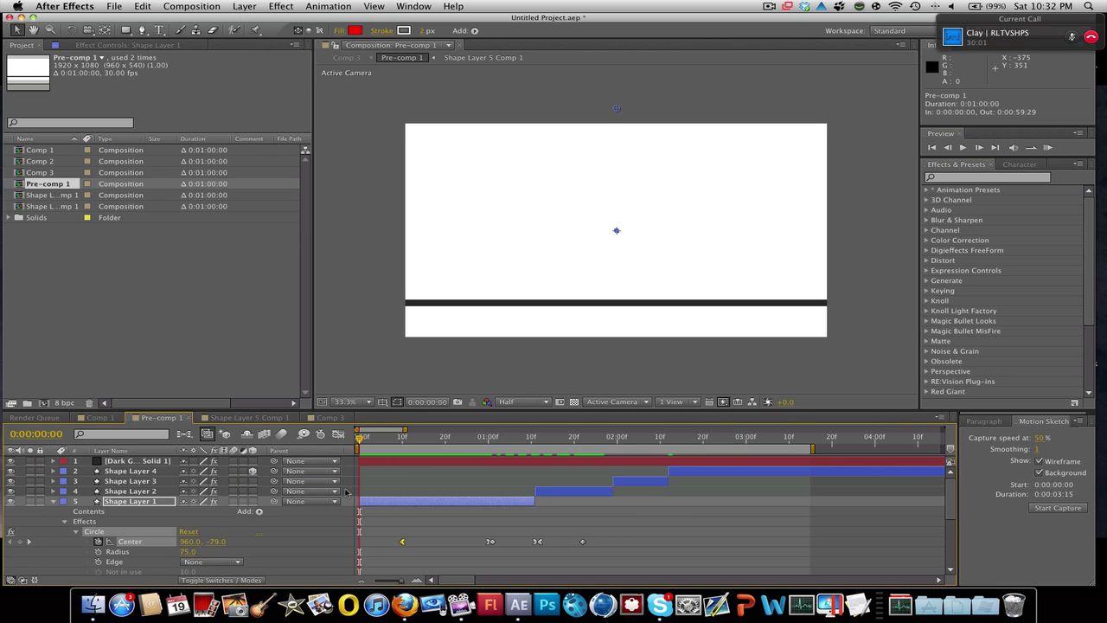
pyautogui.click(53, 502)
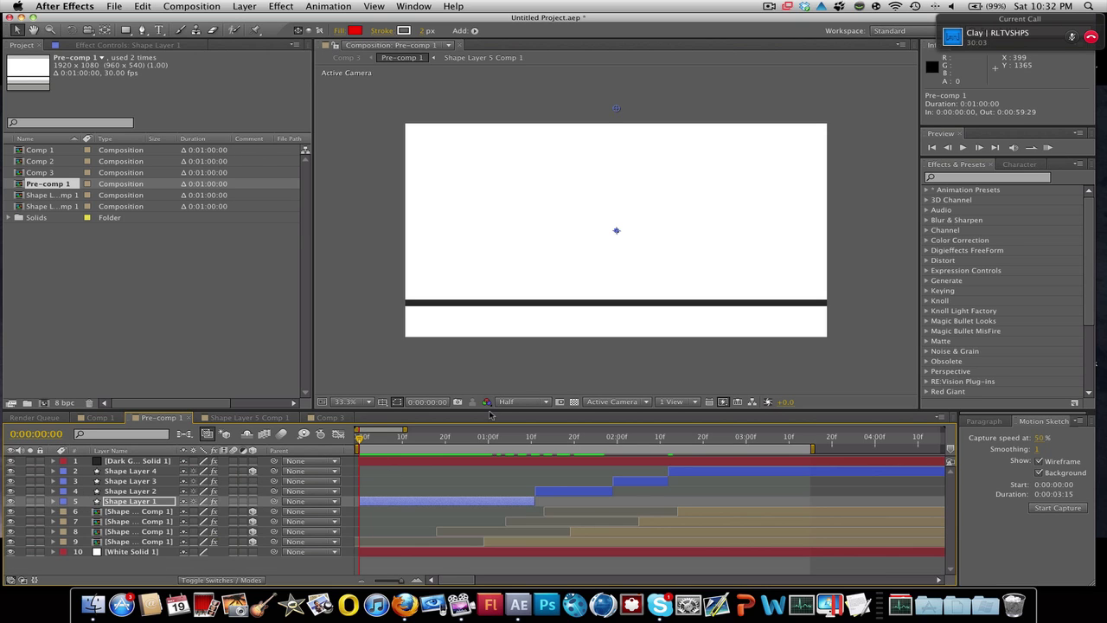
pyautogui.moveTo(497, 371); pyautogui.dragTo(500, 323)
pyautogui.keyDown('shift'); pyautogui.click(143, 387); pyautogui.keyUp('shift')
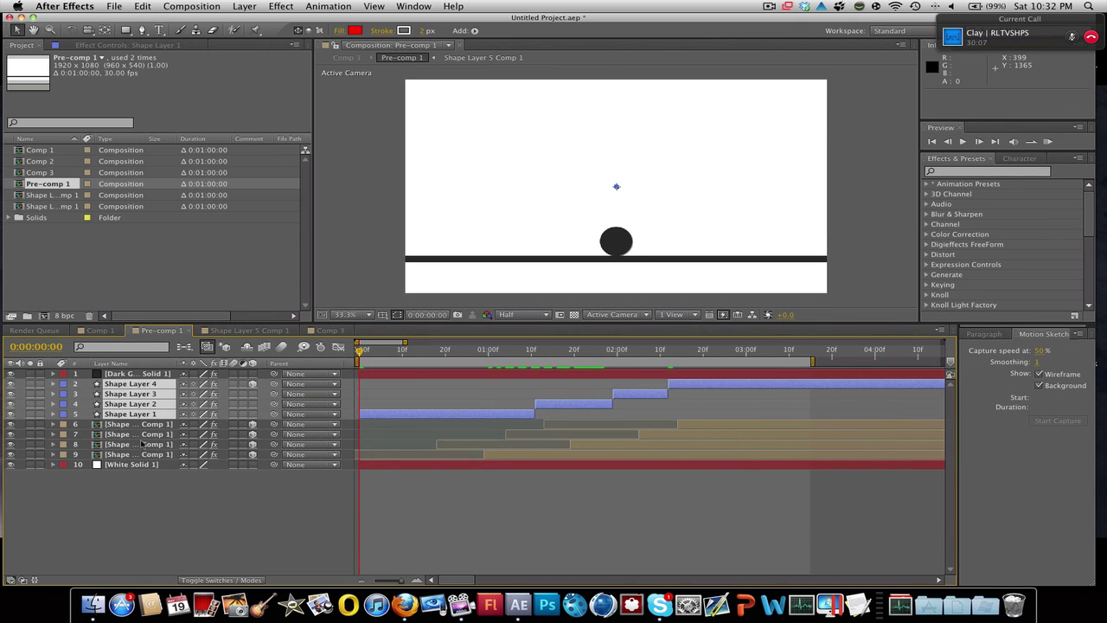
pyautogui.click(143, 444)
pyautogui.click(146, 414)
pyautogui.keyDown('shift'); pyautogui.click(147, 384); pyautogui.keyUp('shift')
pyautogui.press('Delete')
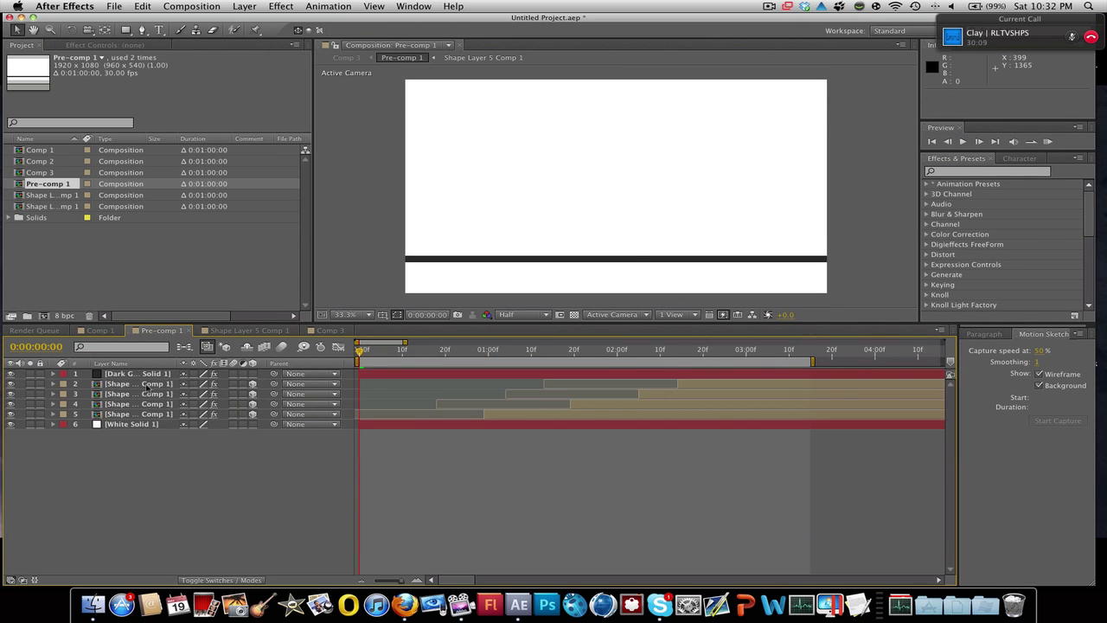
# Add a new shape layer and apply the Circle effect to it.
pyautogui.click(244, 6)
pyautogui.moveTo(380, 21)
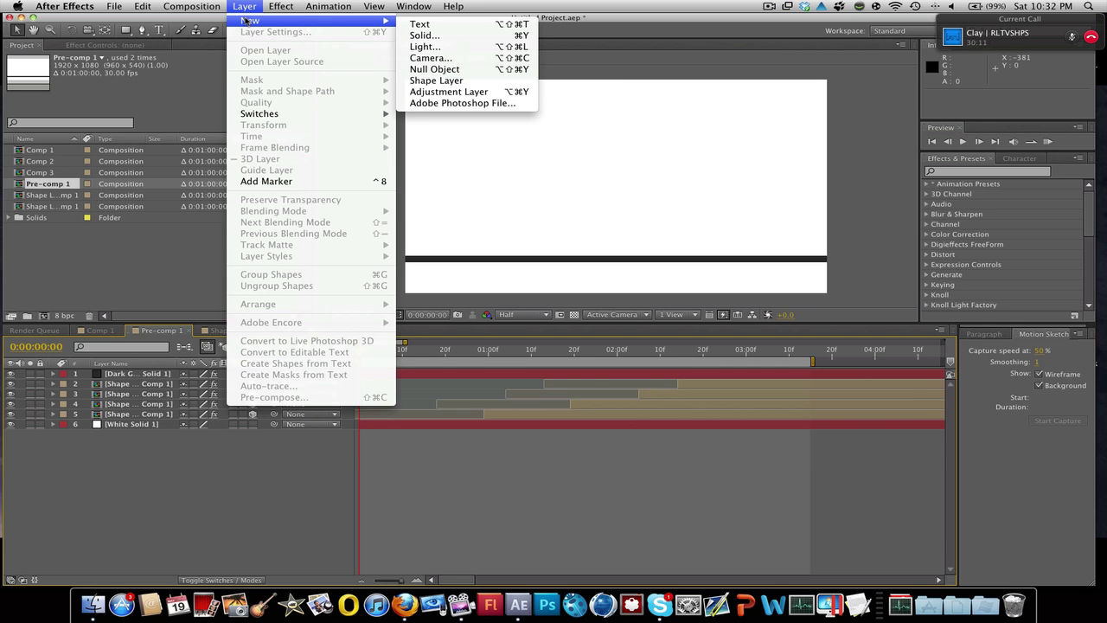
pyautogui.click(436, 80)
pyautogui.click(281, 6)
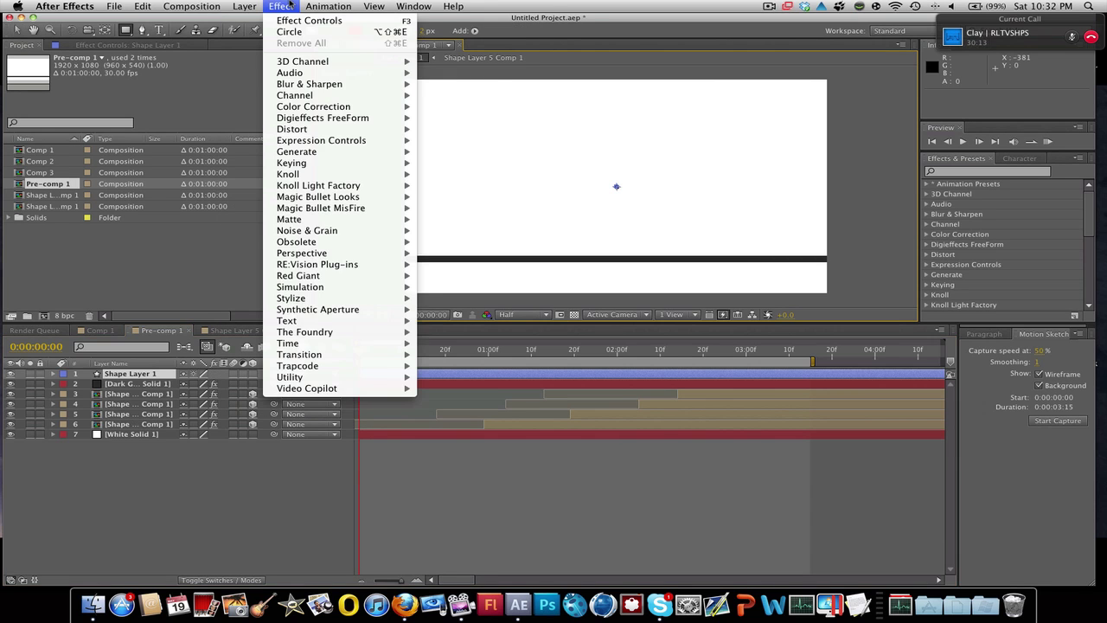
pyautogui.click(294, 32)
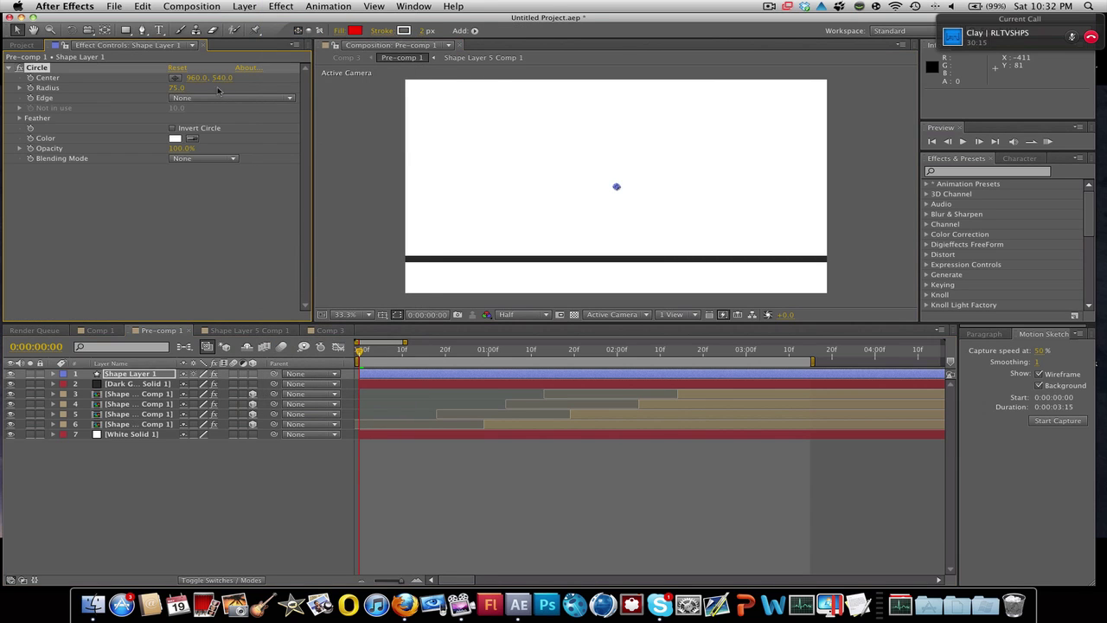
# Set the Circle color to blue 2B63D5 at hue 220°.
pyautogui.click(174, 138)
pyautogui.click(26, 213)
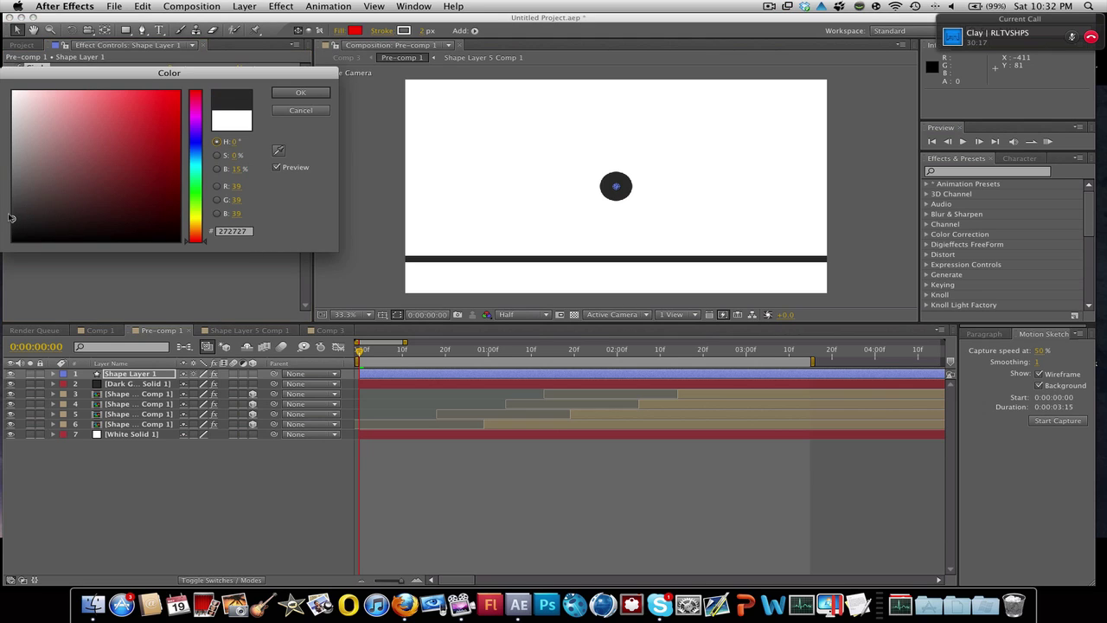
pyautogui.click(294, 95)
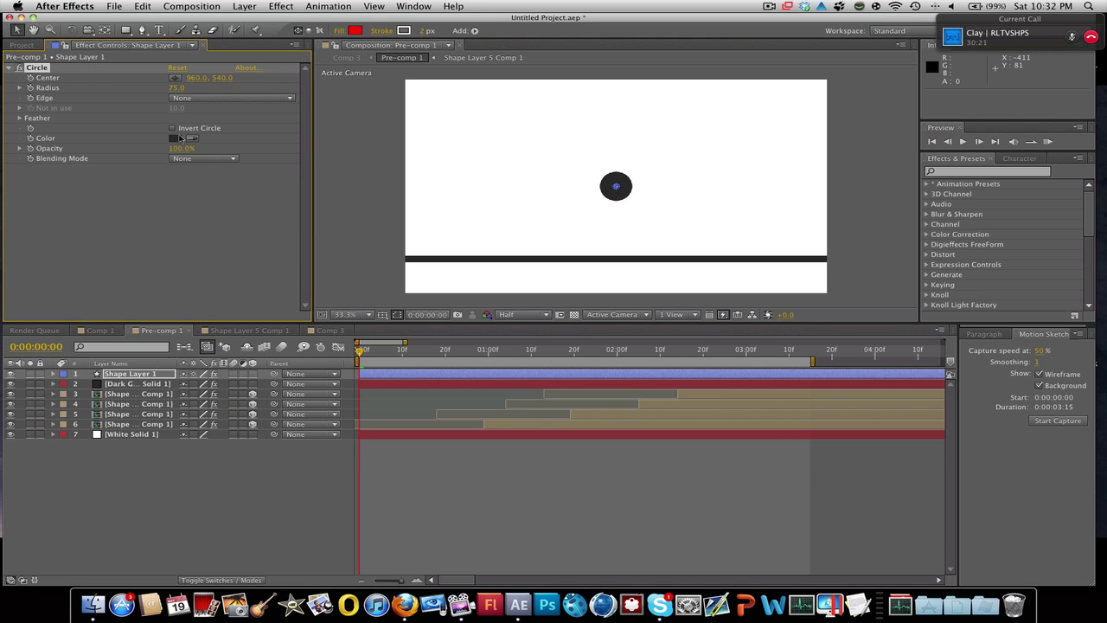
pyautogui.click(175, 138)
pyautogui.moveTo(196, 141); pyautogui.dragTo(196, 149)
pyautogui.click(146, 115)
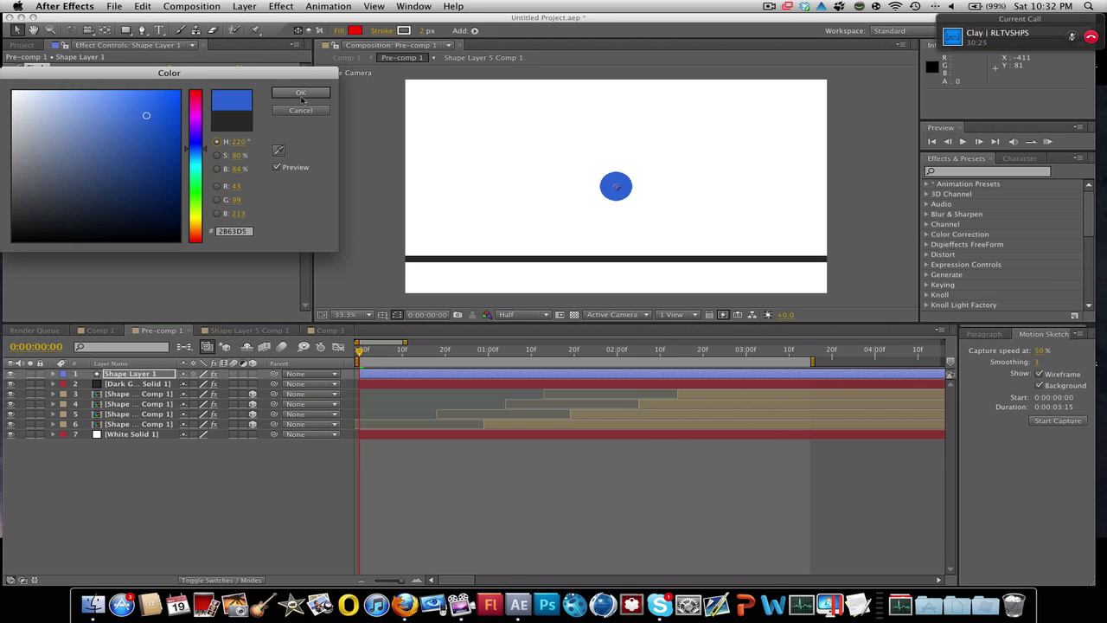
pyautogui.click(300, 92)
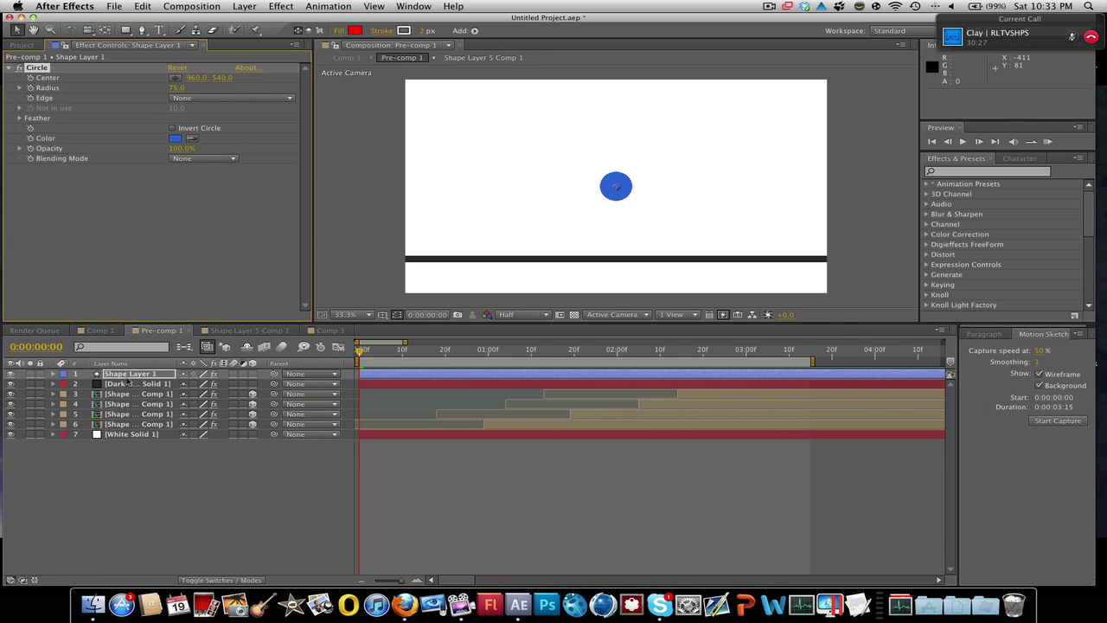
# Search 'drop sha' and apply Drop Shadow to Shape Layer 1.
pyautogui.click(956, 171)
pyautogui.write('dro')
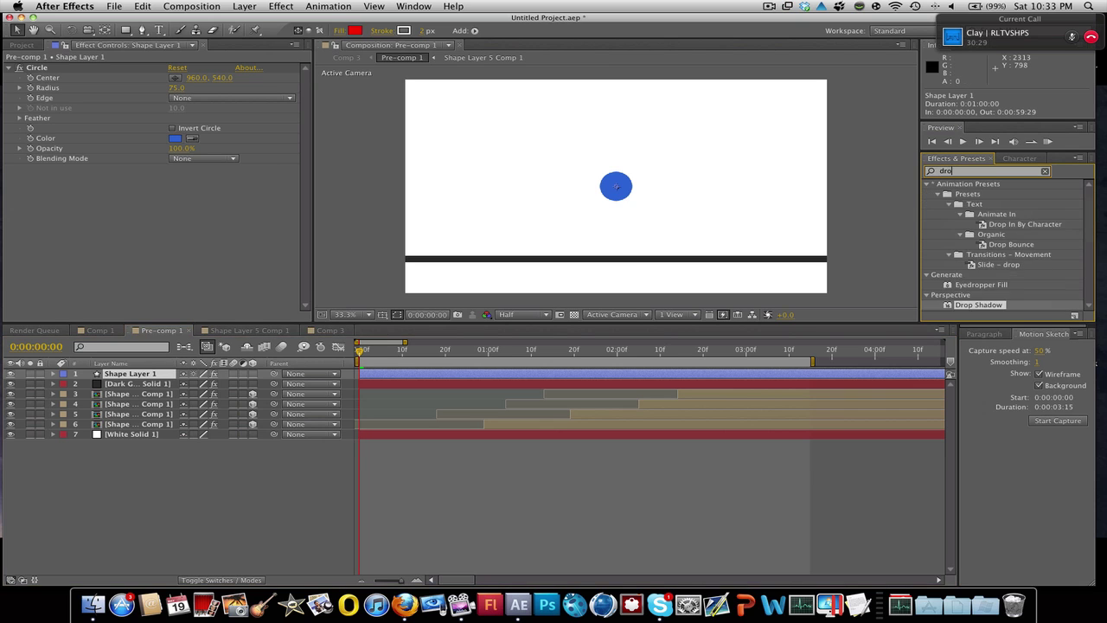
pyautogui.write('p sha')
pyautogui.moveTo(977, 194); pyautogui.dragTo(648, 373)
pyautogui.scroll(5, 632, 241)
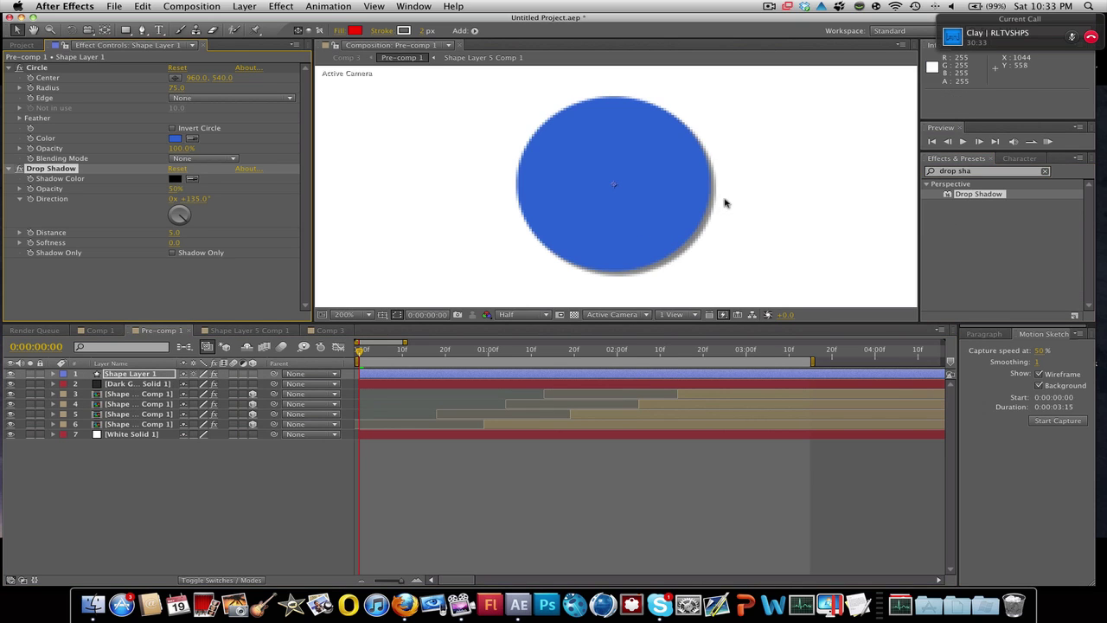
pyautogui.scroll(-6, 638, 259)
pyautogui.scroll(1, 519, 245)
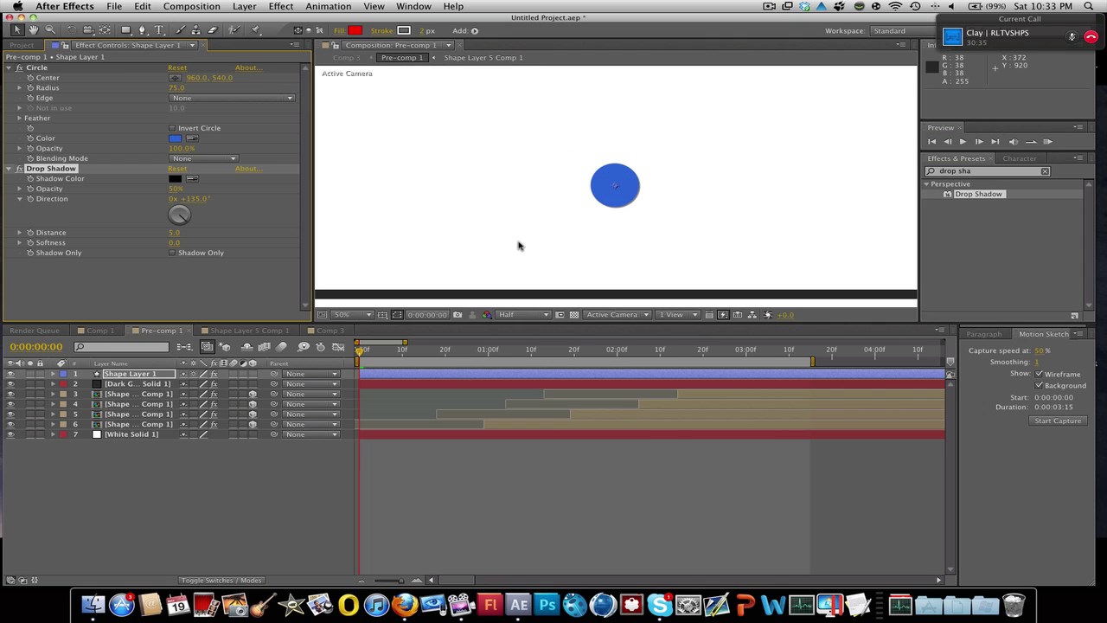
pyautogui.scroll(-1, 529, 247)
# Set the viewer to 33.3% and play back the animation from 0:00:00:10.
pyautogui.click(359, 316)
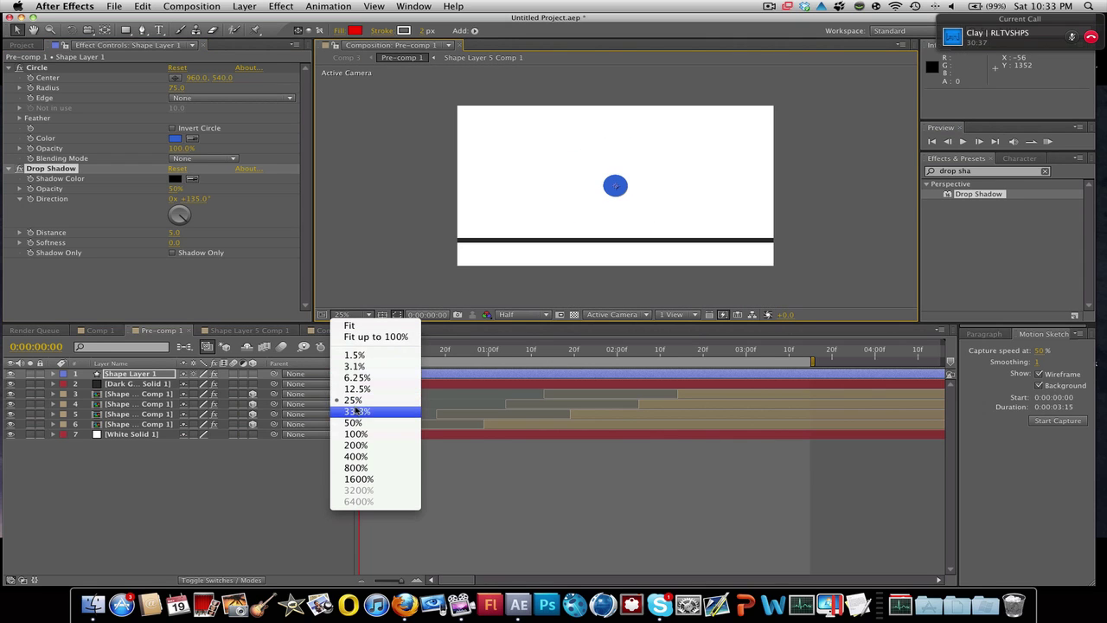
pyautogui.click(372, 412)
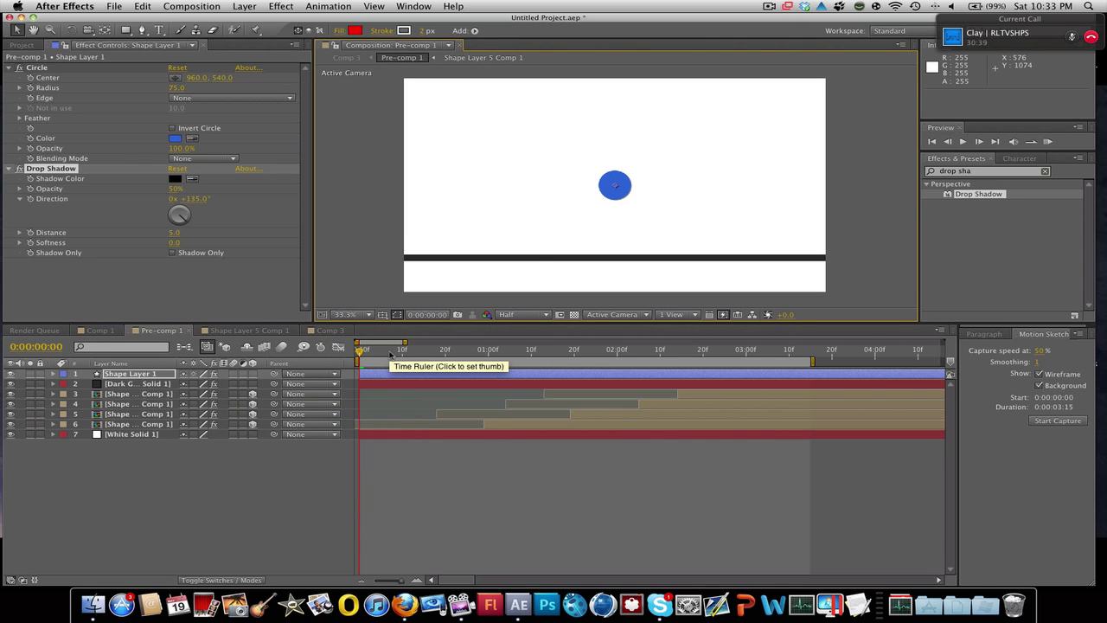
pyautogui.hotkey('shift', 'pagedown')
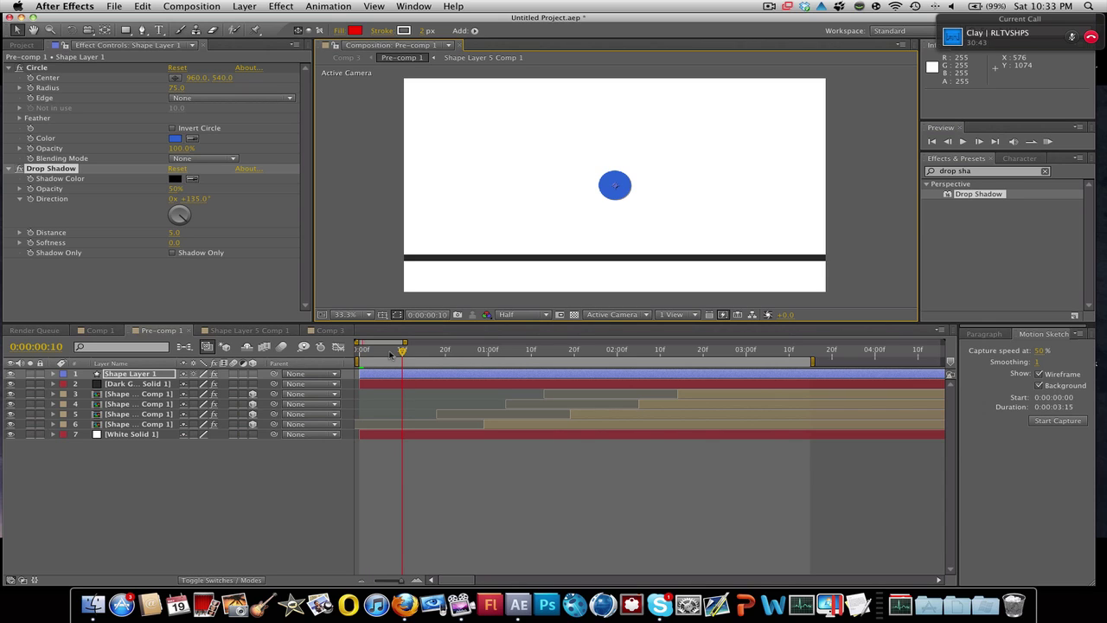
pyautogui.press('space')
pyautogui.press('space')
pyautogui.press('Home')
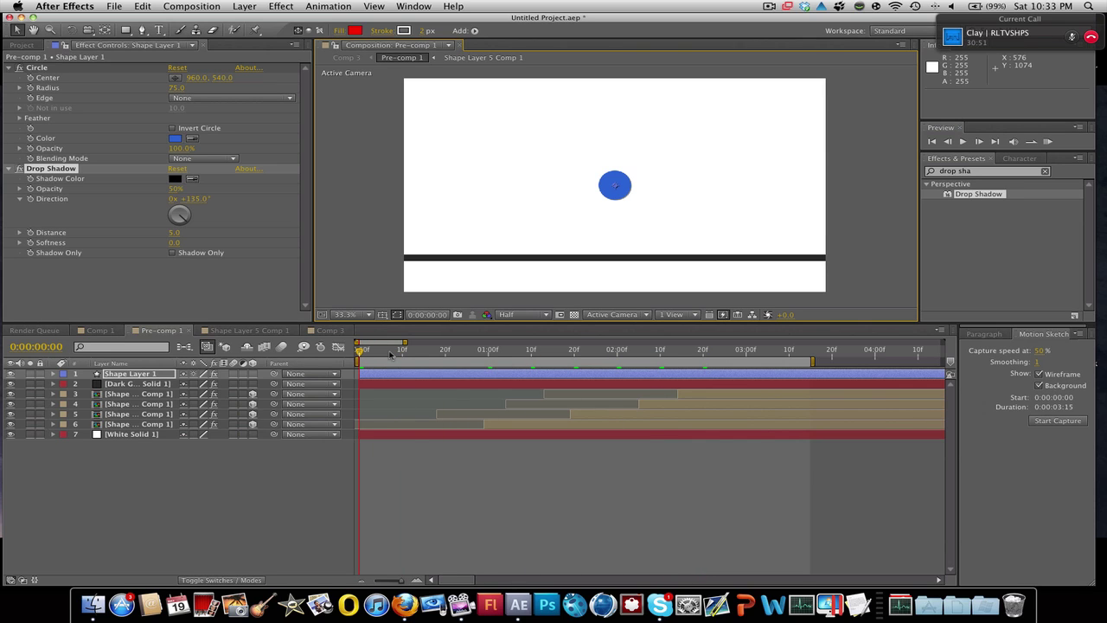
pyautogui.hotkey('shift', 'pagedown')
pyautogui.hotkey('shift', 'pagedown')
pyautogui.hotkey('shift', 'pagedown')
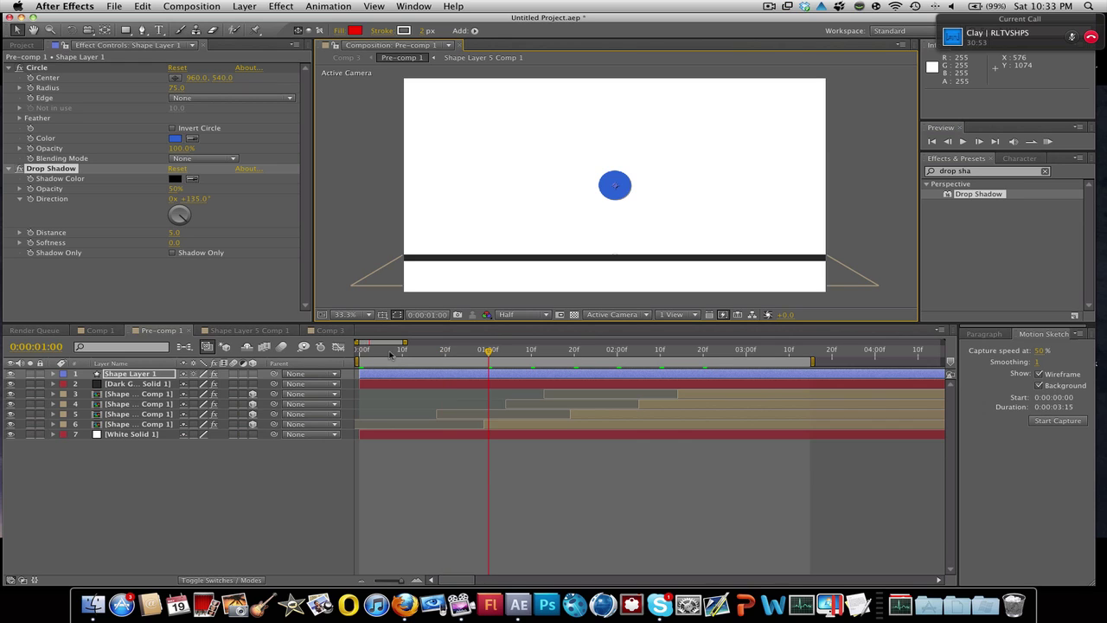
pyautogui.hotkey('shift', 'pageup')
pyautogui.hotkey('shift', 'pageup')
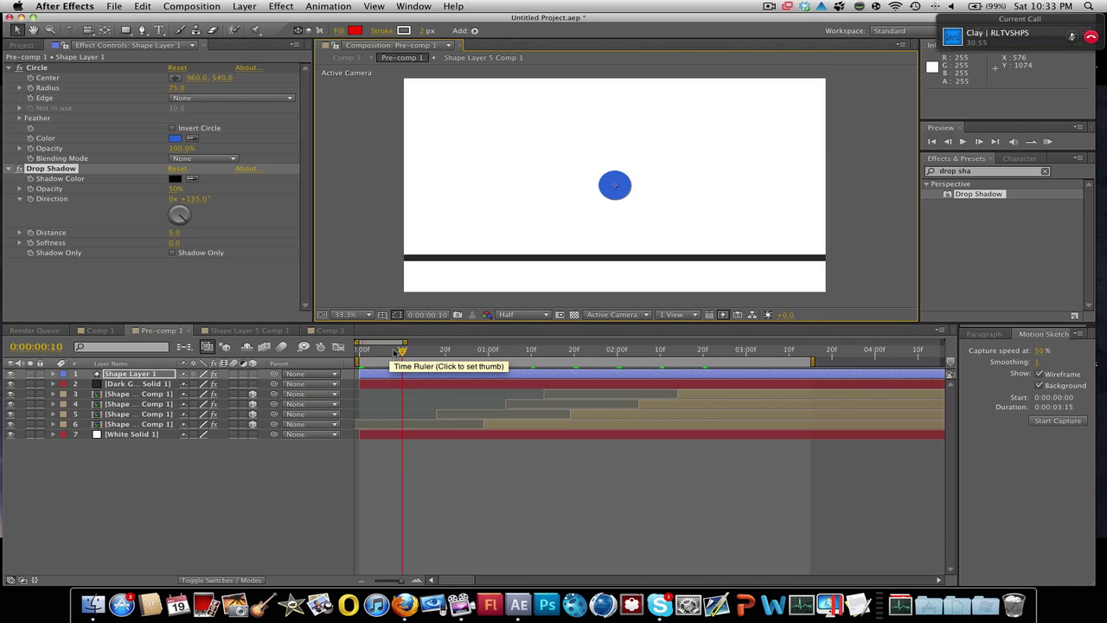
# Set the Circle Center to 960, -77 above the frame and keyframe it at 0:00:00:10.
pyautogui.click(124, 375)
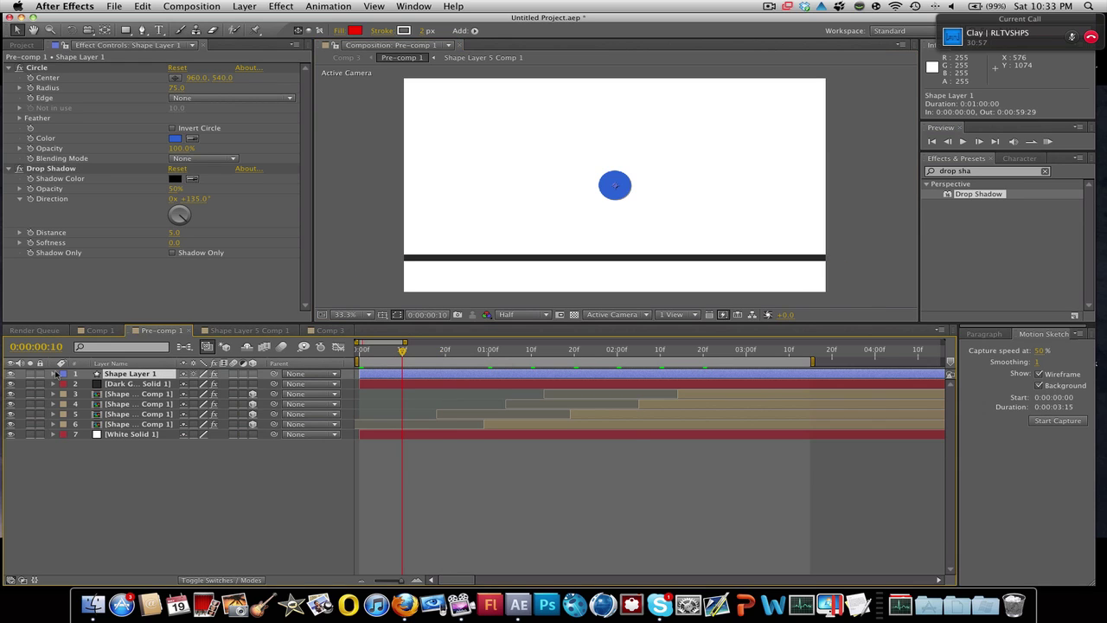
pyautogui.click(54, 373)
pyautogui.click(64, 394)
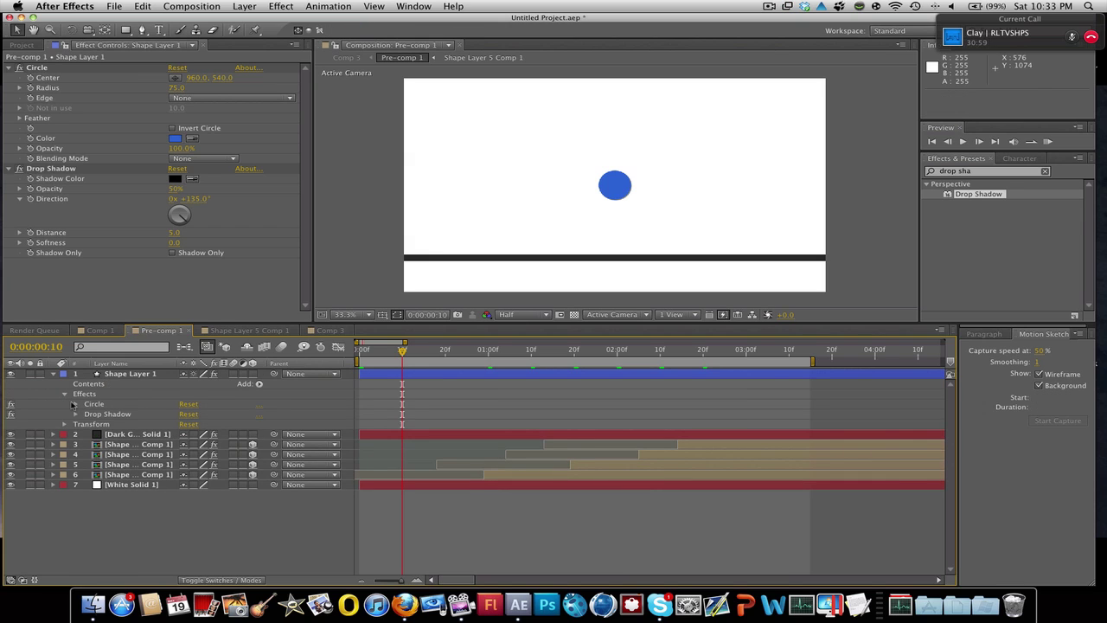
pyautogui.click(75, 404)
pyautogui.click(215, 414)
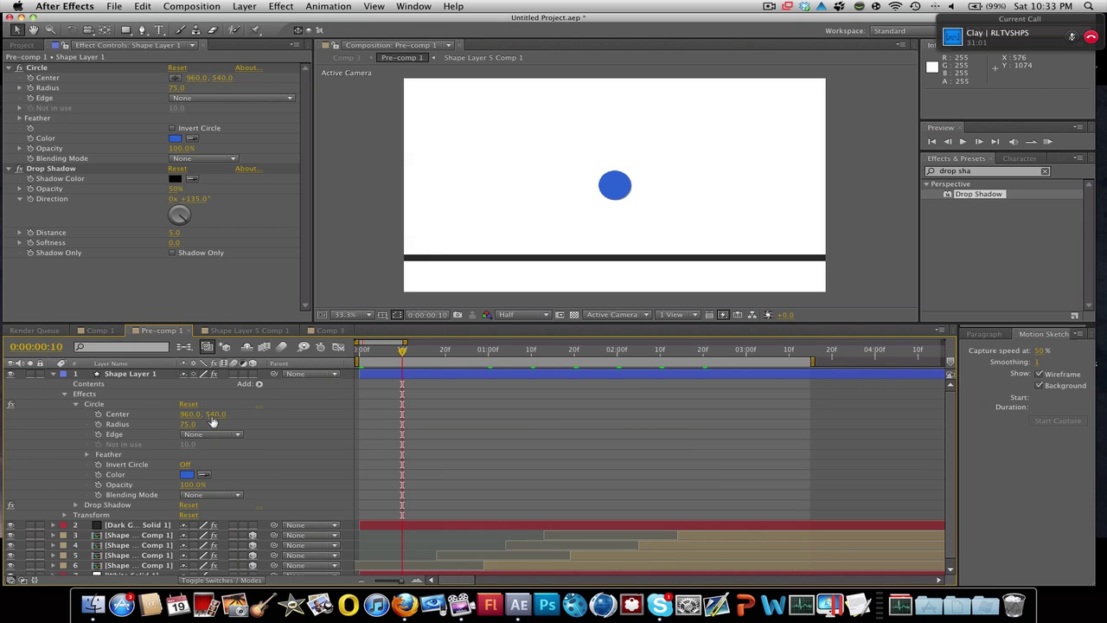
pyautogui.write('460')
pyautogui.press('Return')
pyautogui.moveTo(216, 414); pyautogui.dragTo(68, 404)
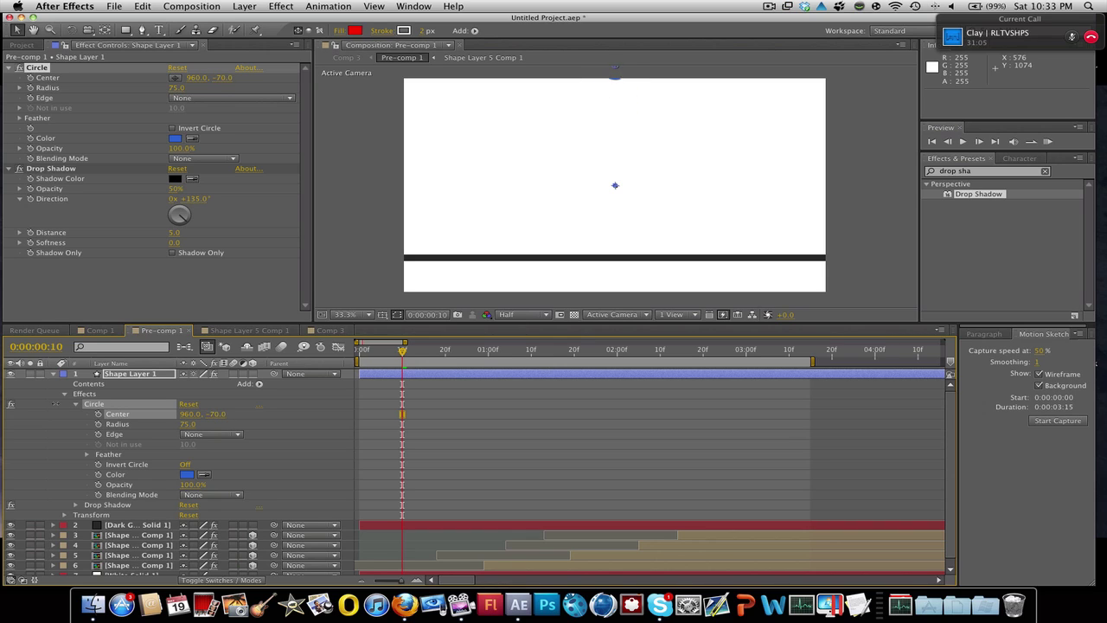
pyautogui.click(99, 414)
# At 0:00:00:25 move the Circle Center to 960, 815 on the floor and preview the fall.
pyautogui.moveTo(402, 351)
pyautogui.mouseDown()
pyautogui.moveTo(359, 355)
pyautogui.moveTo(402, 352)
pyautogui.mouseUp()
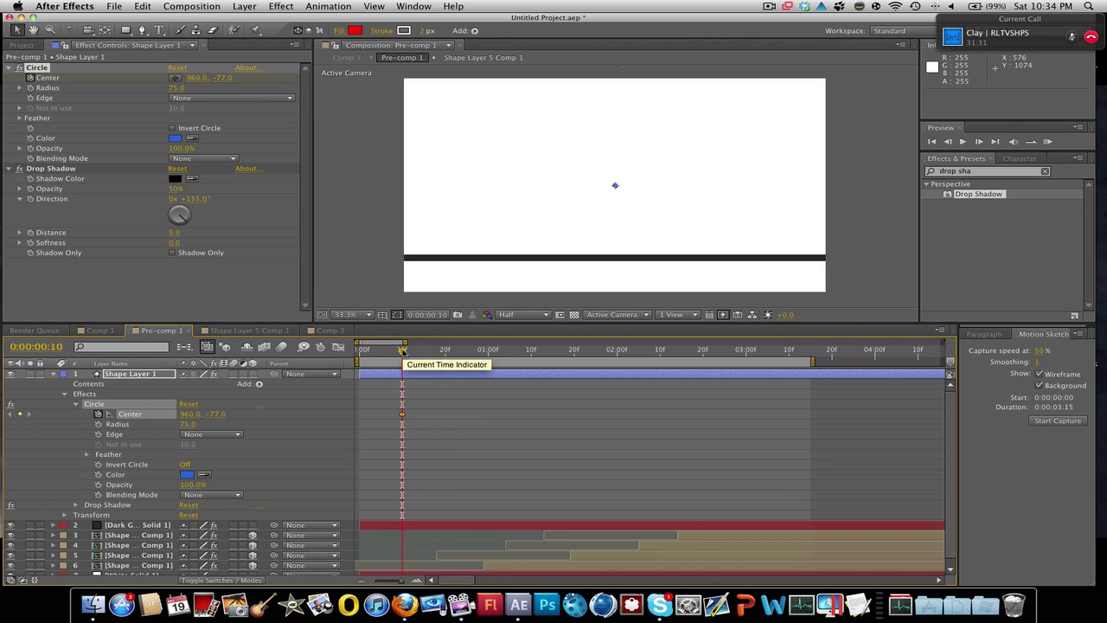
pyautogui.moveTo(402, 349); pyautogui.dragTo(467, 350)
pyautogui.moveTo(200, 417); pyautogui.dragTo(233, 417)
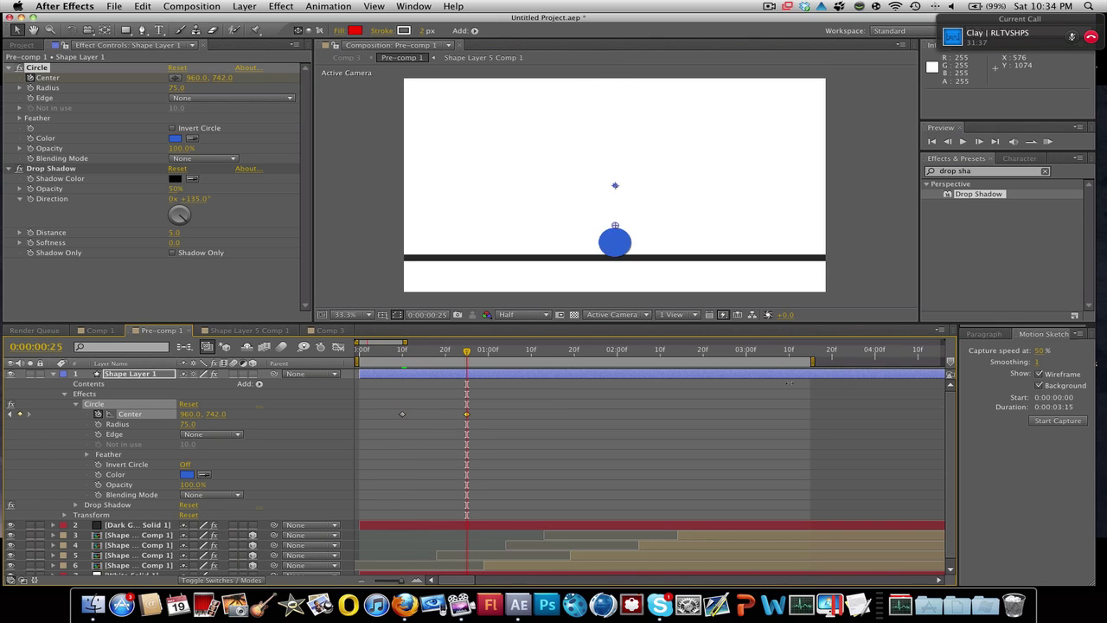
pyautogui.moveTo(615, 225); pyautogui.dragTo(615, 239)
pyautogui.moveTo(386, 351); pyautogui.dragTo(402, 350)
pyautogui.press('KP_Decimal')
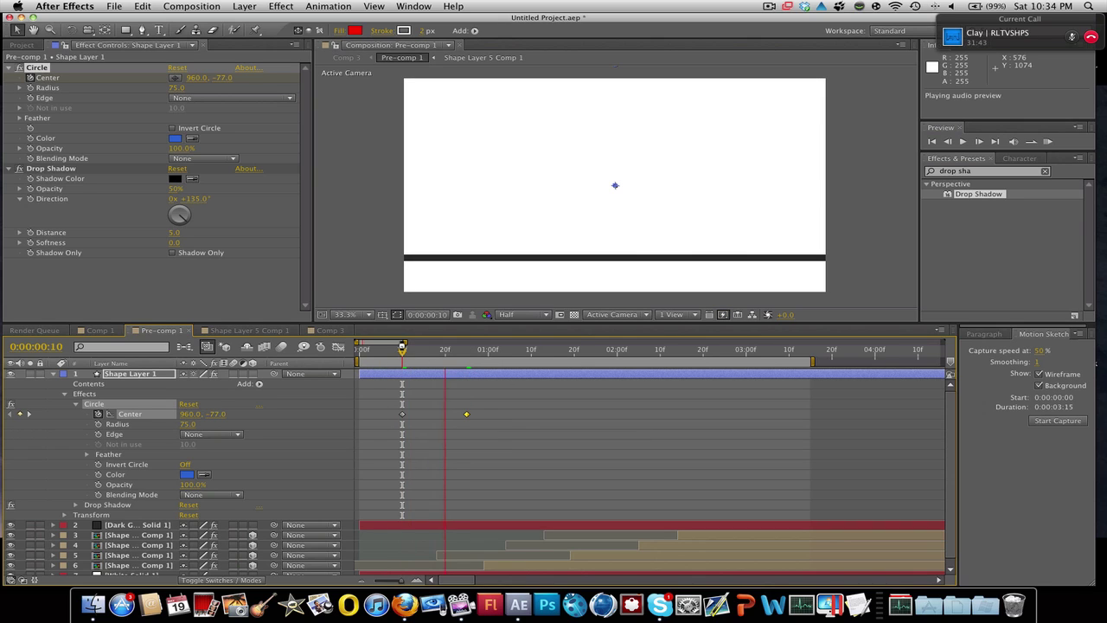
pyautogui.moveTo(514, 357); pyautogui.dragTo(467, 365)
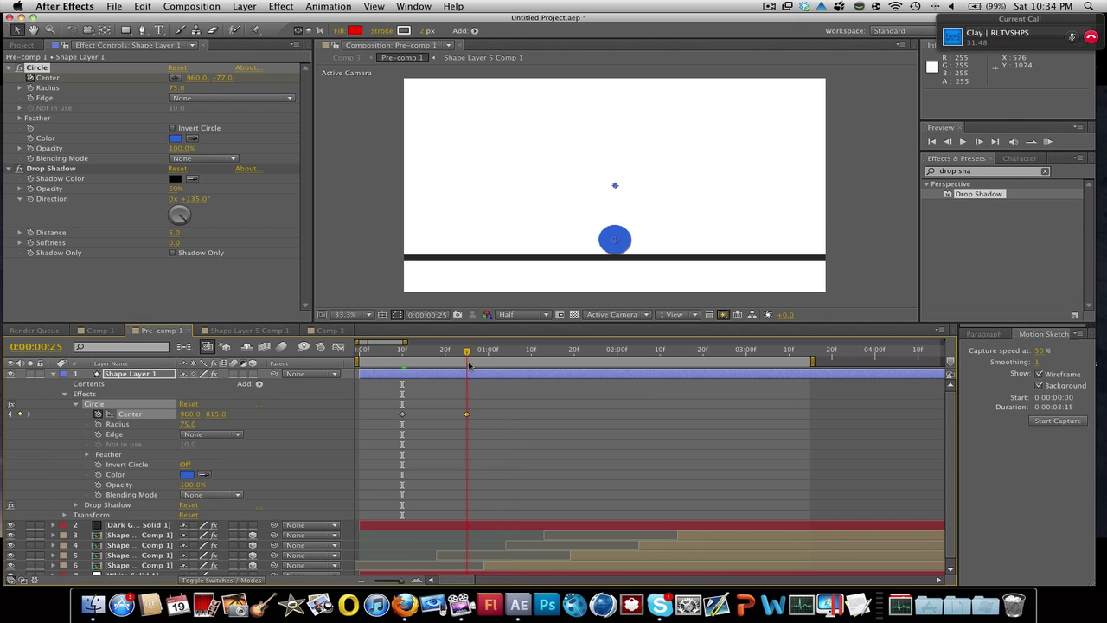
# Apply Easy Ease Out to the first Center keyframe and scrub to check the fall.
pyautogui.rightClick(403, 414)
pyautogui.moveTo(493, 539)
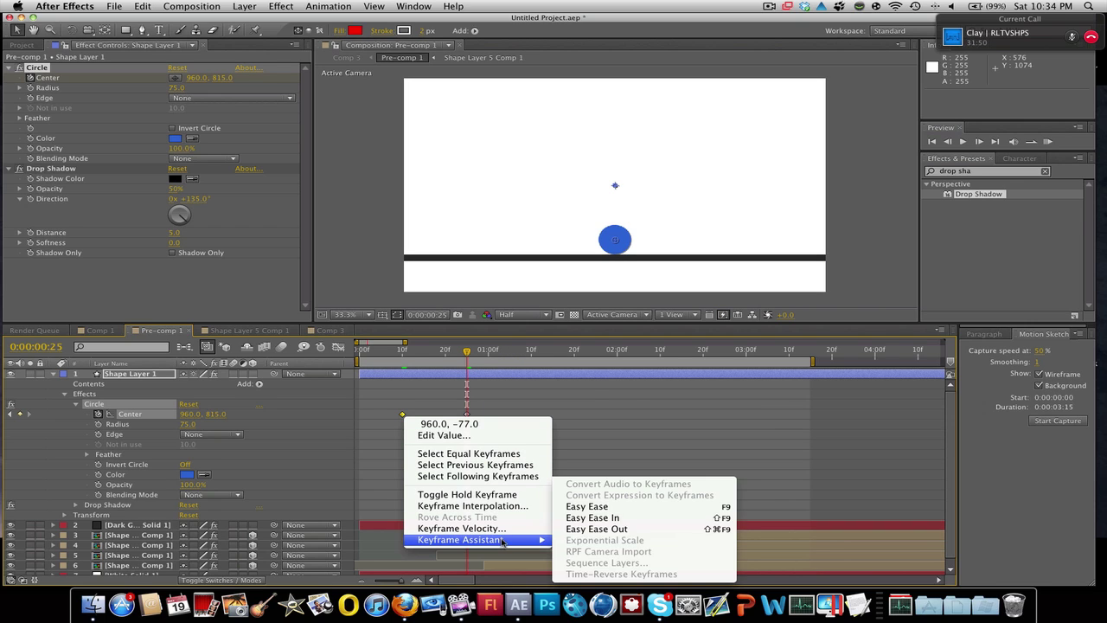
pyautogui.click(639, 529)
pyautogui.click(400, 352)
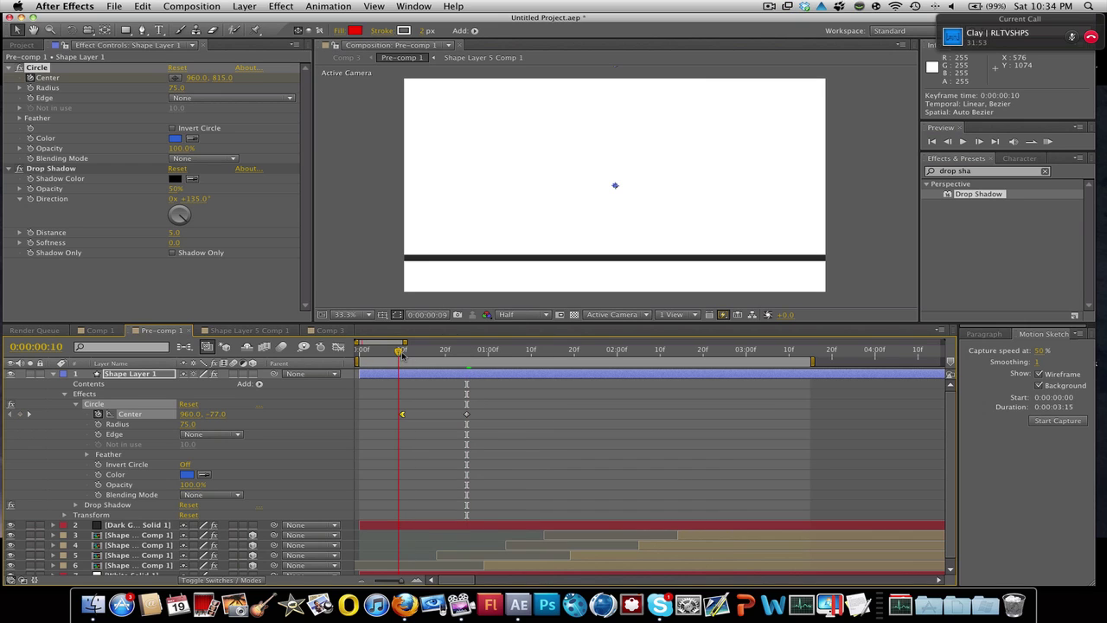
pyautogui.rightClick(401, 415)
pyautogui.moveTo(484, 539)
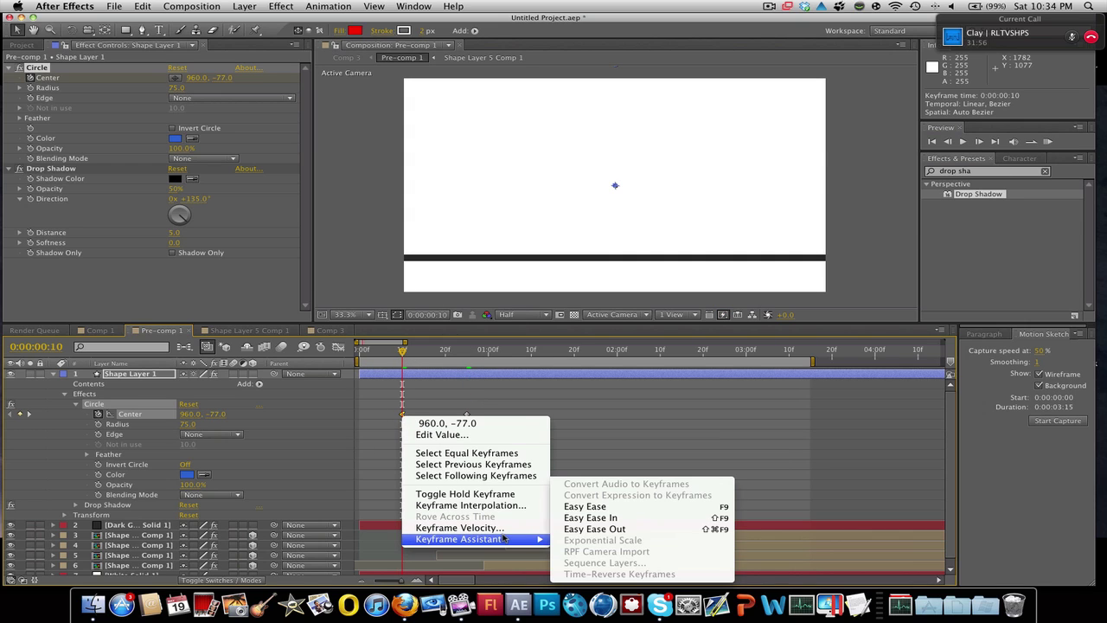
pyautogui.click(614, 530)
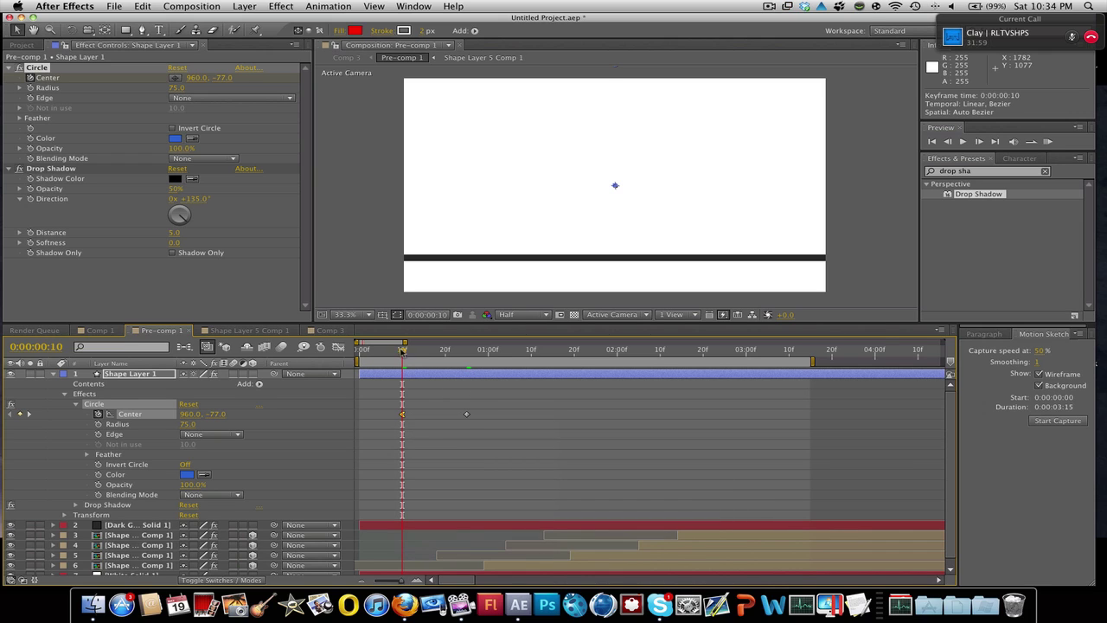
pyautogui.moveTo(401, 349); pyautogui.dragTo(469, 363)
pyautogui.click(492, 377)
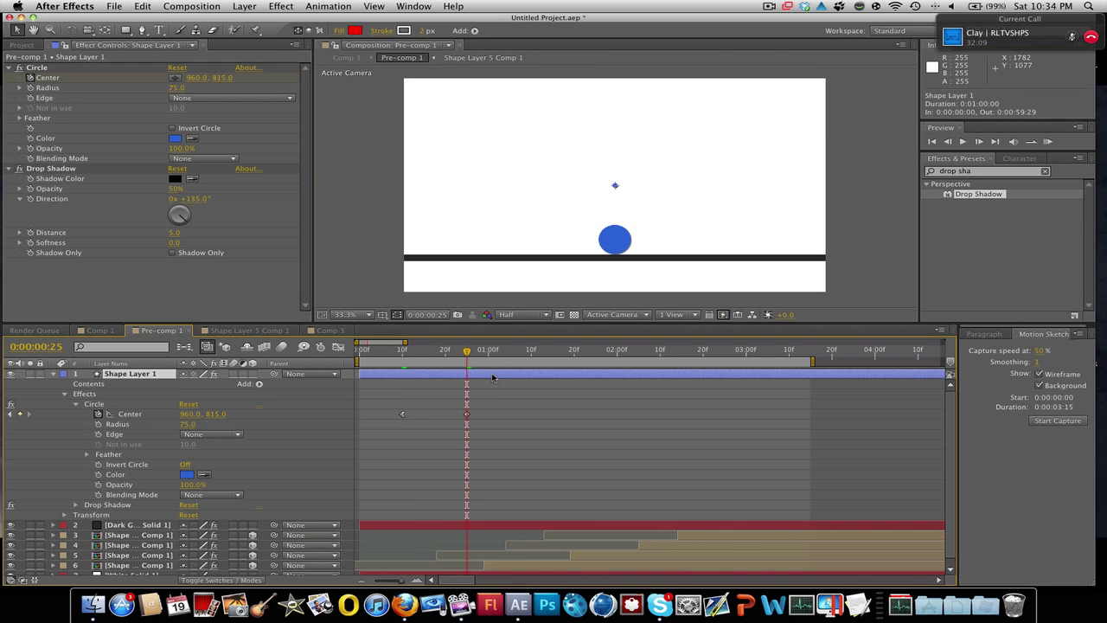
# Add a Center keyframe at 26f holding the floor position, then preview.
pyautogui.click(978, 141)
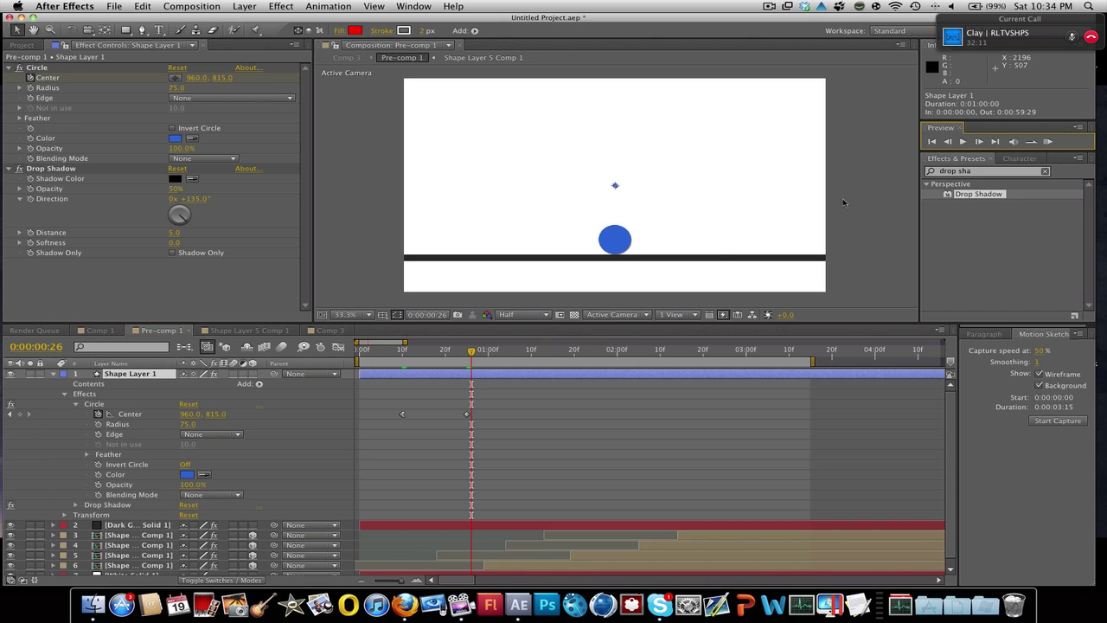
pyautogui.click(21, 415)
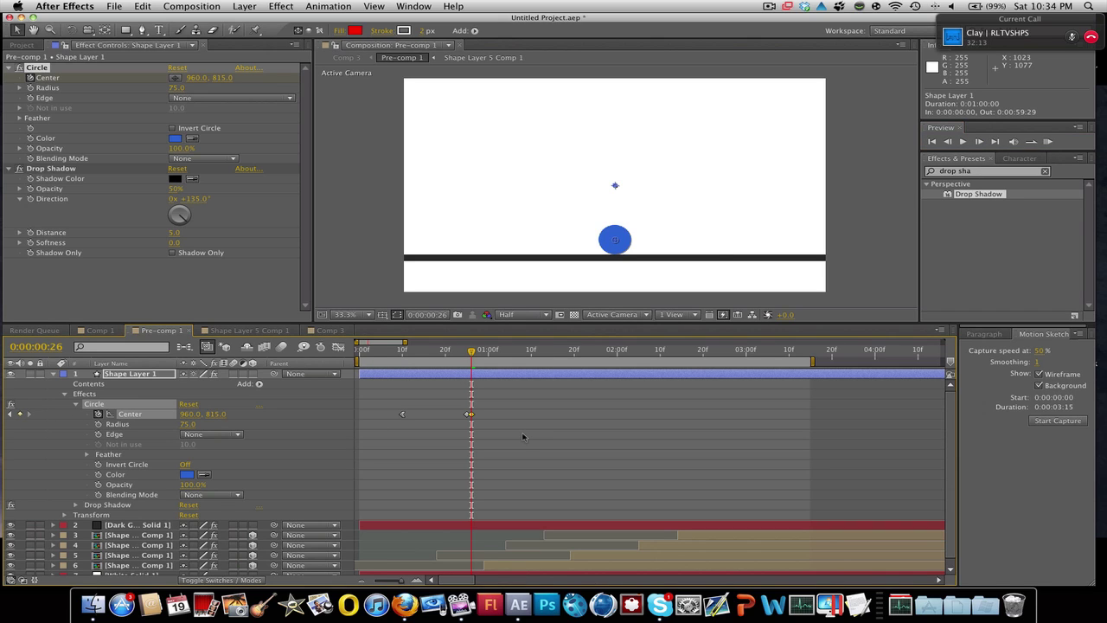
pyautogui.click(399, 349)
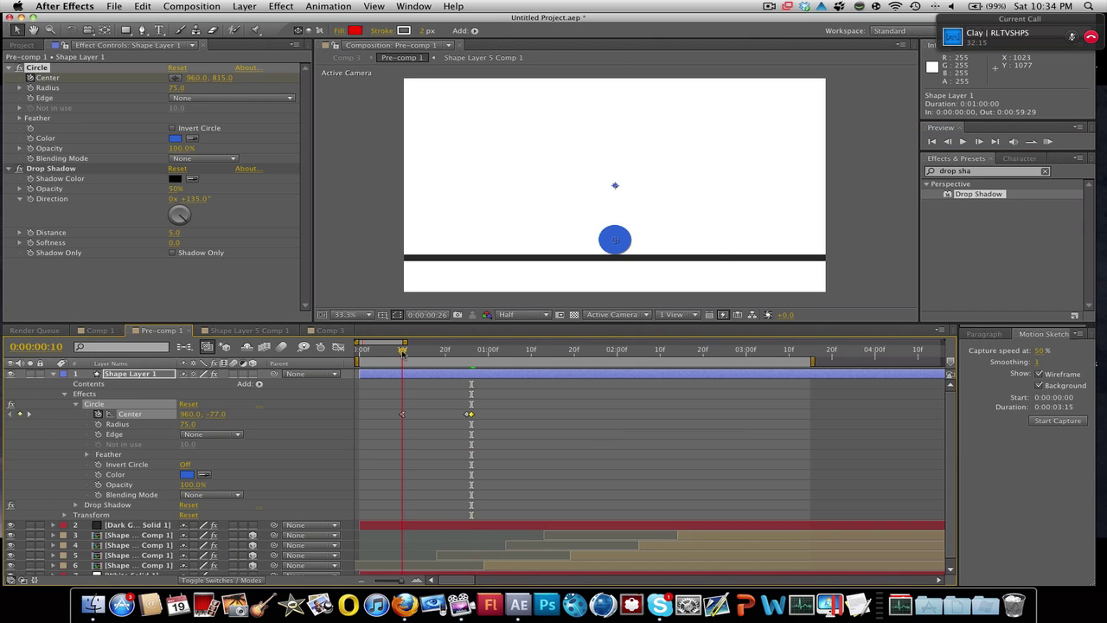
pyautogui.press('KP_Decimal')
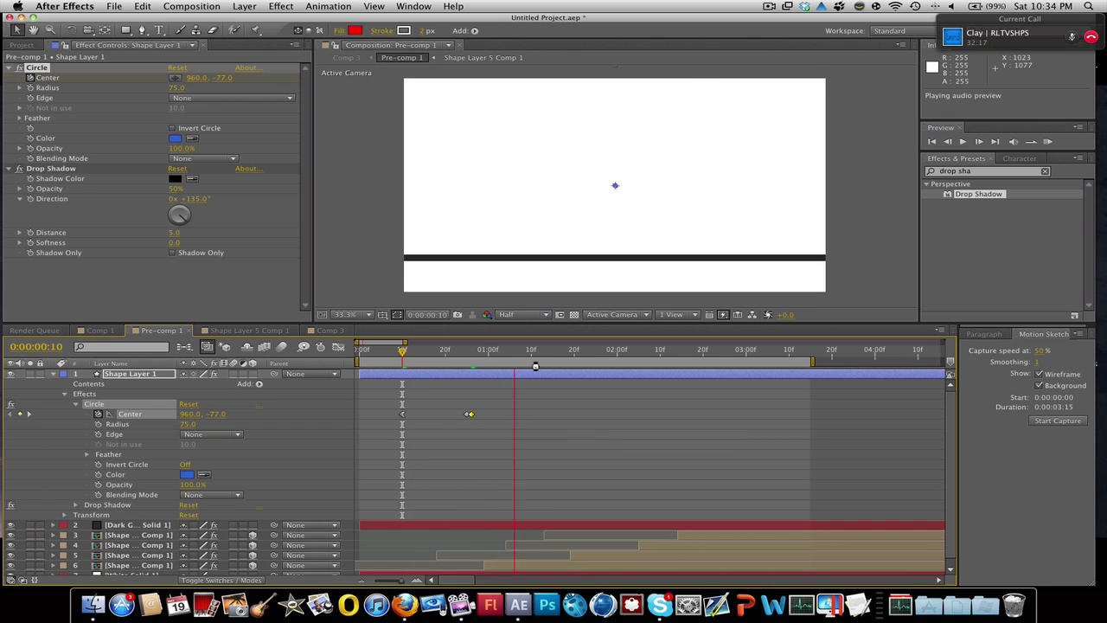
# Add an eased rebound Center keyframe lifting the ball to 960, 377 and preview it.
pyautogui.click(527, 349)
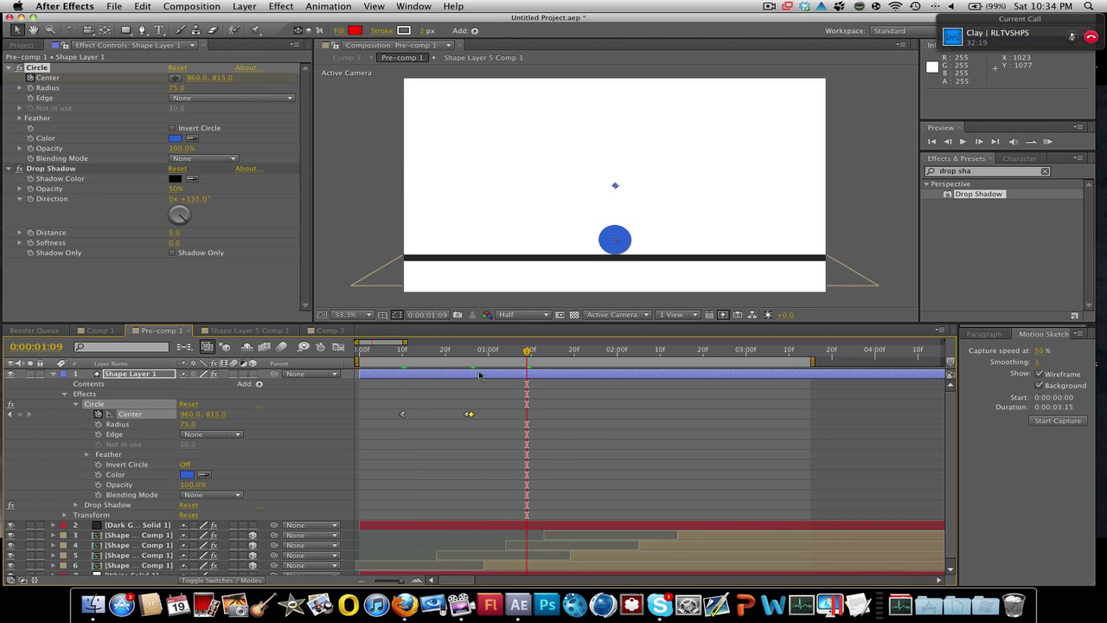
pyautogui.moveTo(213, 421); pyautogui.dragTo(206, 420)
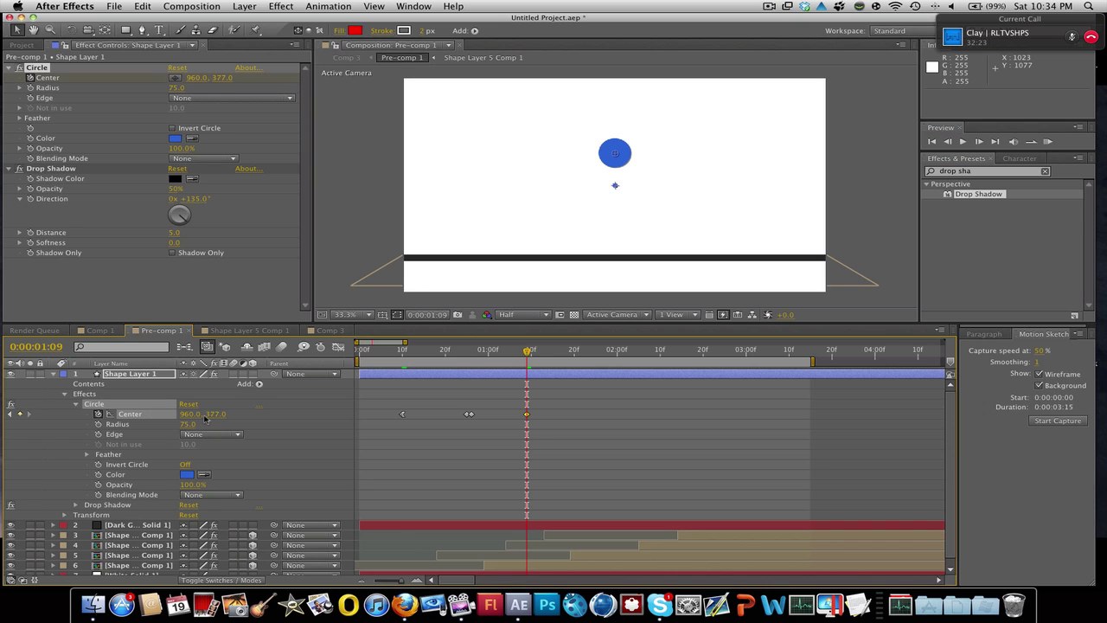
pyautogui.rightClick(527, 416)
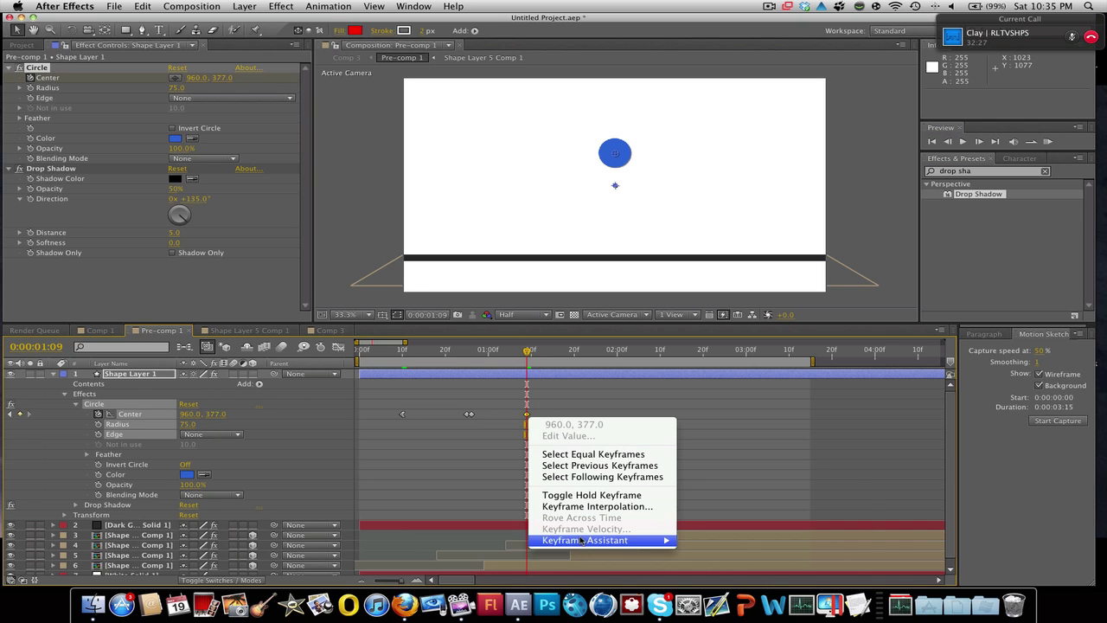
pyautogui.moveTo(581, 540)
pyautogui.click(718, 519)
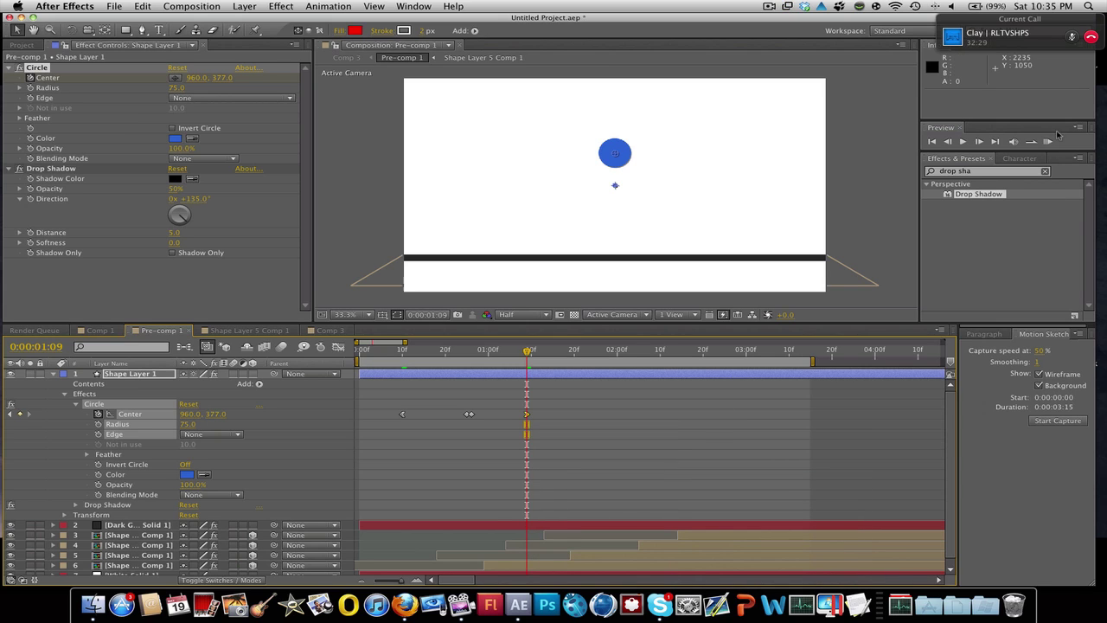
pyautogui.click(617, 349)
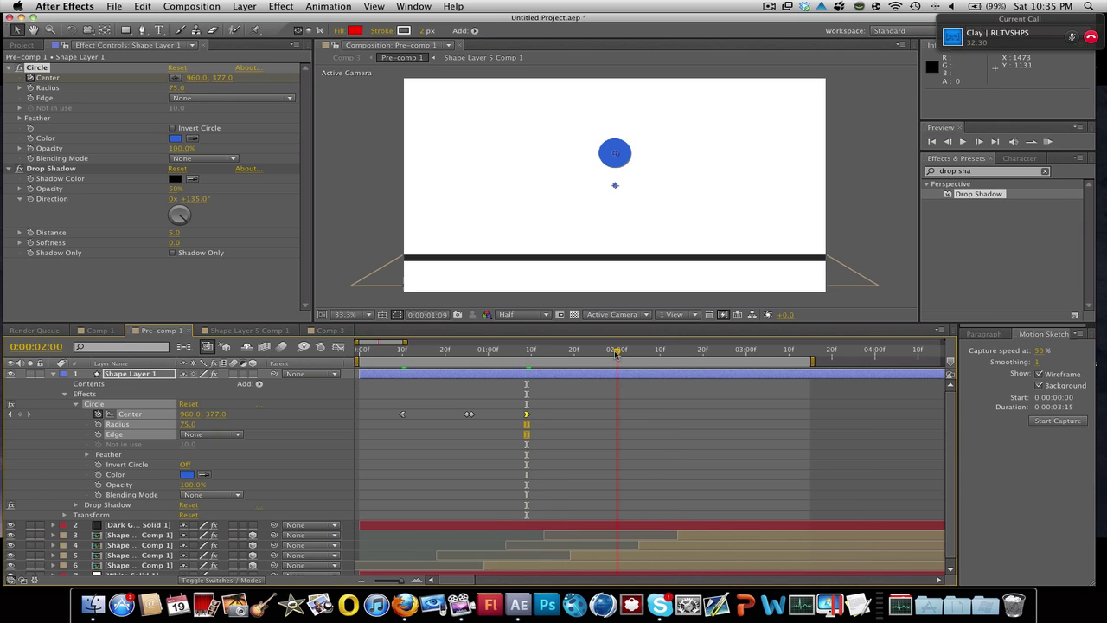
pyautogui.click(1047, 141)
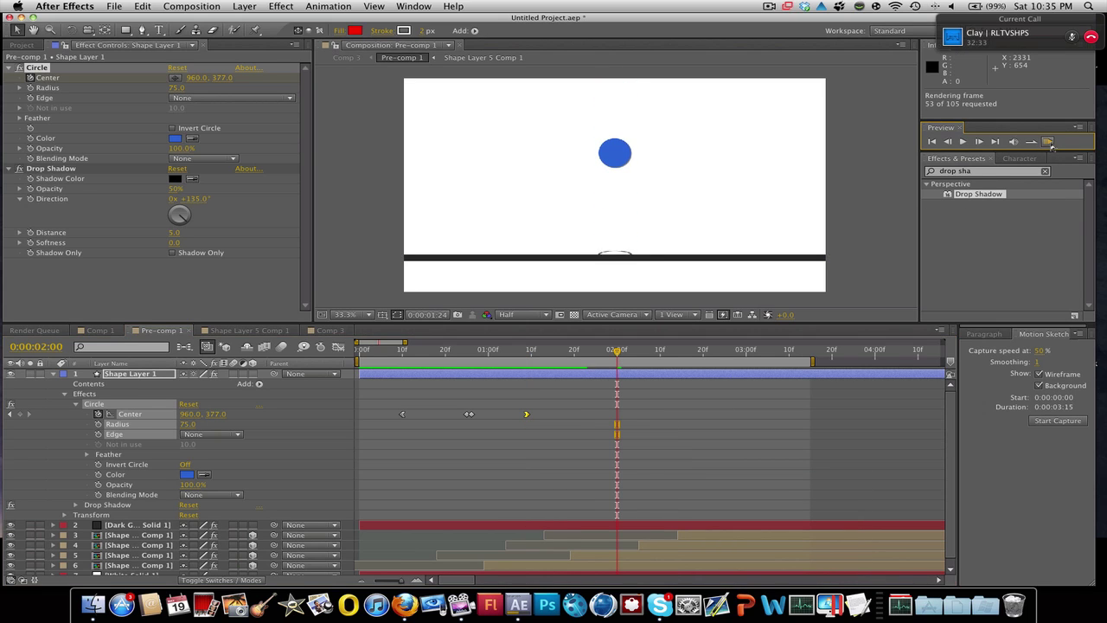
# Delete the four old shape comp layers from Pre-comp 1.
pyautogui.click(134, 534)
pyautogui.keyDown('shift'); pyautogui.click(131, 566); pyautogui.keyUp('shift')
pyautogui.press('Delete')
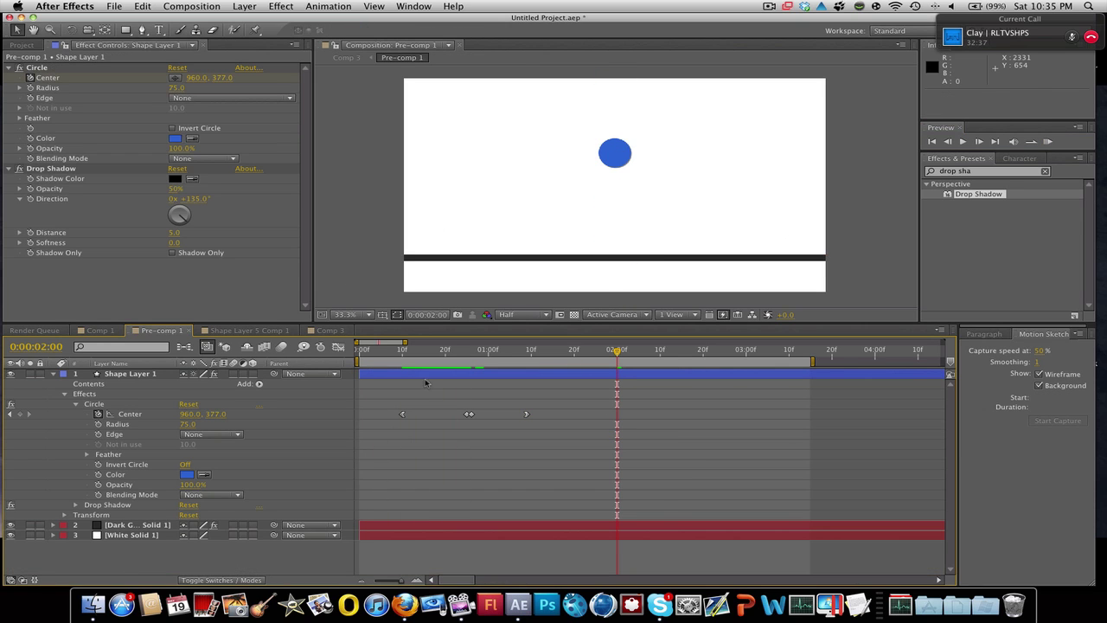
# Move the rebound keyframe earlier to 0:00:01:07 and preview the bounce.
pyautogui.moveTo(415, 352); pyautogui.dragTo(506, 370)
pyautogui.moveTo(526, 413); pyautogui.dragTo(518, 414)
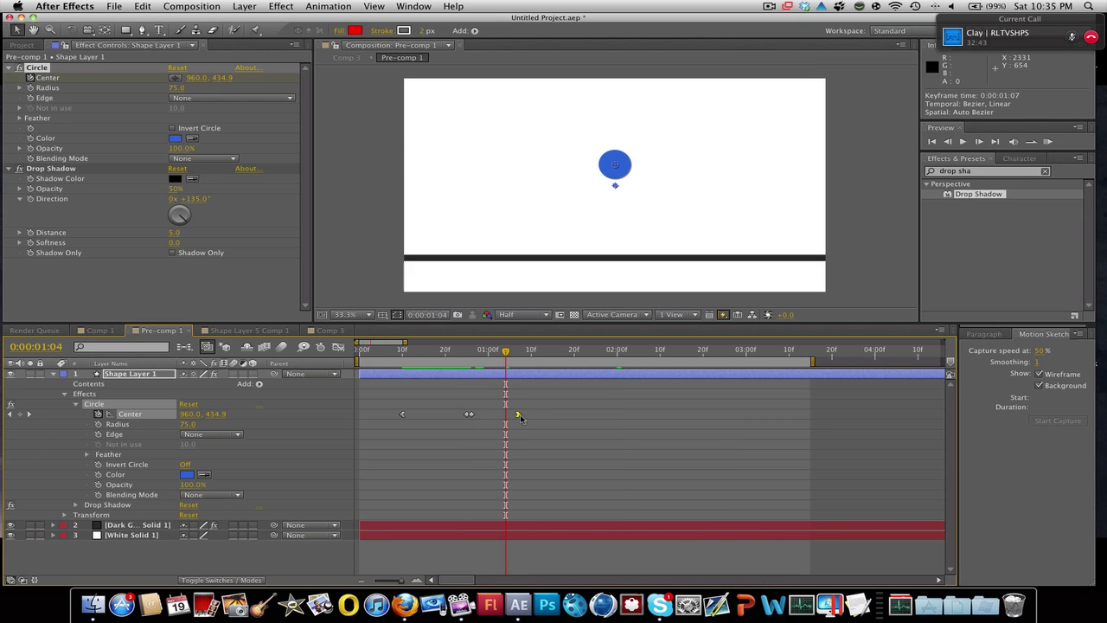
pyautogui.click(1049, 142)
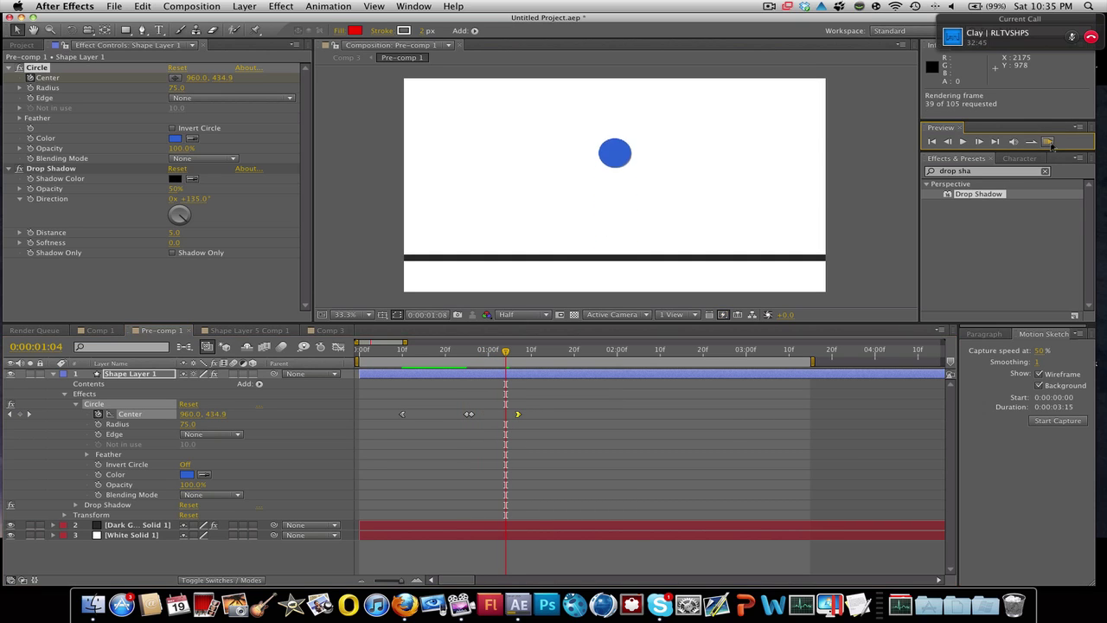
pyautogui.click(498, 310)
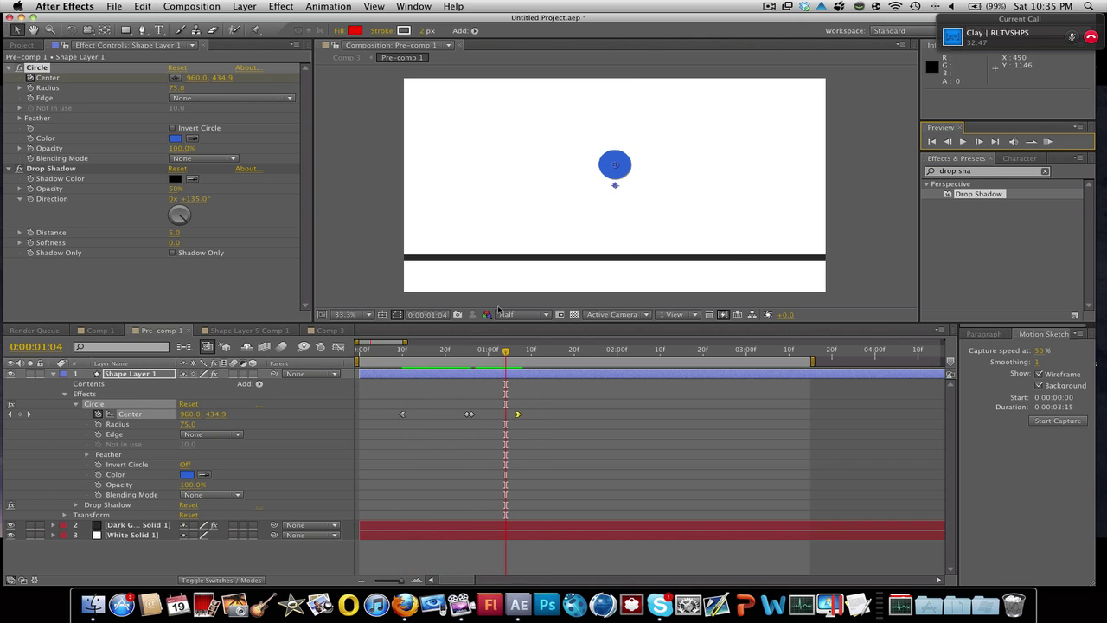
# Split the ball layer at the 1:07 rebound peak and delete Shape Layer 2's Circle keyframes.
pyautogui.moveTo(462, 357); pyautogui.dragTo(517, 356)
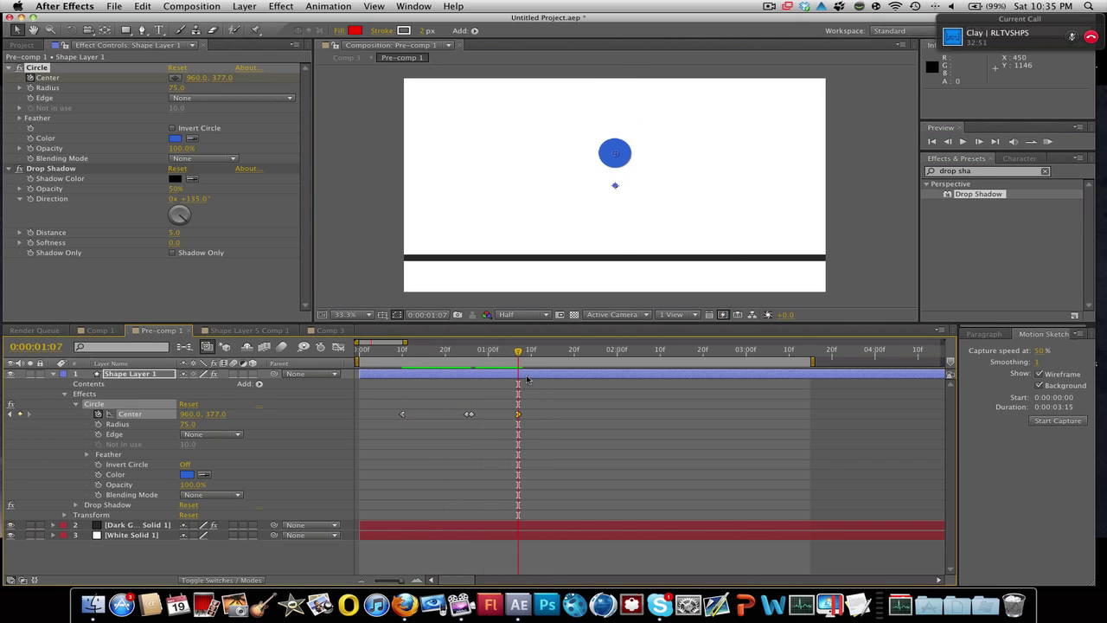
pyautogui.press('super+shift+d')
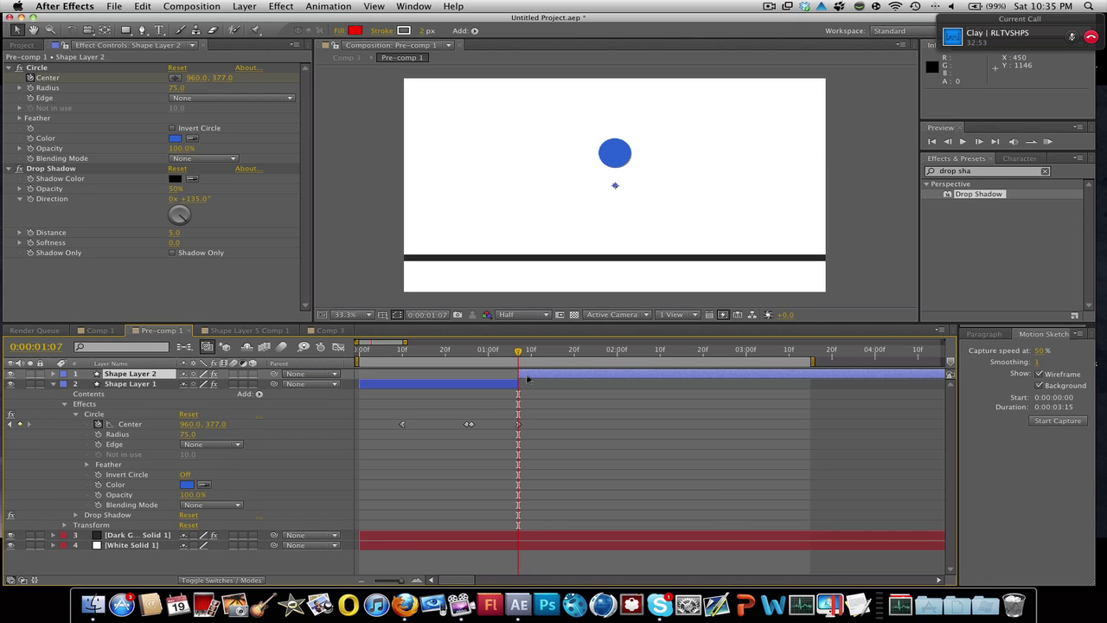
pyautogui.click(55, 373)
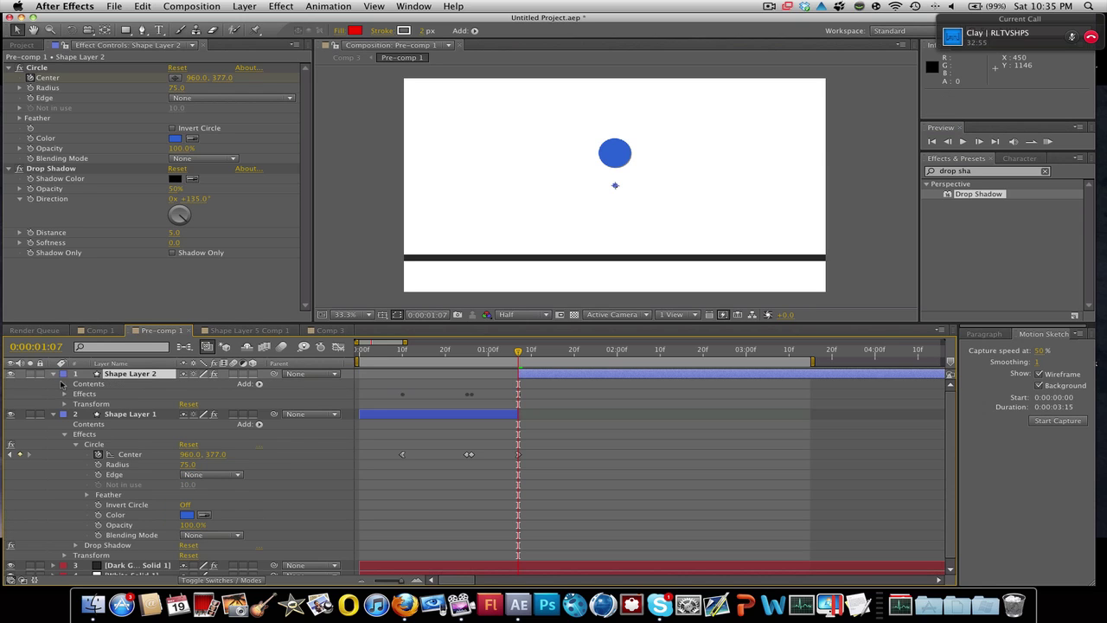
pyautogui.click(64, 393)
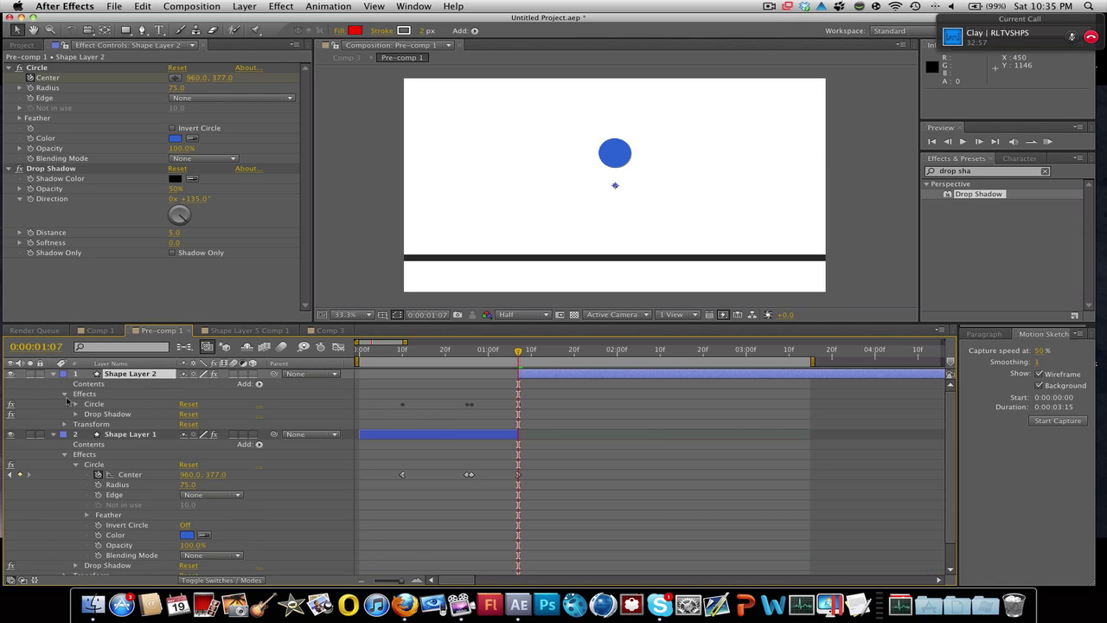
pyautogui.click(74, 404)
pyautogui.moveTo(579, 425); pyautogui.dragTo(375, 410)
pyautogui.press('Delete')
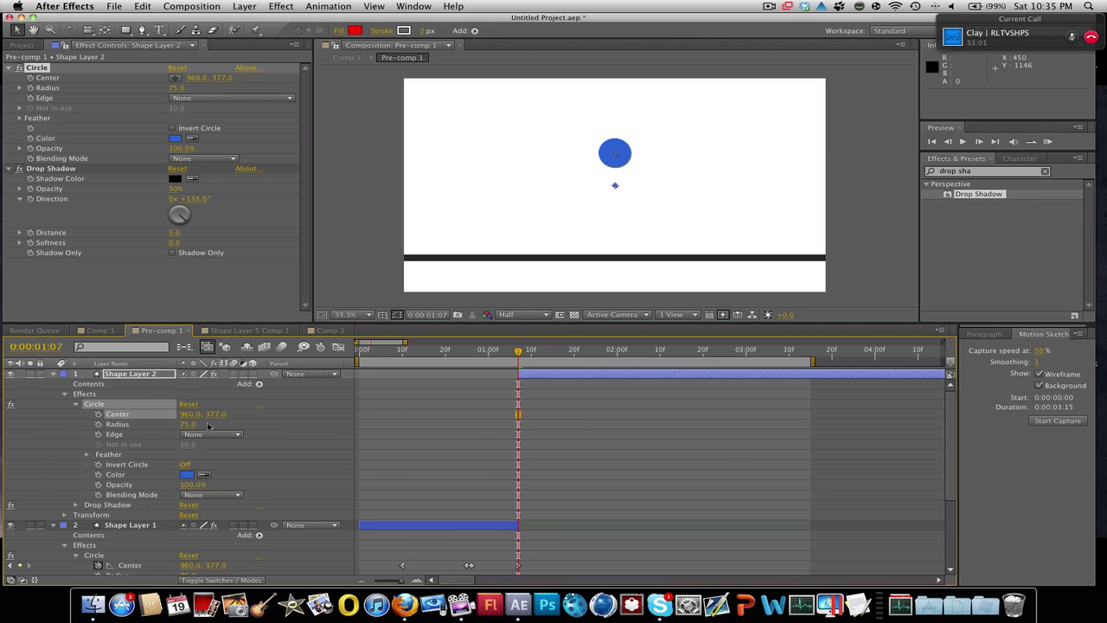
# Add an Easy Ease Out Circle Center keyframe at 960, 377 on Shape Layer 2 at 1:07.
pyautogui.click(98, 414)
pyautogui.rightClick(519, 418)
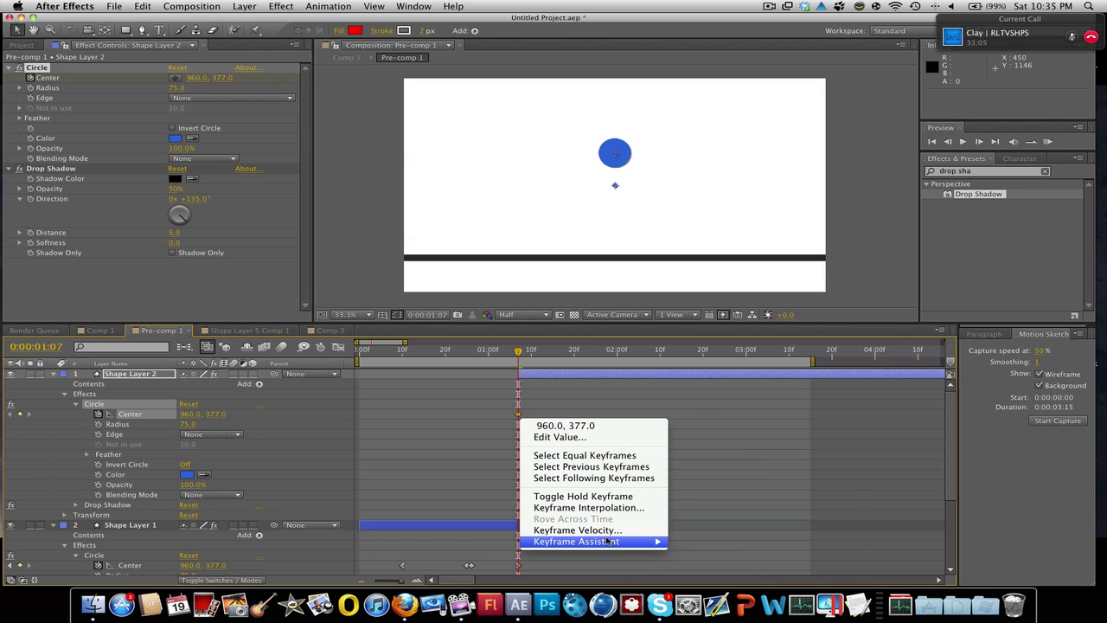
pyautogui.moveTo(608, 542)
pyautogui.click(735, 537)
pyautogui.scroll(-3, 559, 433)
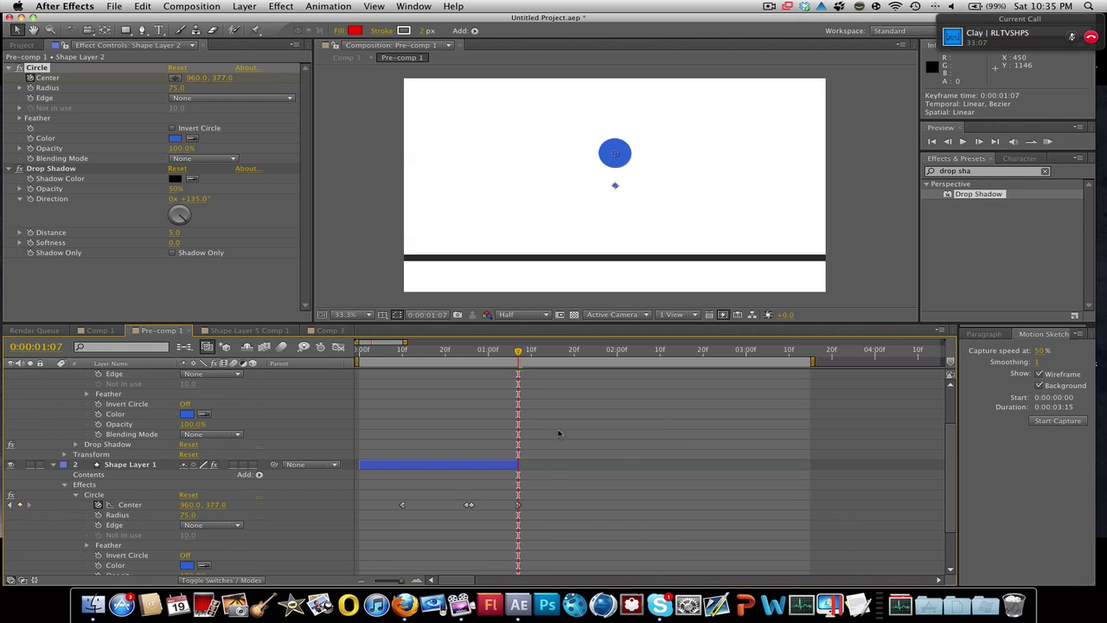
pyautogui.scroll(3, 519, 403)
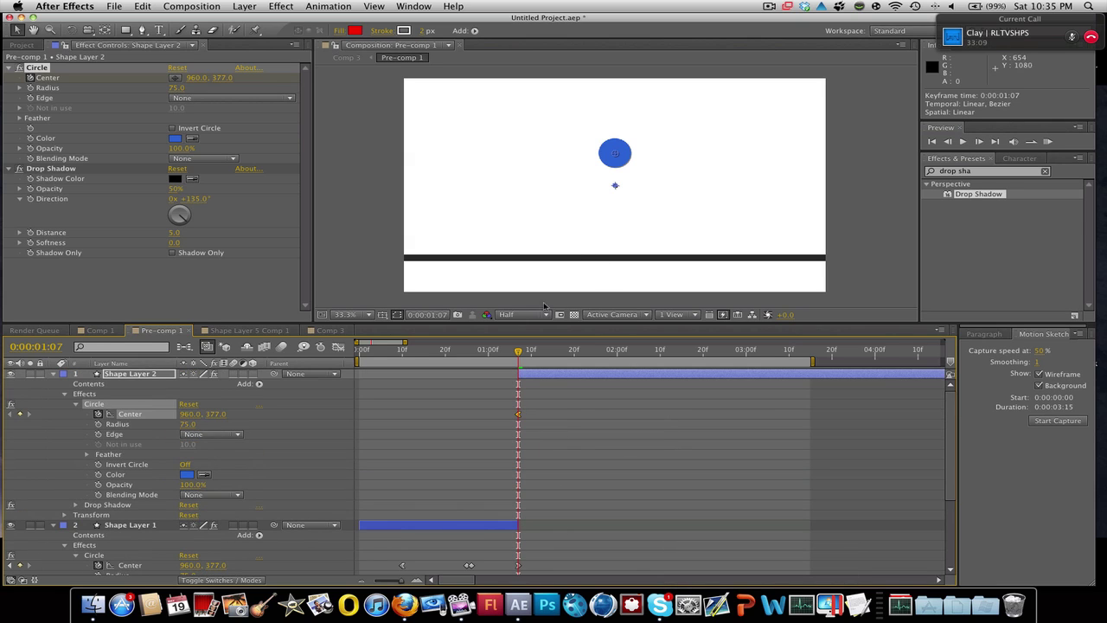
pyautogui.moveTo(517, 353)
pyautogui.mouseDown()
pyautogui.moveTo(486, 356)
pyautogui.moveTo(539, 356)
pyautogui.moveTo(518, 368)
pyautogui.mouseUp()
# Go to 1:16 and copy Shape Layer 1's floor Center keyframe (960, 815).
pyautogui.click(516, 566)
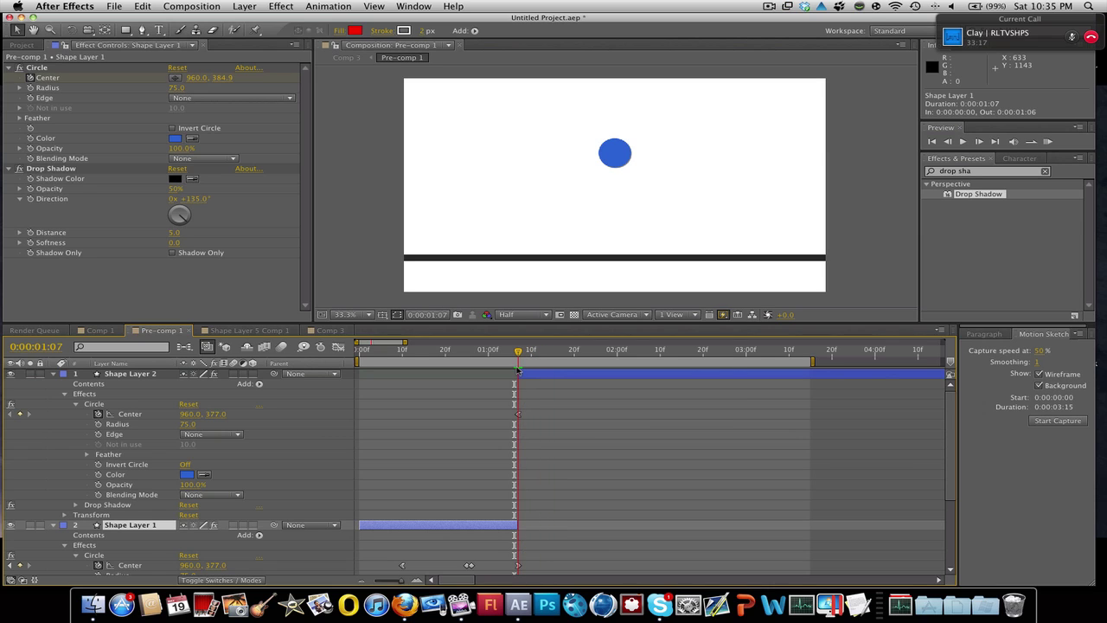
pyautogui.hotkey('shift', 'pagedown')
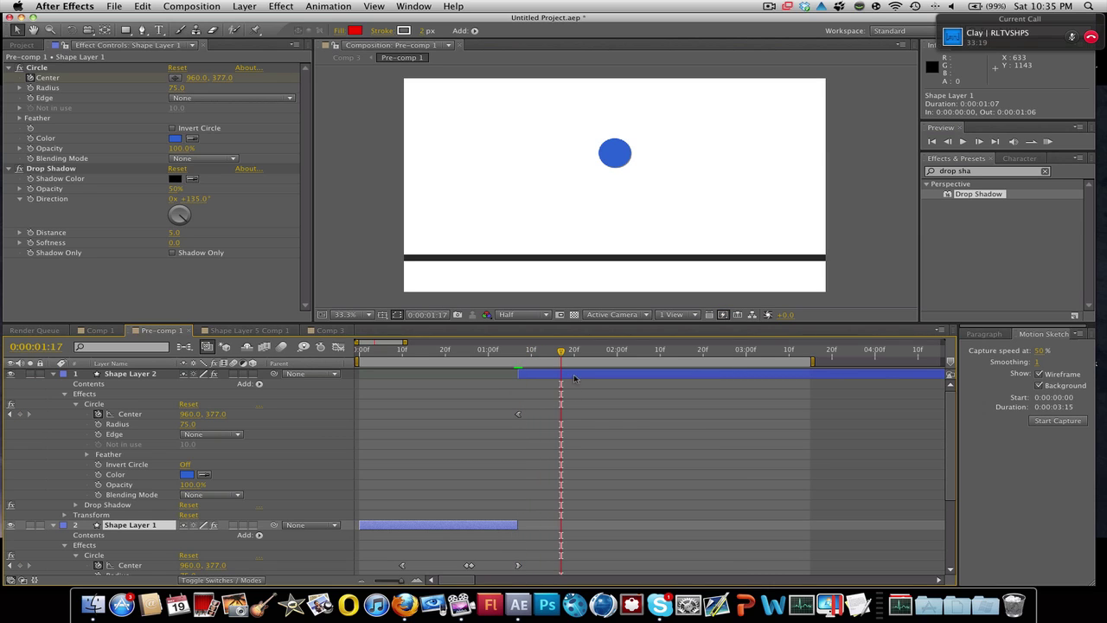
pyautogui.moveTo(561, 353); pyautogui.dragTo(557, 353)
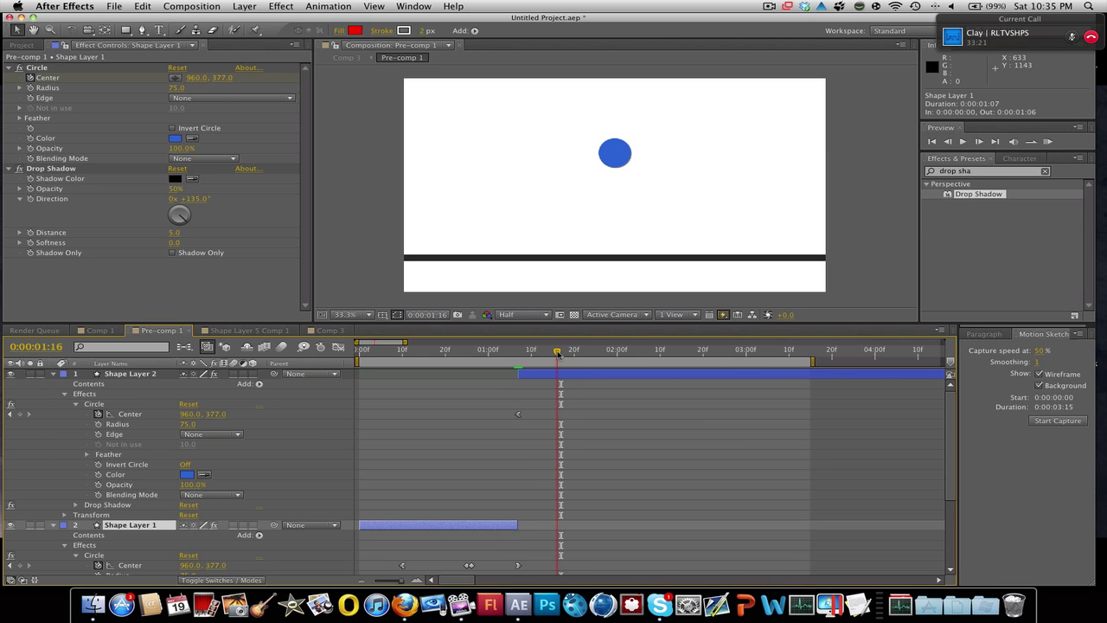
pyautogui.scroll(-3, 415, 475)
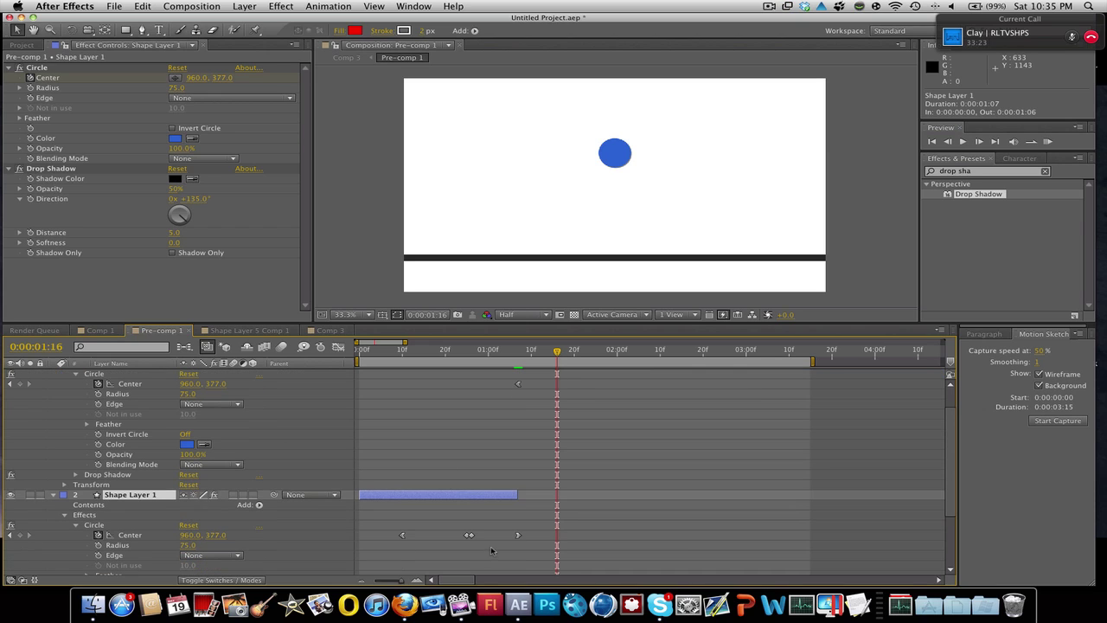
pyautogui.click(469, 534)
pyautogui.press('super+c')
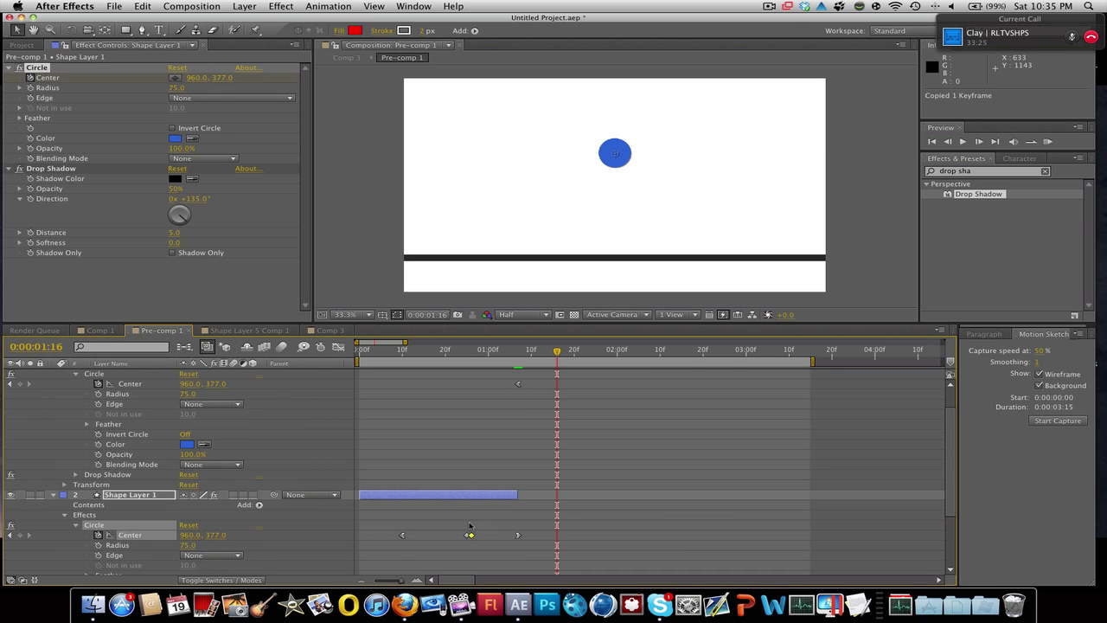
pyautogui.press('super+v')
pyautogui.scroll(3, 635, 506)
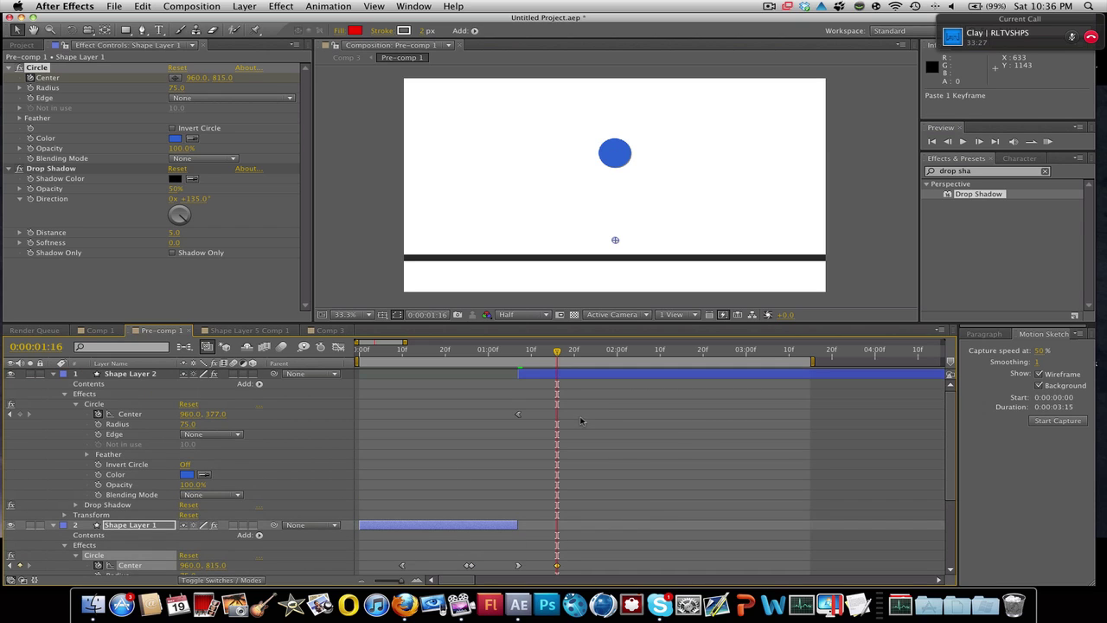
# Paste the floor keyframe onto Shape Layer 2 at 1:16 and run a RAM Preview.
pyautogui.click(572, 375)
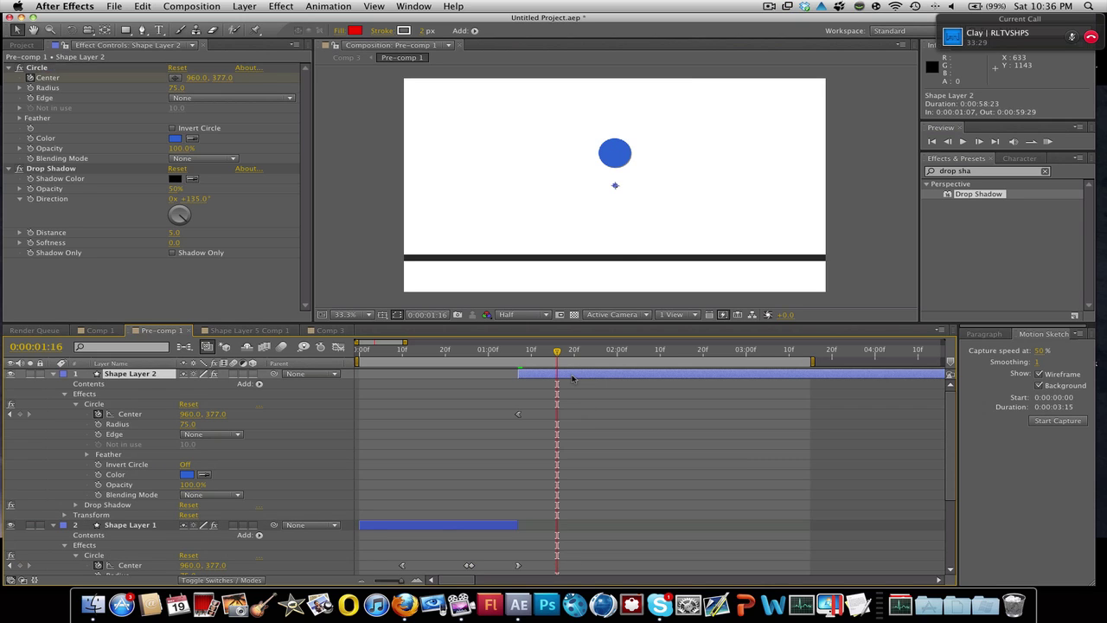
pyautogui.press('super+v')
pyautogui.click(1047, 141)
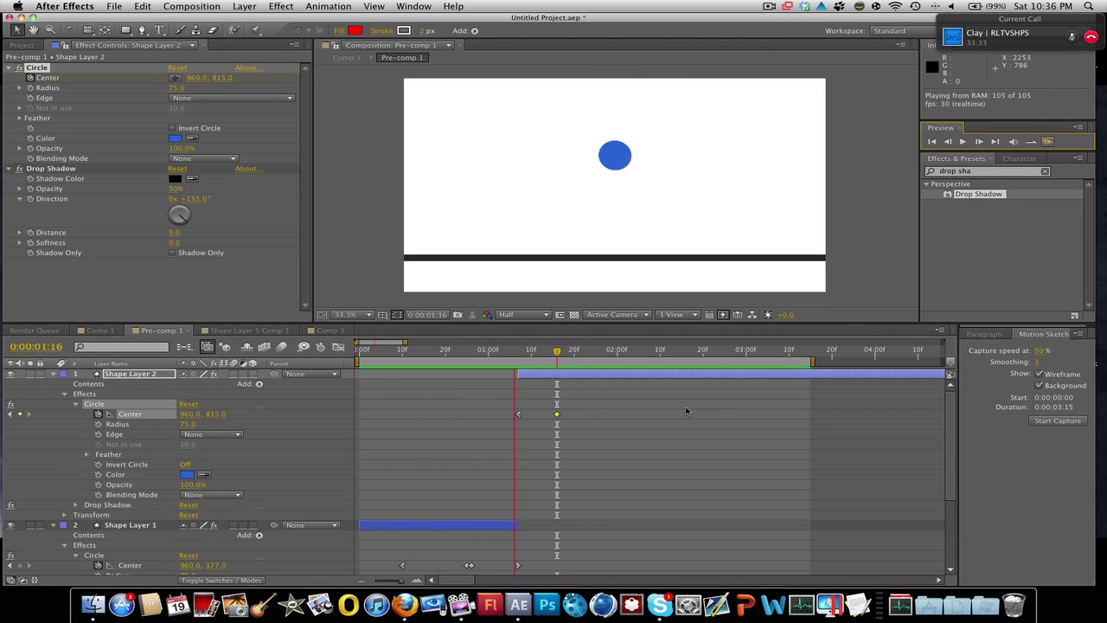
pyautogui.press('space')
pyautogui.moveTo(530, 353); pyautogui.dragTo(558, 378)
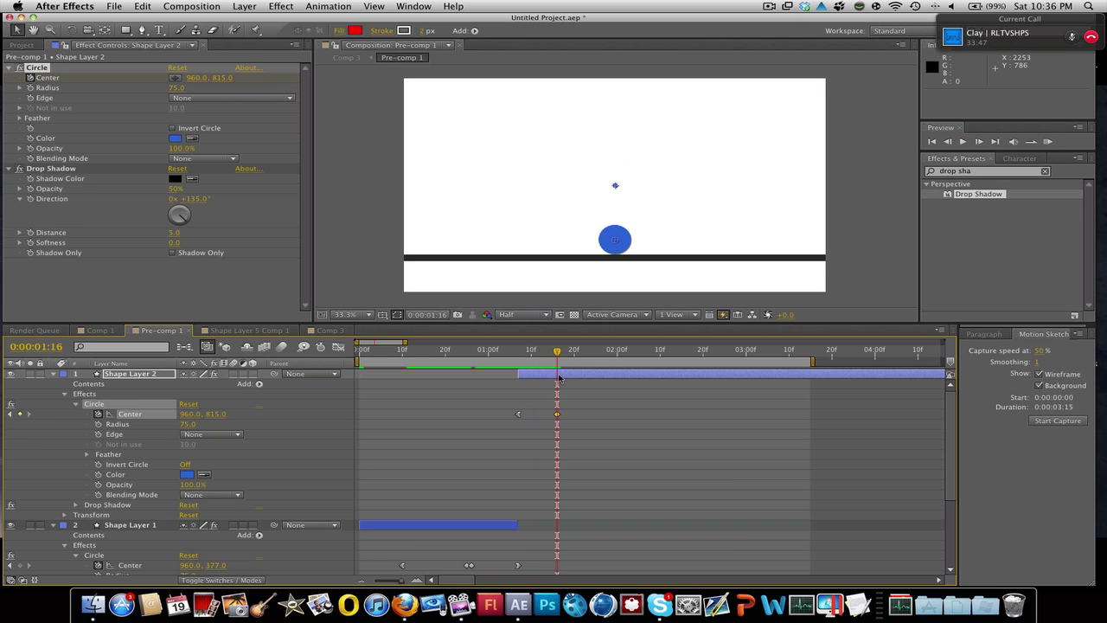
pyautogui.scroll(-3, 600, 482)
pyautogui.scroll(3, 439, 465)
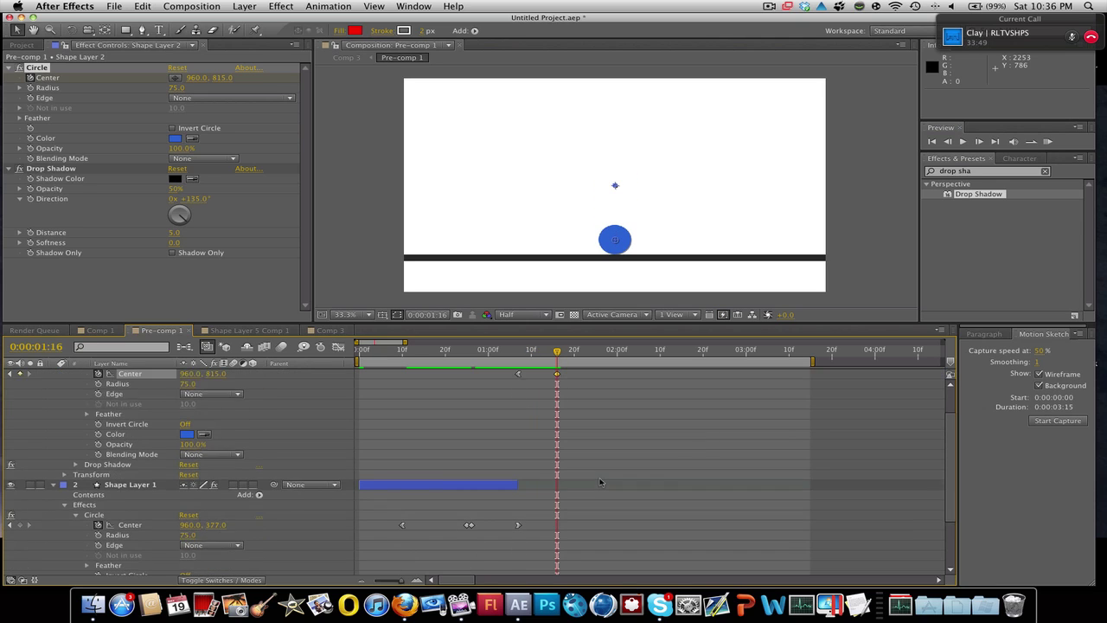
pyautogui.moveTo(534, 349); pyautogui.dragTo(365, 373)
pyautogui.press('space')
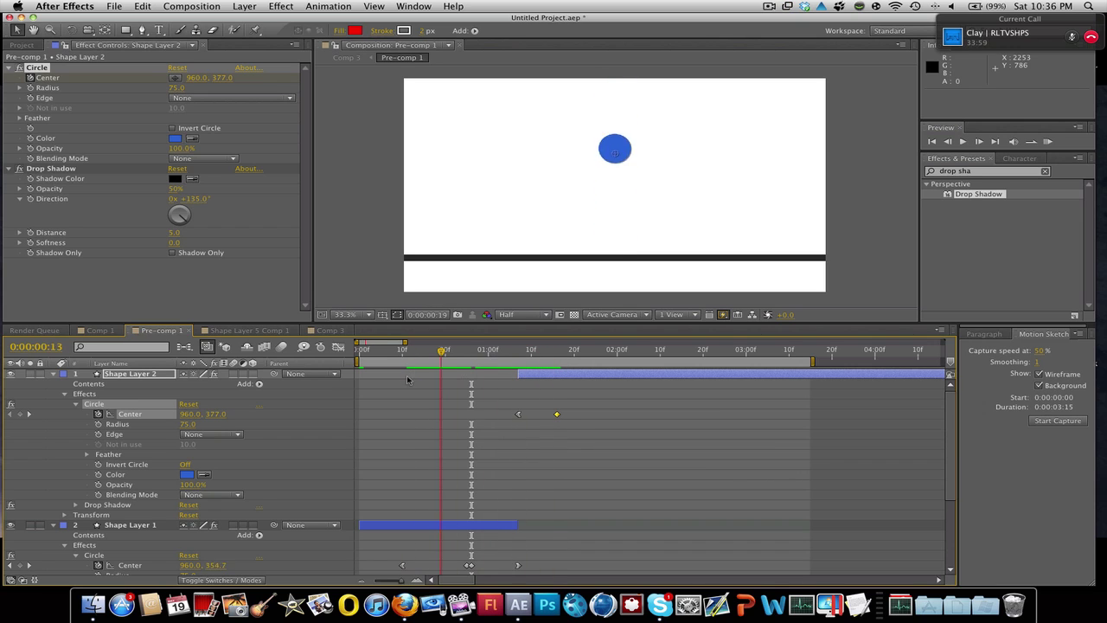
pyautogui.moveTo(517, 382); pyautogui.dragTo(560, 389)
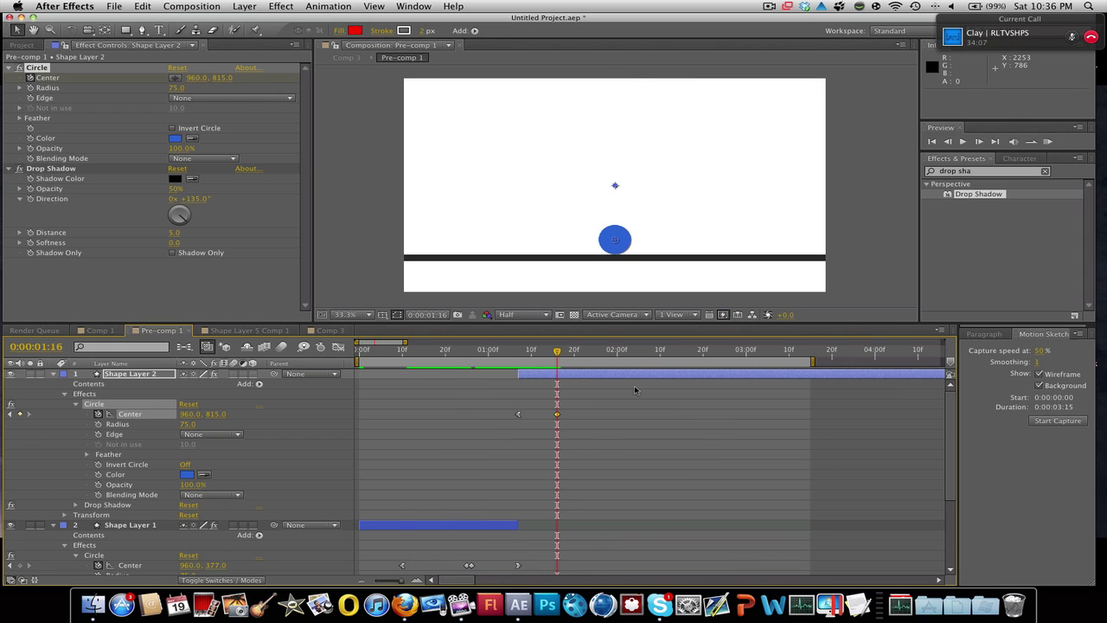
# At 1:22, raise the ball's Center Y to 661 with Easy Ease In.
pyautogui.press('space')
pyautogui.moveTo(595, 354); pyautogui.dragTo(583, 353)
pyautogui.moveTo(218, 416); pyautogui.dragTo(110, 414)
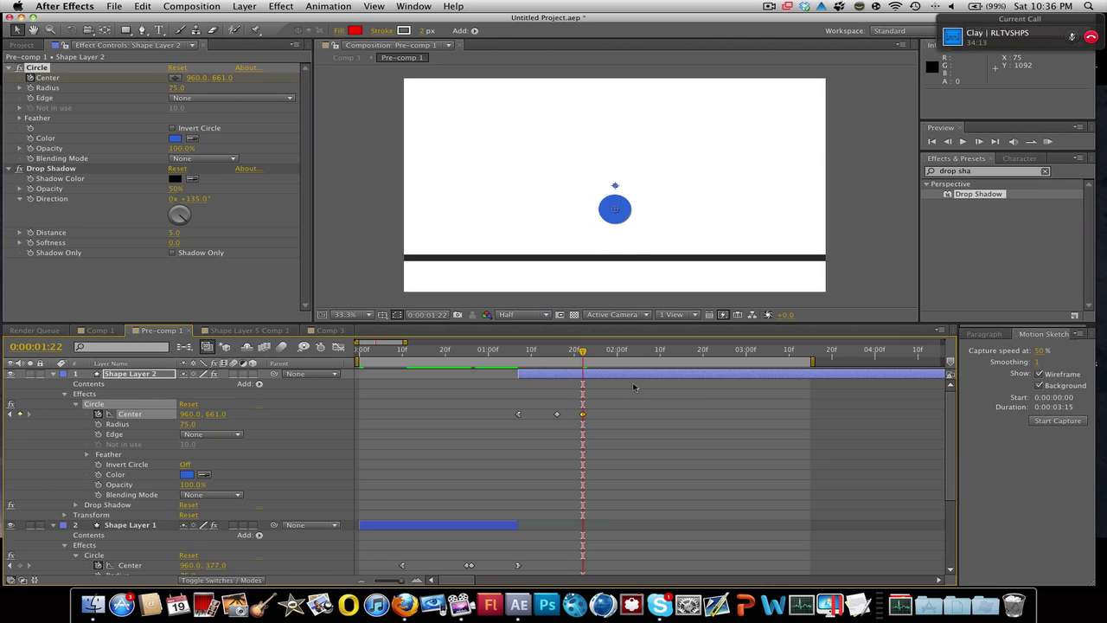
pyautogui.rightClick(582, 414)
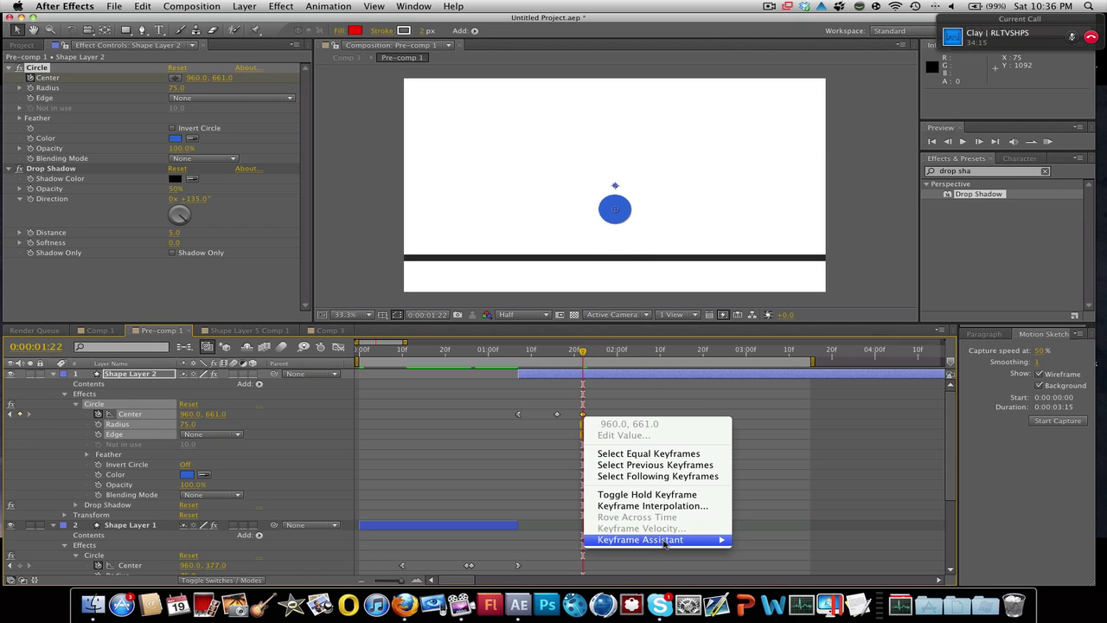
pyautogui.moveTo(665, 539)
pyautogui.click(772, 517)
# Duplicate the ball layer, keeping one Easy Ease Out Center keyframe at the 1:22 peak.
pyautogui.hotkey('ctrl', 'd')
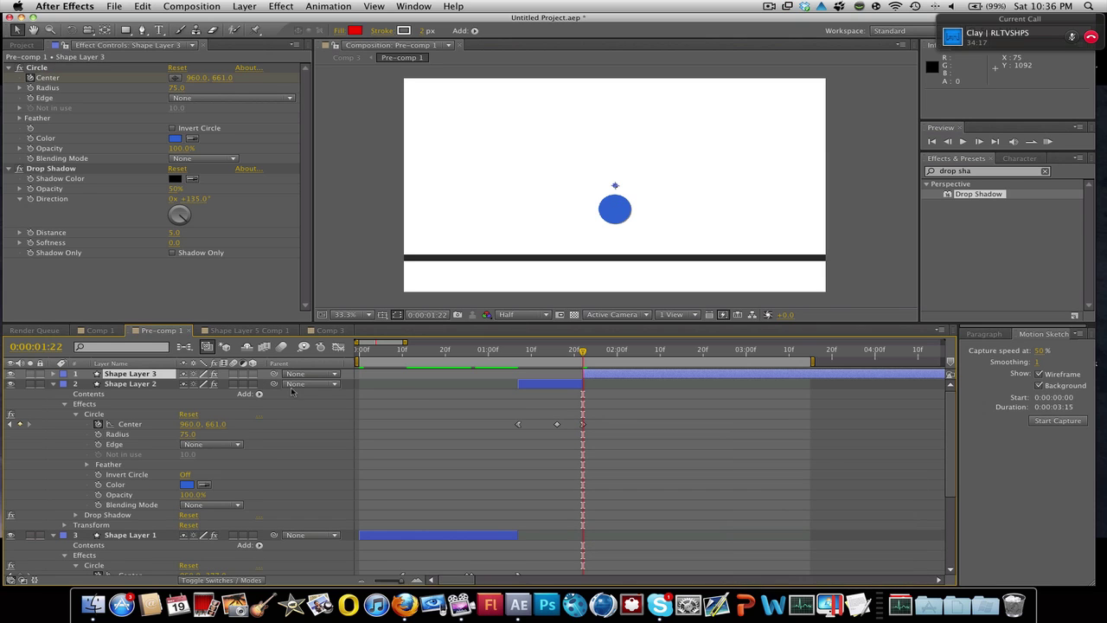
pyautogui.click(54, 373)
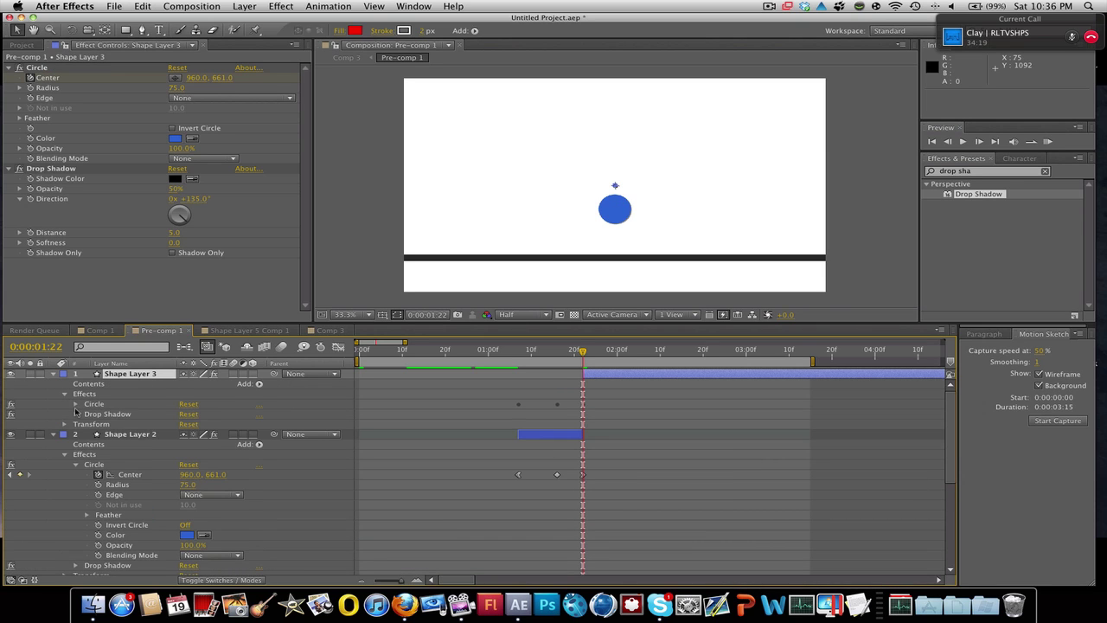
pyautogui.click(76, 405)
pyautogui.moveTo(490, 404); pyautogui.dragTo(646, 433)
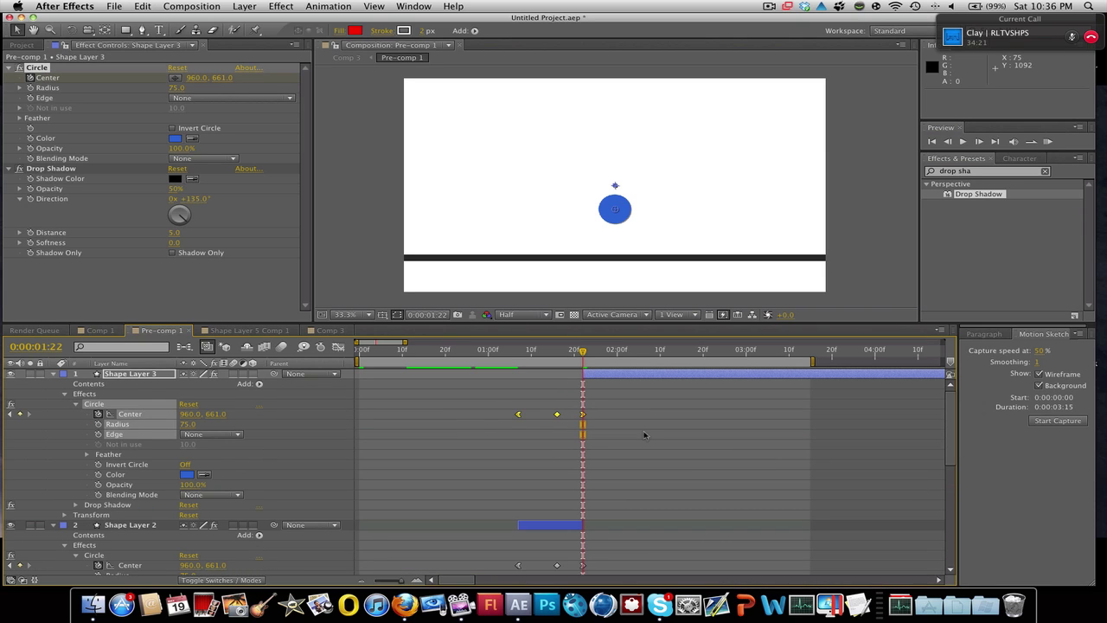
pyautogui.click(97, 415)
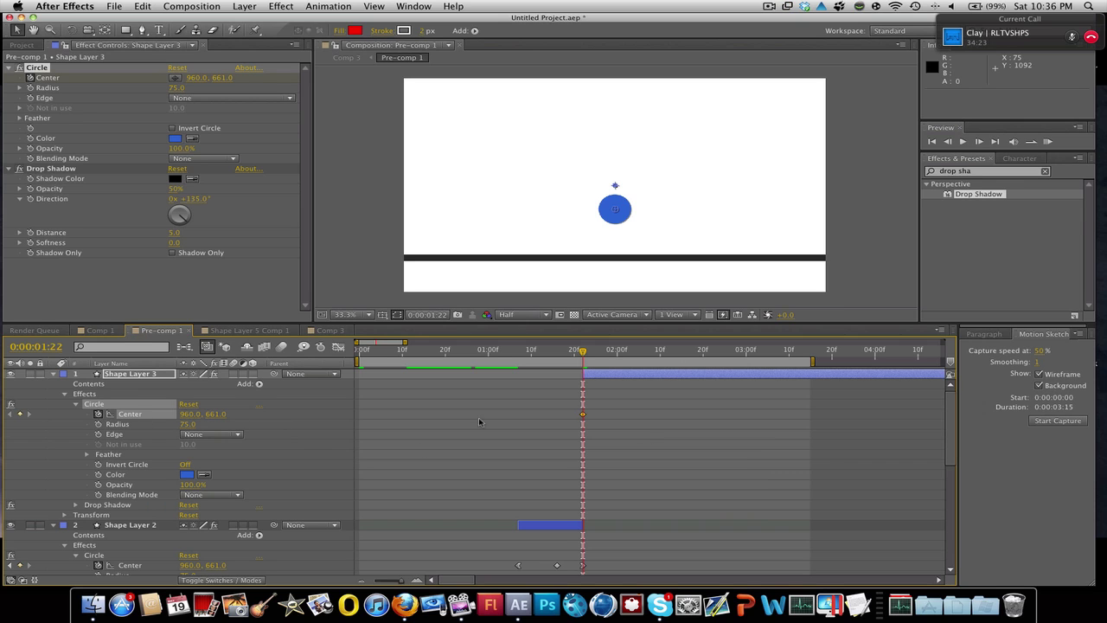
pyautogui.rightClick(583, 416)
pyautogui.moveTo(643, 538)
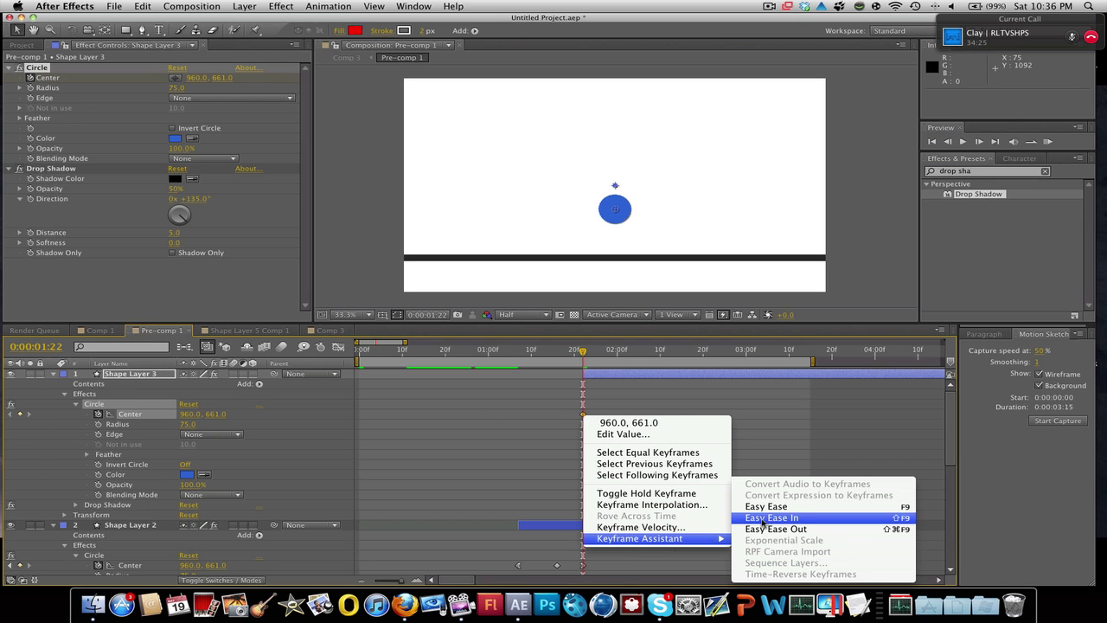
pyautogui.click(778, 530)
# At 1:28, lower the duplicate ball to Y 817 and preview the bounce.
pyautogui.click(609, 353)
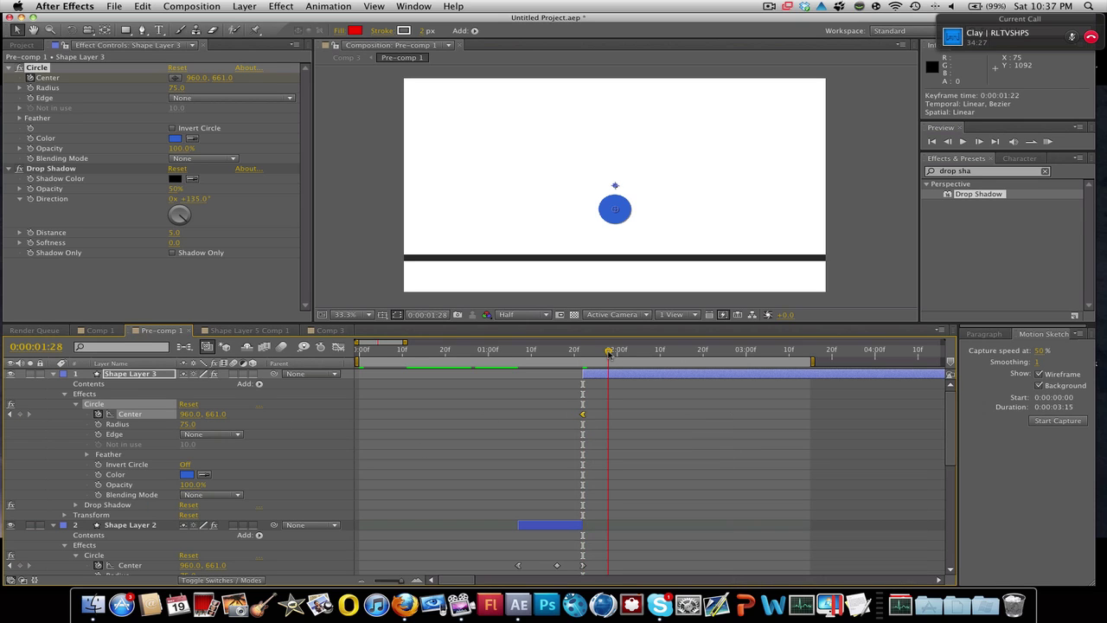
pyautogui.moveTo(218, 417); pyautogui.dragTo(317, 414)
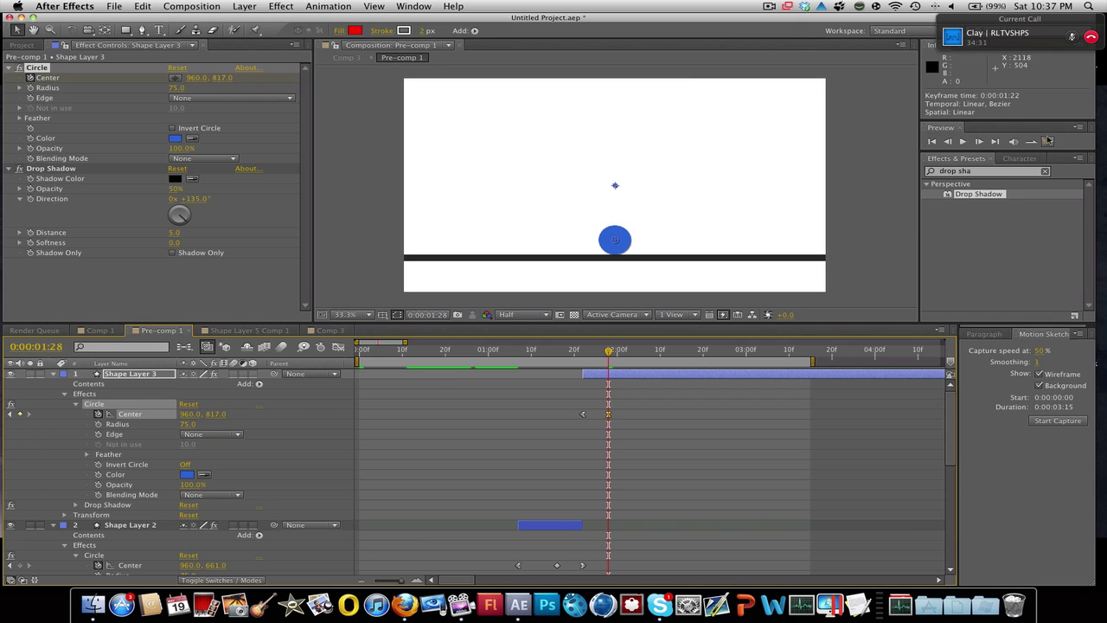
pyautogui.click(1047, 141)
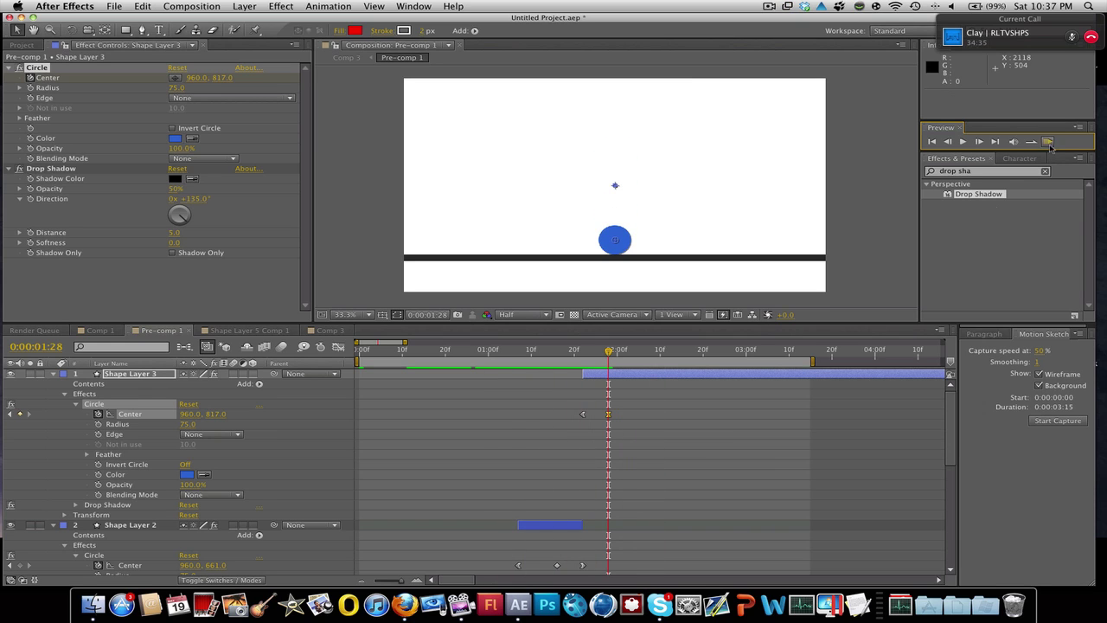
pyautogui.click(677, 351)
# Rewind to the start, collapse all three shape layers, and begin selecting layers.
pyautogui.press('Home')
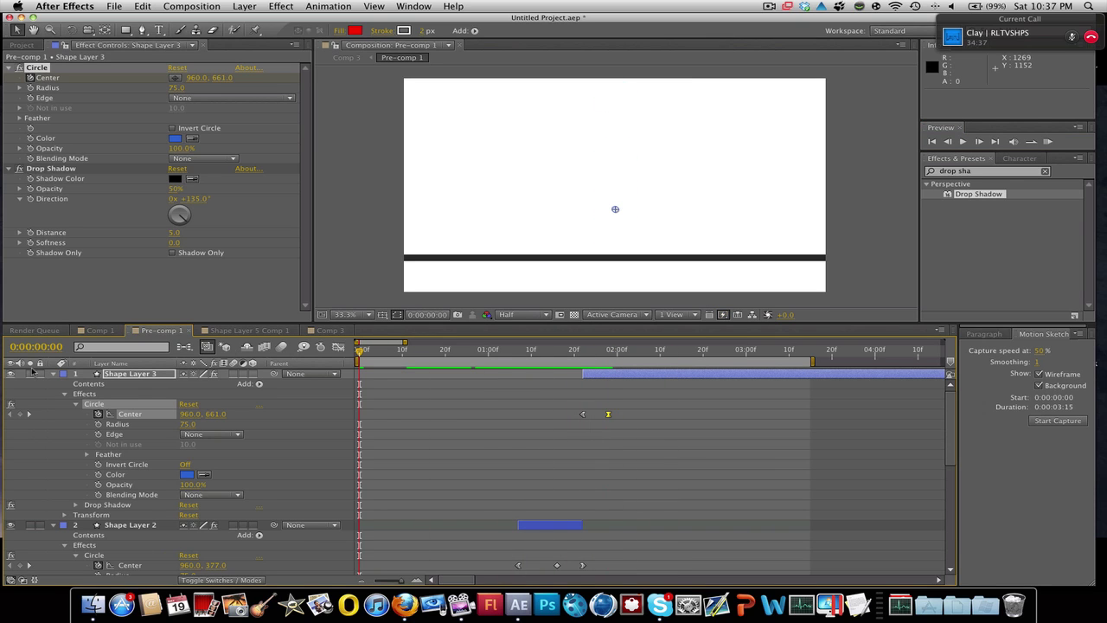
pyautogui.click(54, 373)
pyautogui.click(53, 384)
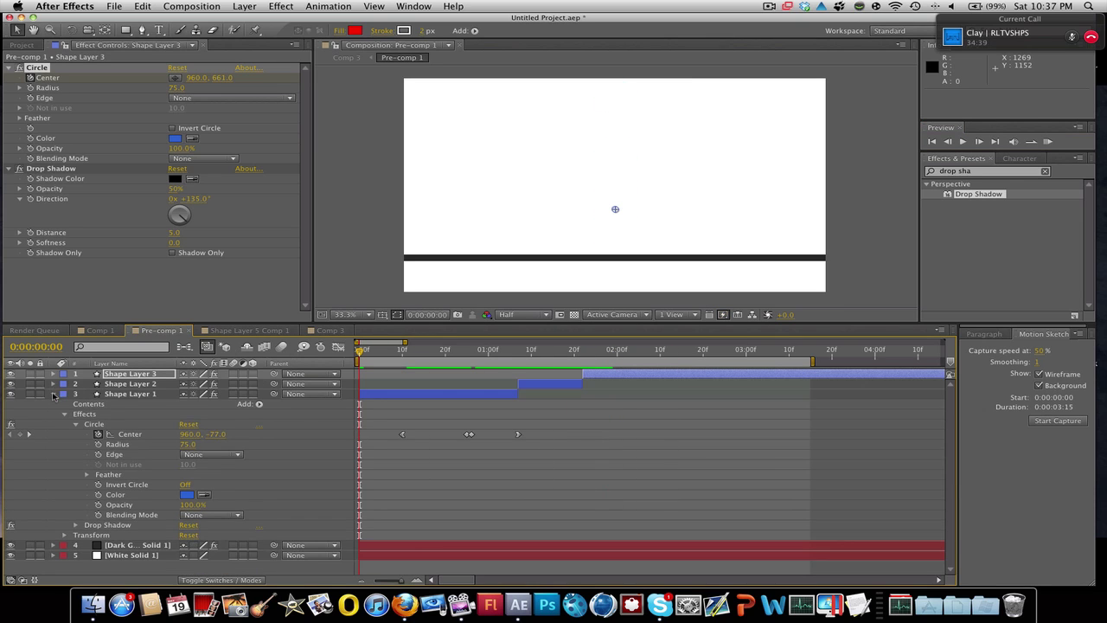
pyautogui.click(54, 393)
pyautogui.click(118, 374)
# Pre-compose all five layers into a new Pre-comp 2.
pyautogui.keyDown('shift'); pyautogui.click(118, 414); pyautogui.keyUp('shift')
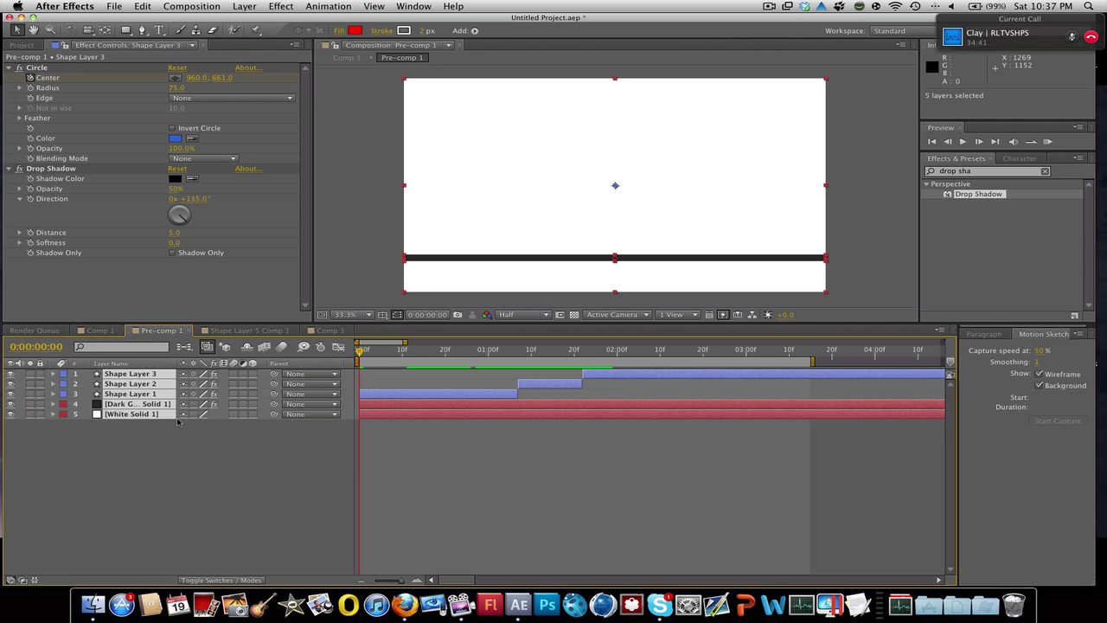
pyautogui.click(245, 5)
pyautogui.click(273, 397)
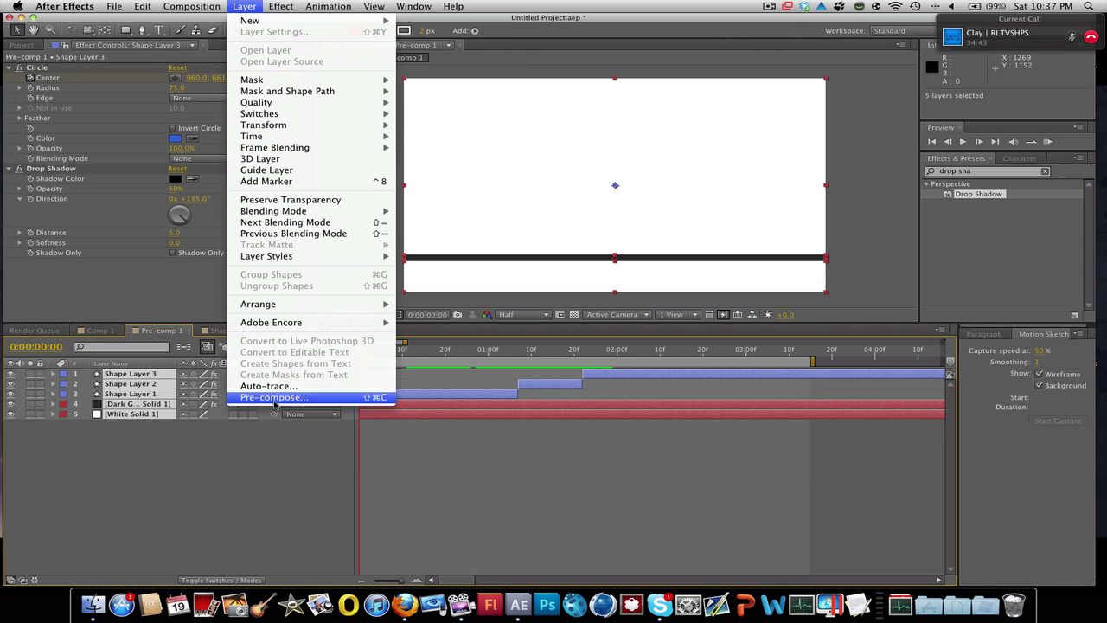
pyautogui.click(235, 212)
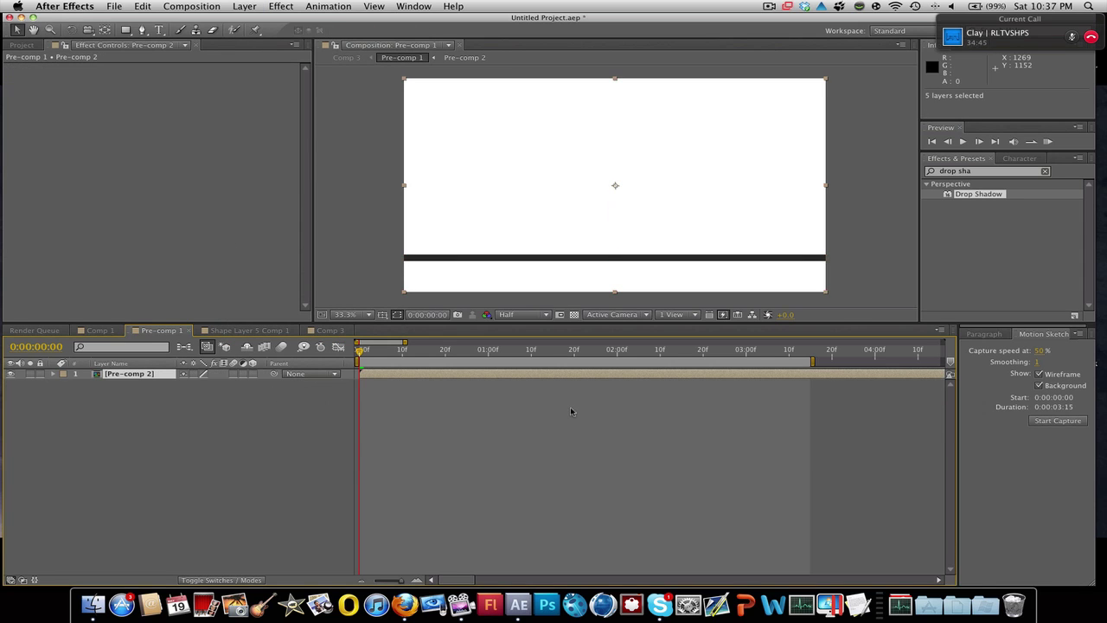
# Open Pre-comp 2, check the ball at 1:28, then return to Pre-comp 1.
pyautogui.doubleClick(160, 374)
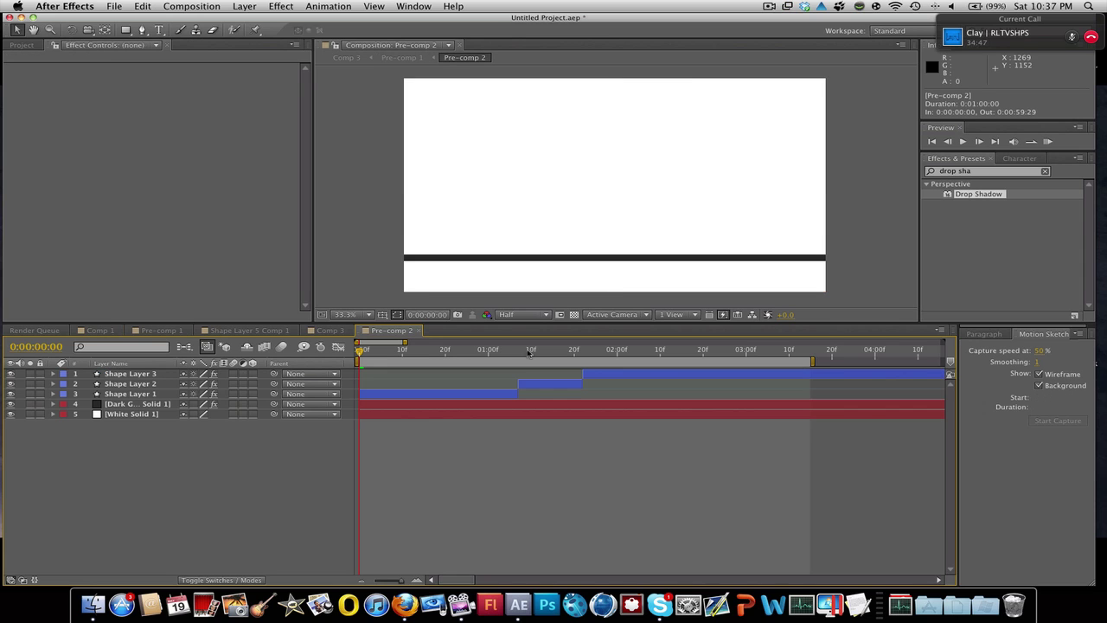
pyautogui.moveTo(511, 353); pyautogui.dragTo(615, 377)
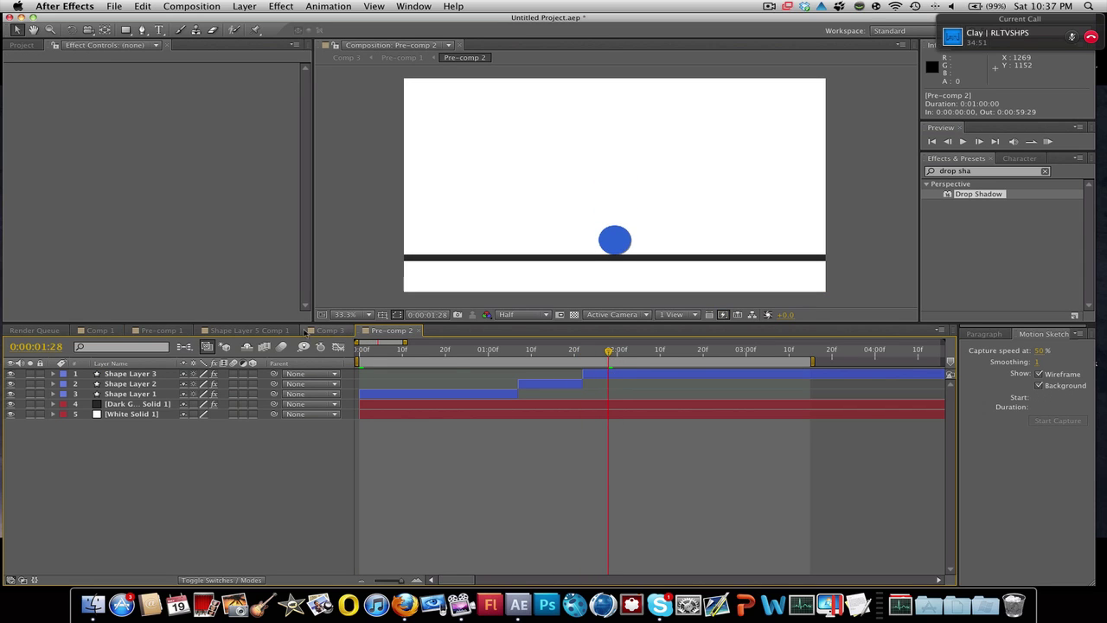
pyautogui.click(160, 330)
pyautogui.click(389, 330)
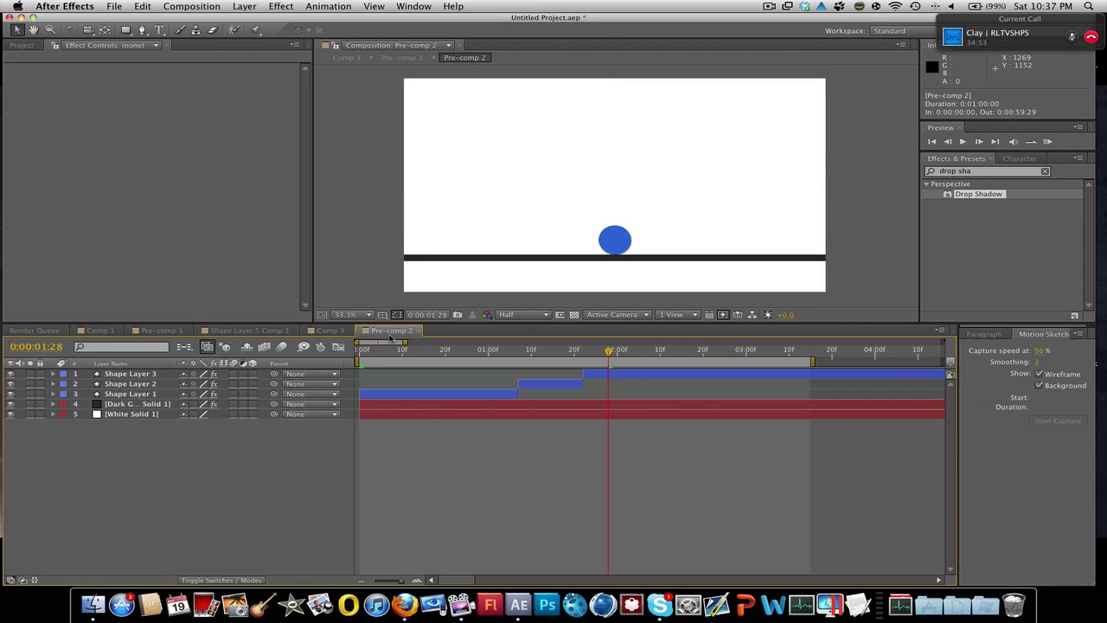
pyautogui.click(166, 331)
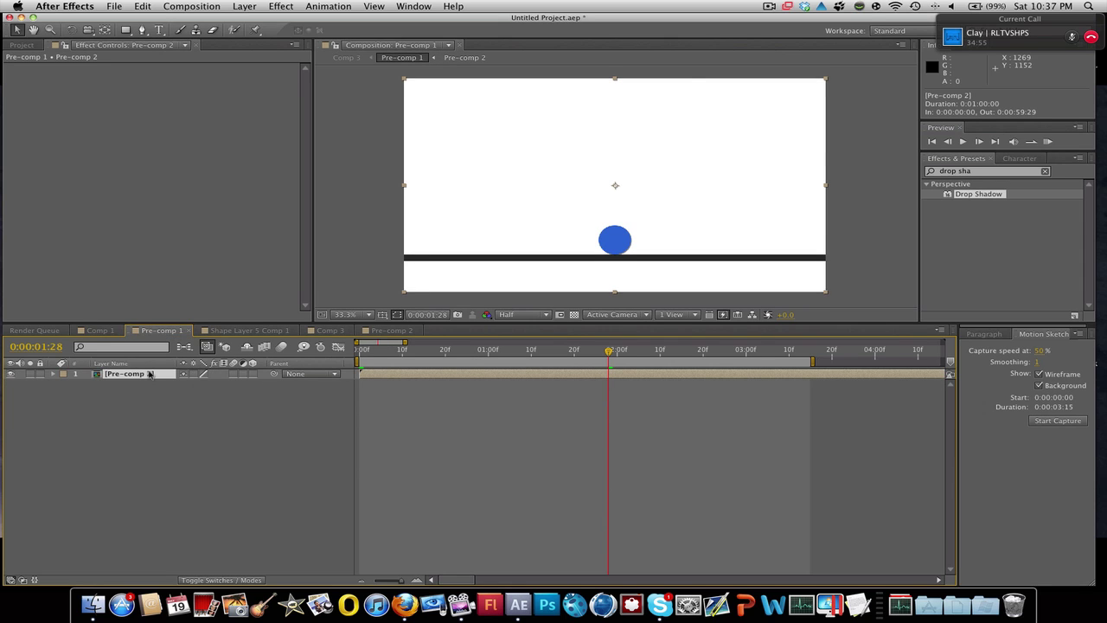
# Enable Time Remapping on Pre-comp 2 with an Easy Ease In keyframe at 1:28.
pyautogui.rightClick(148, 373)
pyautogui.moveTo(260, 293)
pyautogui.click(390, 293)
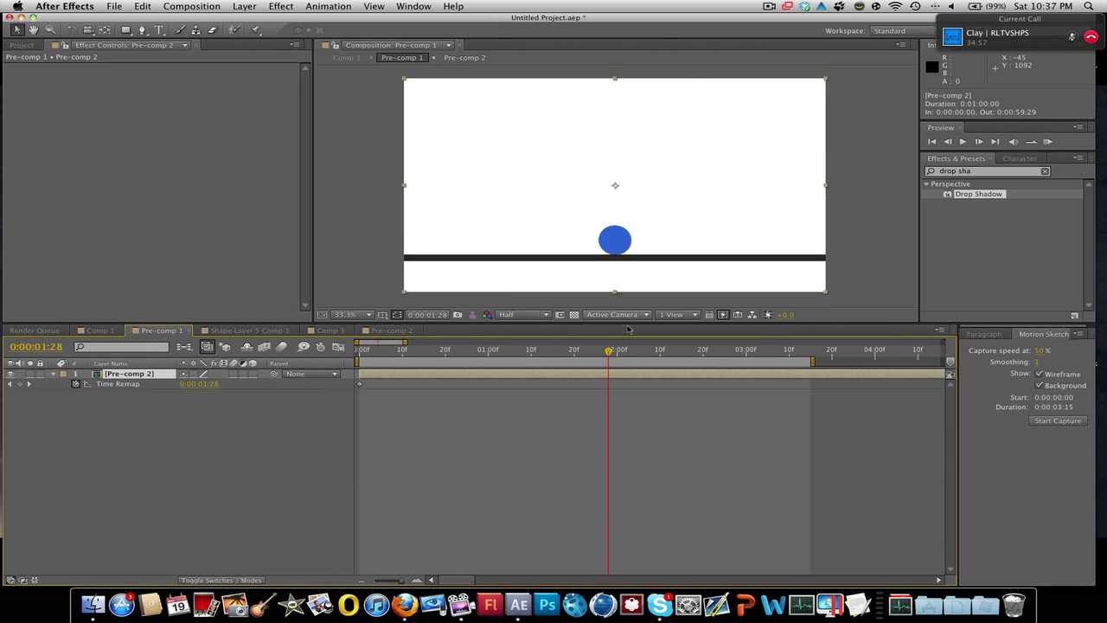
pyautogui.click(20, 384)
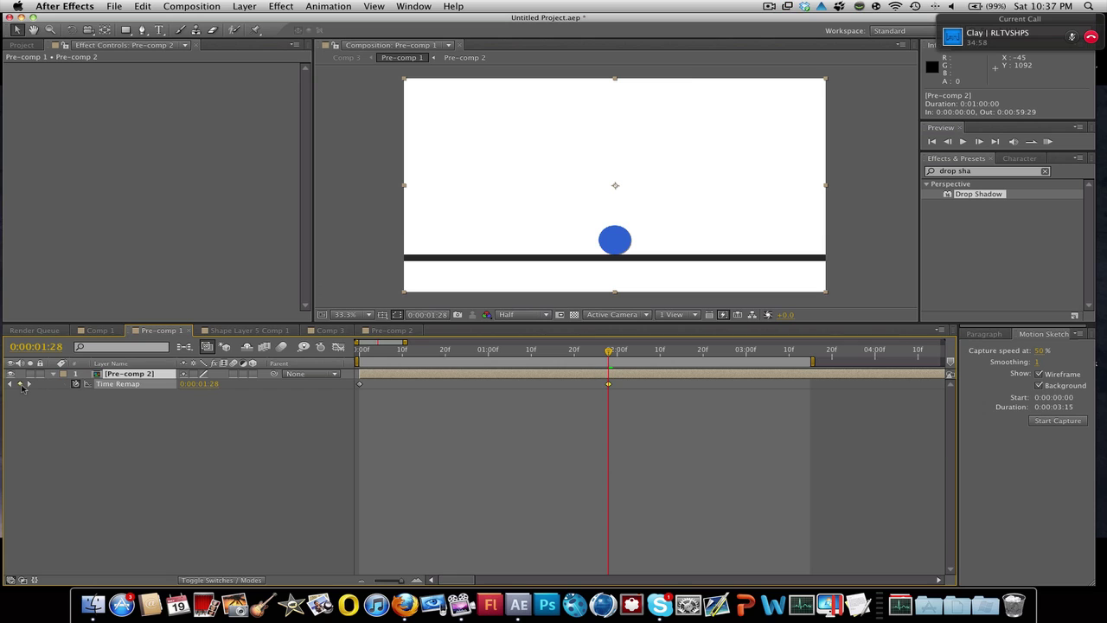
pyautogui.rightClick(611, 385)
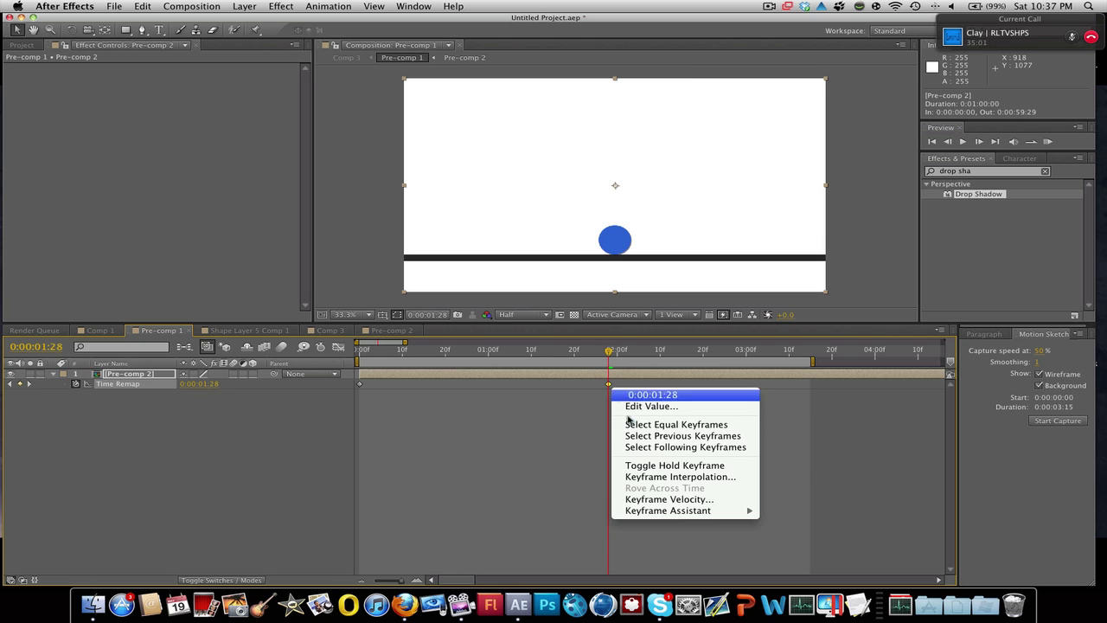
pyautogui.moveTo(683, 512)
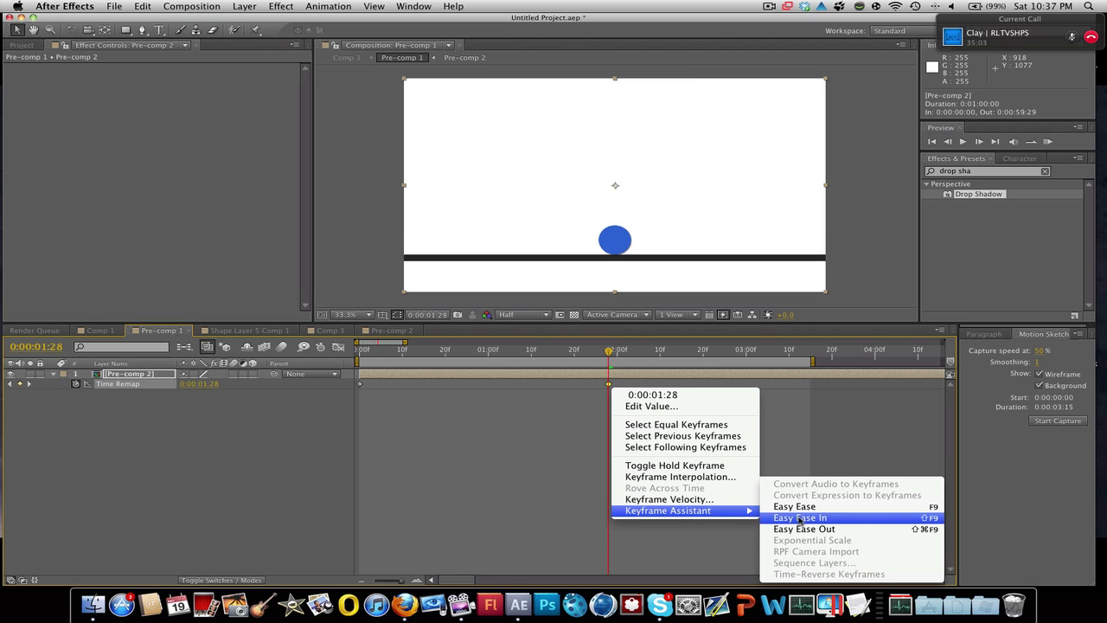
pyautogui.click(783, 517)
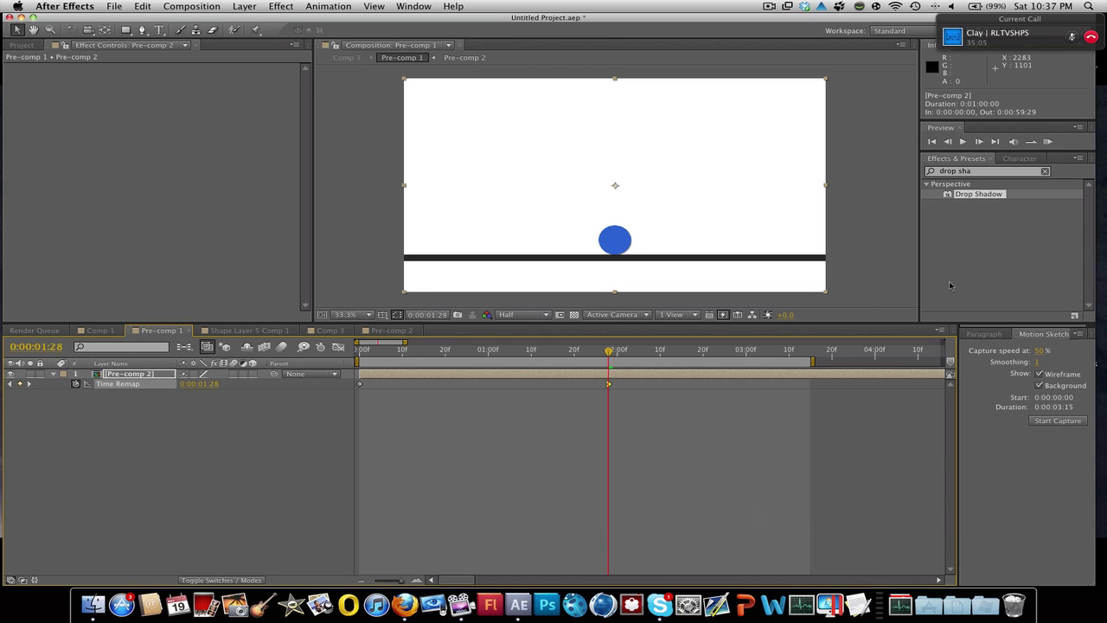
# RAM preview the remapped bounce, check frame 1:28, then switch to Comp 1.
pyautogui.click(1047, 142)
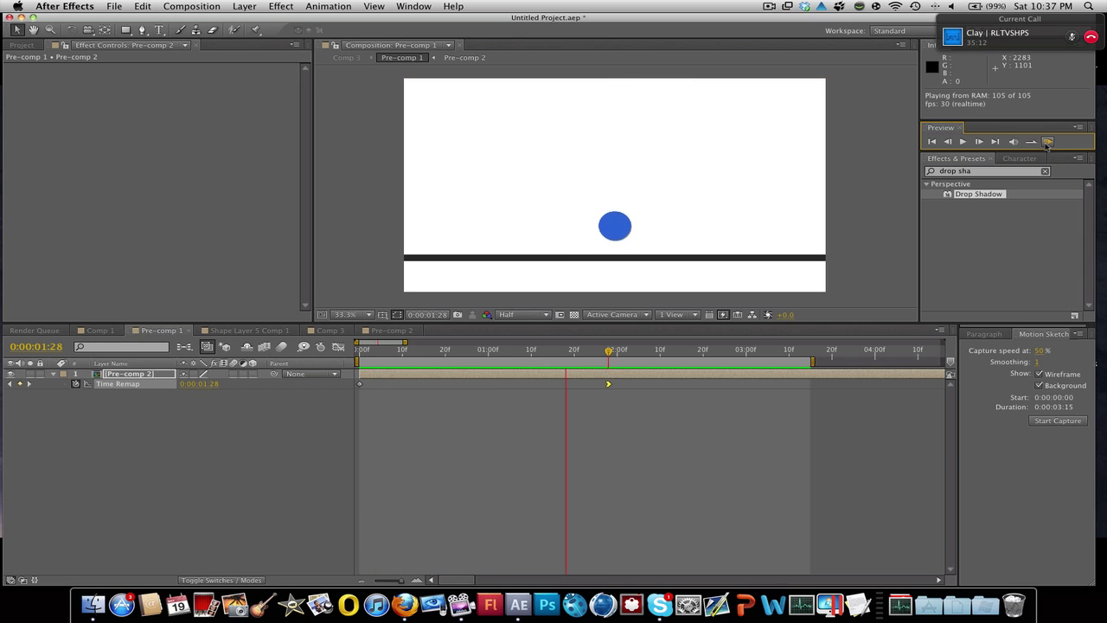
pyautogui.press('space')
pyautogui.moveTo(609, 350)
pyautogui.mouseDown()
pyautogui.moveTo(494, 351)
pyautogui.moveTo(613, 350)
pyautogui.mouseUp()
pyautogui.click(608, 362)
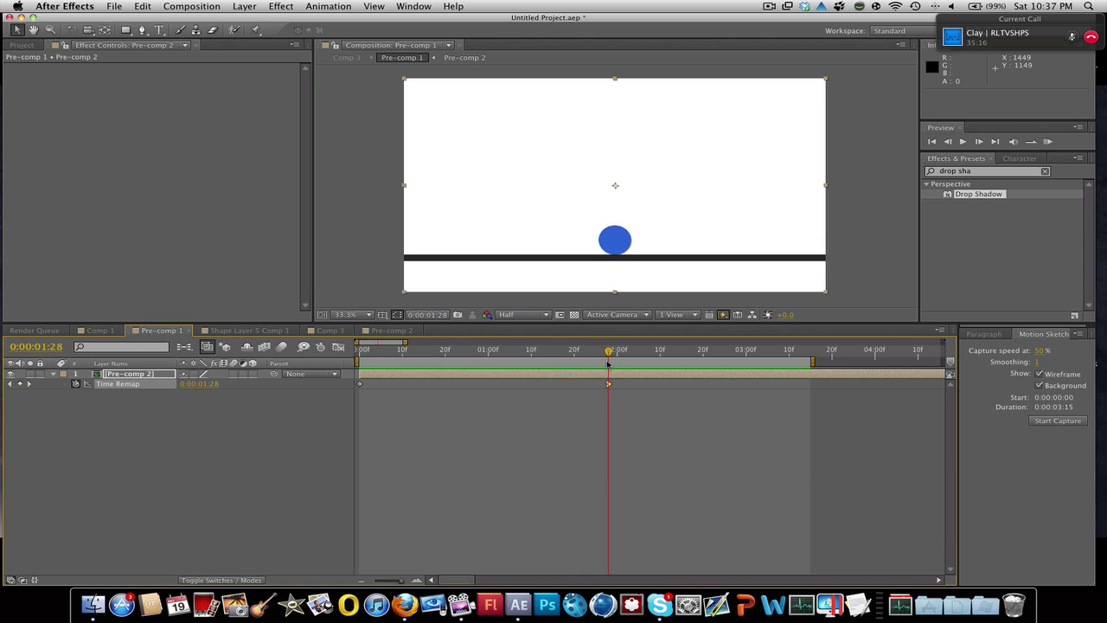
pyautogui.click(100, 331)
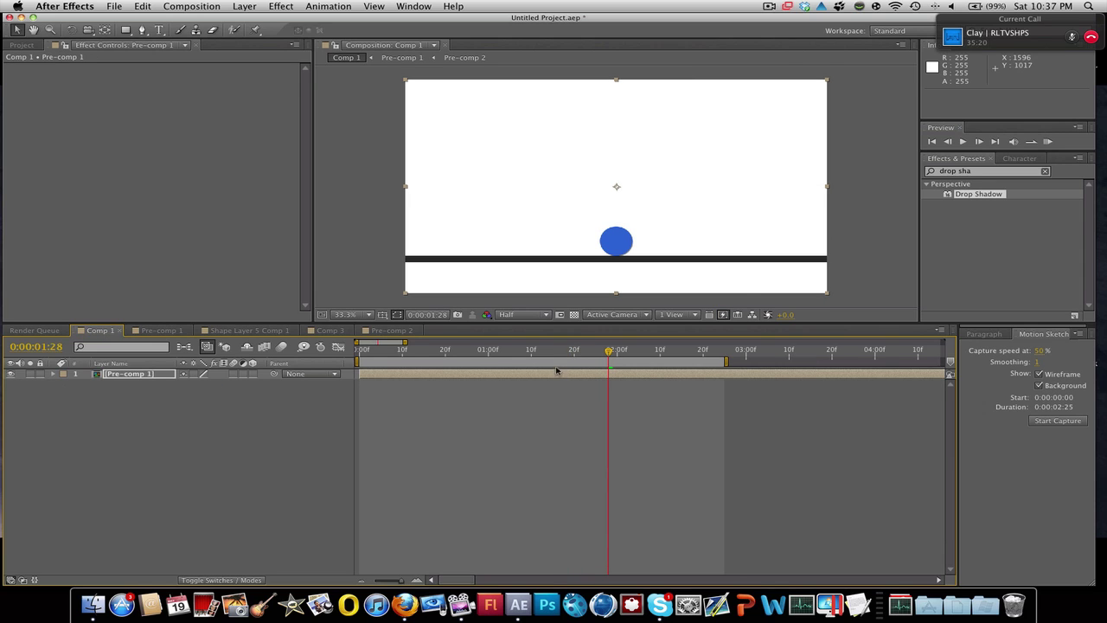
# Scrub Comp 1 and cycle through the Shape Layer 5 Comp 1, Comp 3 and Pre-comp 2 tabs.
pyautogui.moveTo(558, 357); pyautogui.dragTo(672, 357)
pyautogui.click(249, 330)
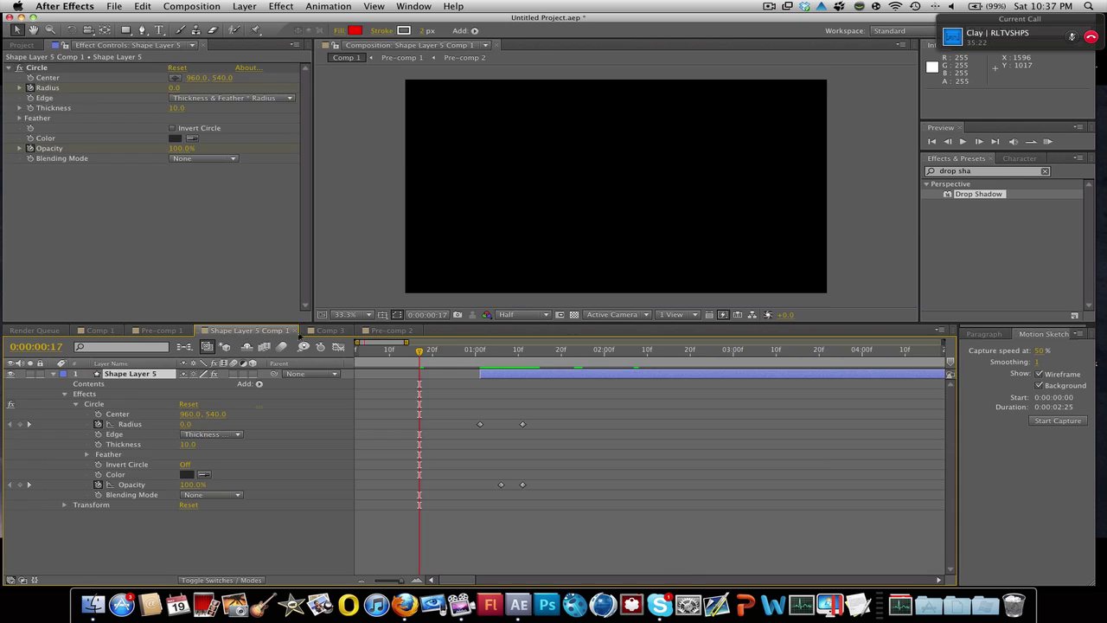
pyautogui.click(330, 331)
pyautogui.click(386, 330)
pyautogui.click(330, 331)
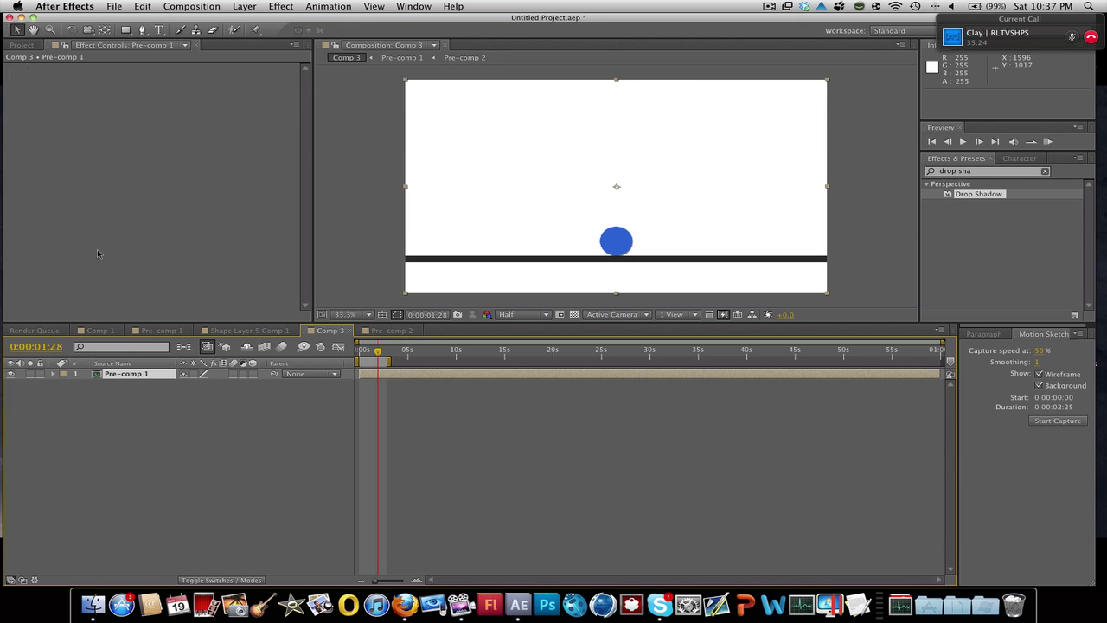
# Open Comp 1 from the Project panel, preview the bounce, then show the desktop with F11.
pyautogui.click(17, 44)
pyautogui.doubleClick(38, 150)
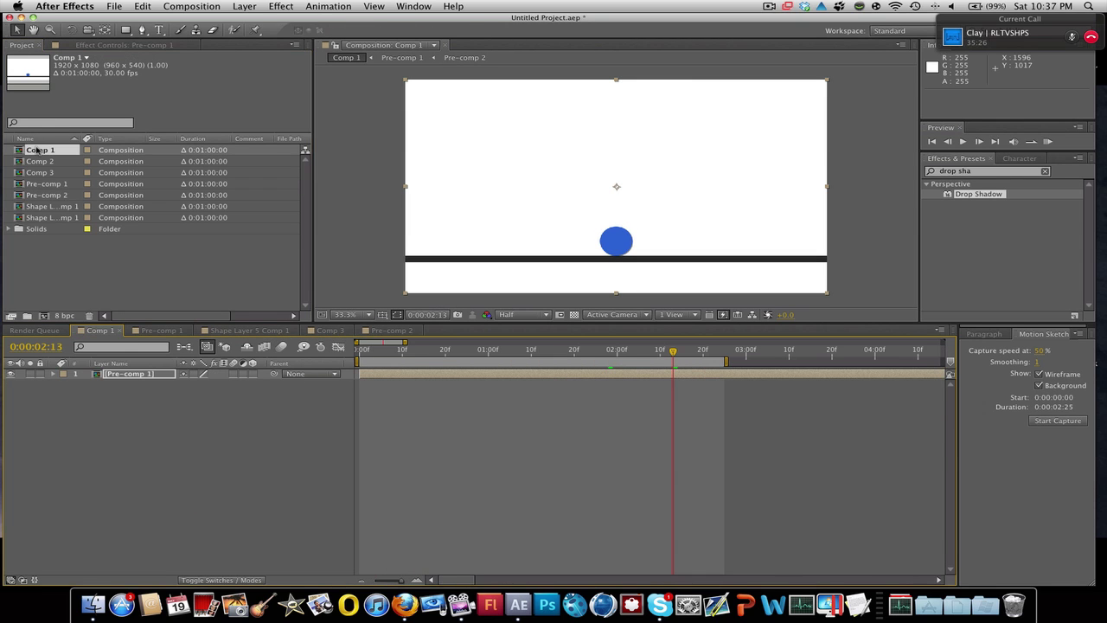
pyautogui.press('KP_0')
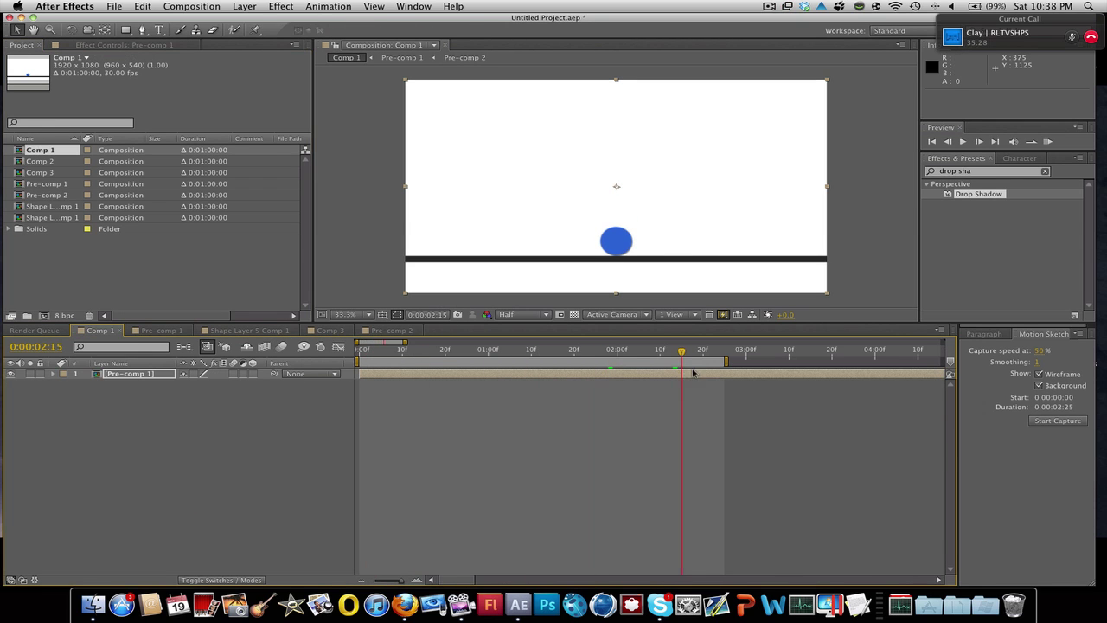
pyautogui.click(630, 368)
pyautogui.press('space')
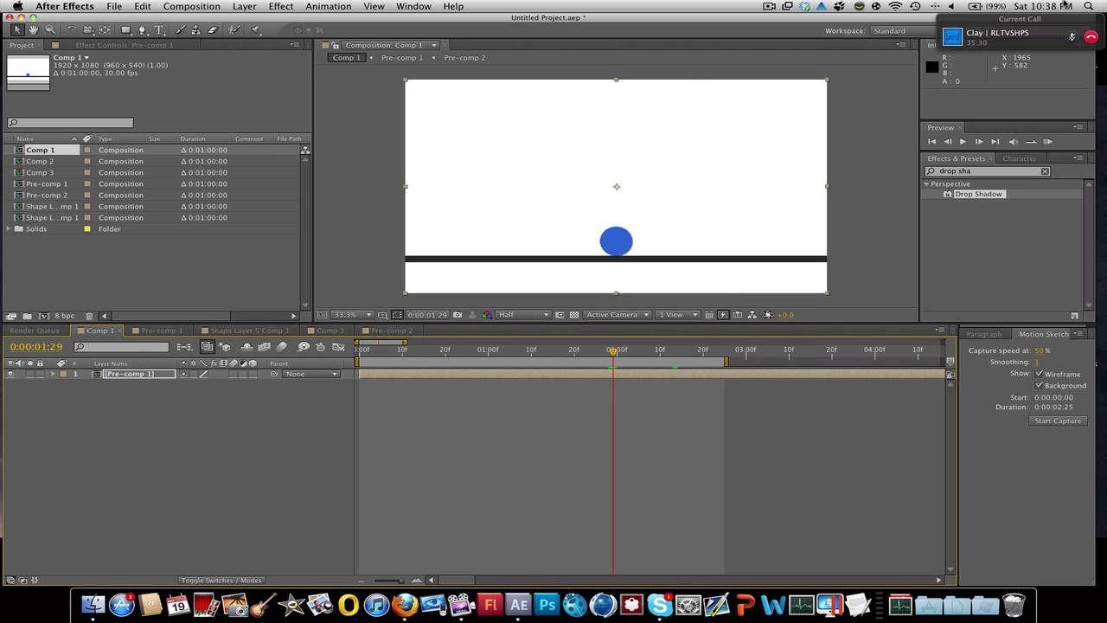
pyautogui.press('F11')
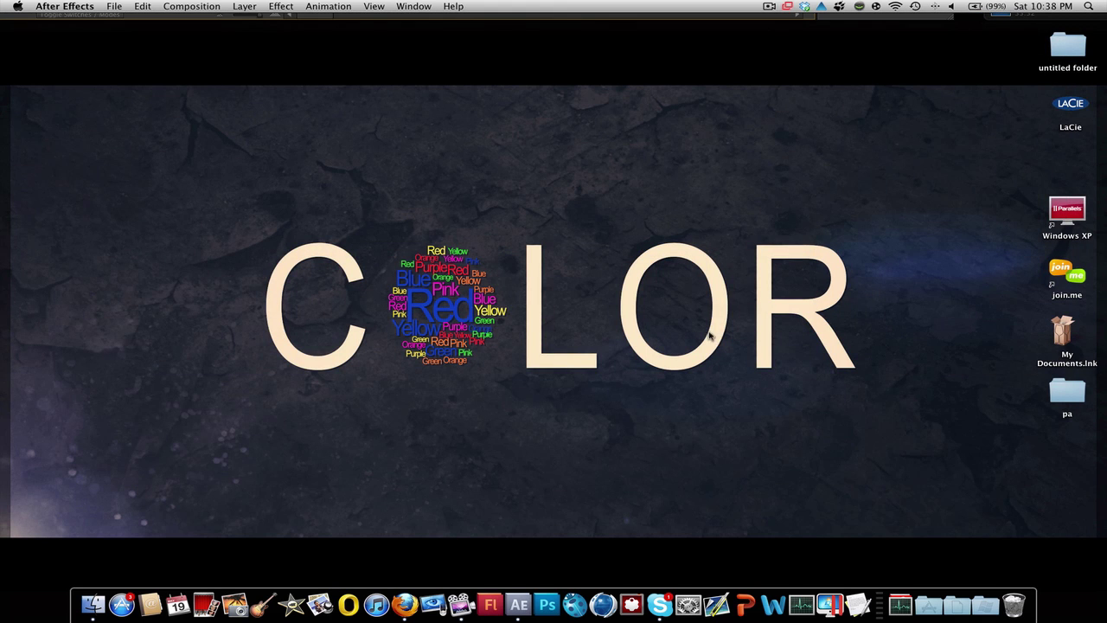
# Drag selection marquees on the desktop, then restore the After Effects windows with F11.
pyautogui.moveTo(870, 387); pyautogui.dragTo(147, 209)
pyautogui.moveTo(853, 321); pyautogui.dragTo(275, 242)
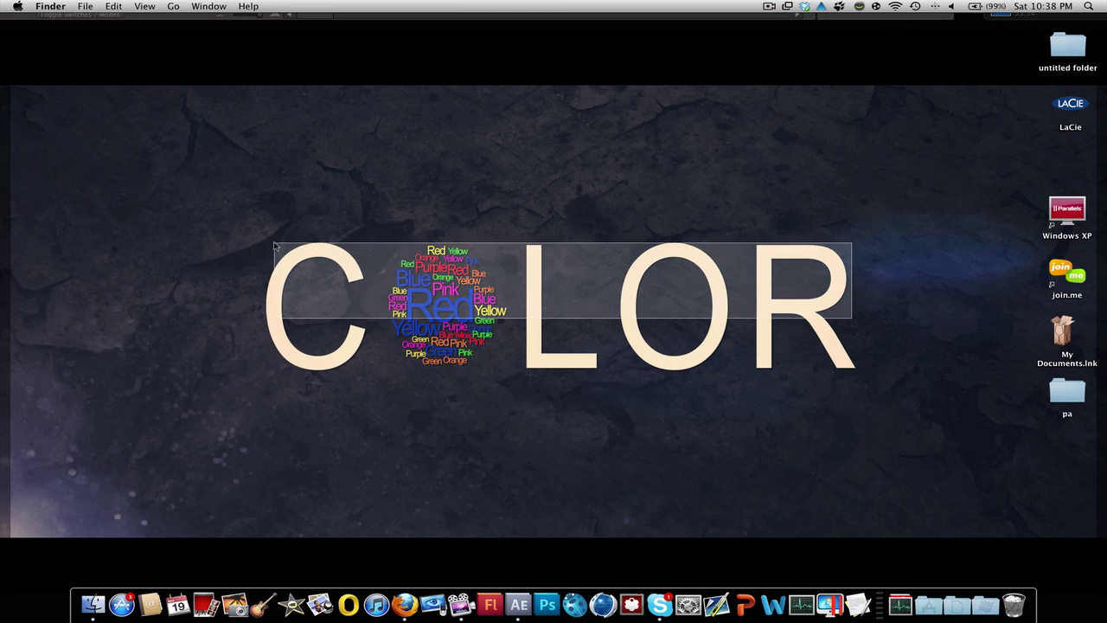
pyautogui.moveTo(184, 257); pyautogui.dragTo(199, 289)
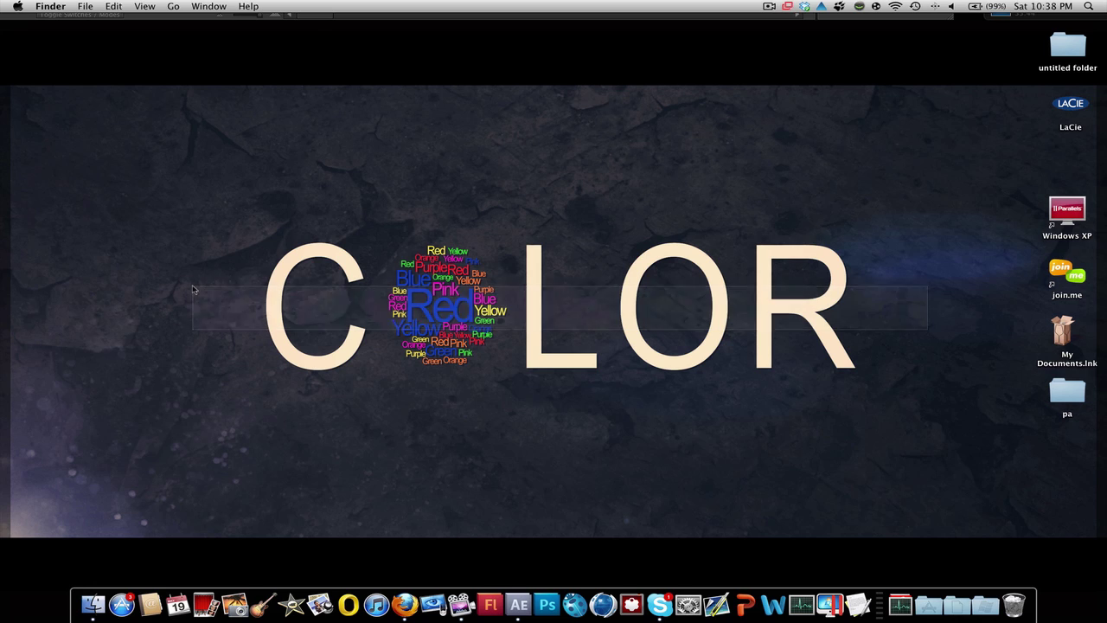
pyautogui.press('F11')
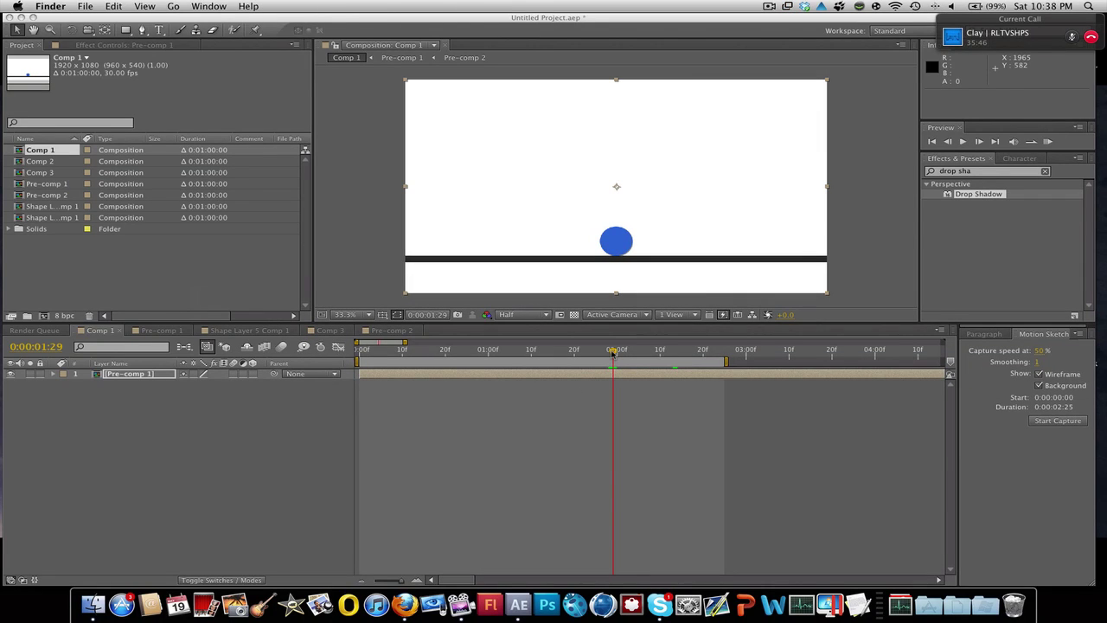
# Rewind Comp 1 to the start and RAM preview the full 85-frame bounce.
pyautogui.click(674, 360)
pyautogui.moveTo(574, 353); pyautogui.dragTo(359, 356)
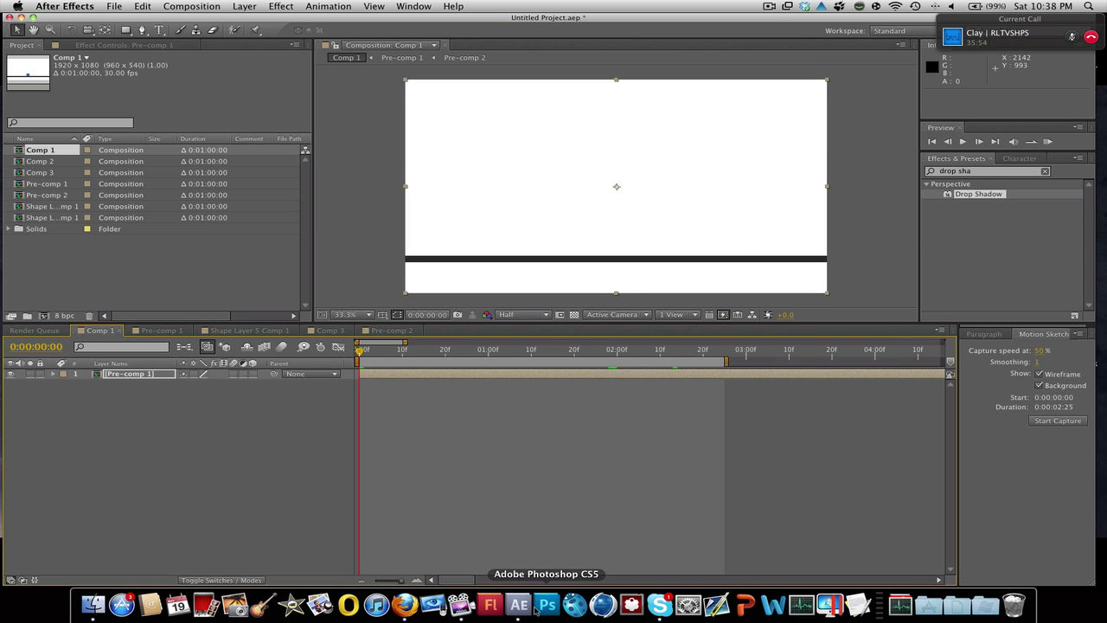
pyautogui.click(1050, 141)
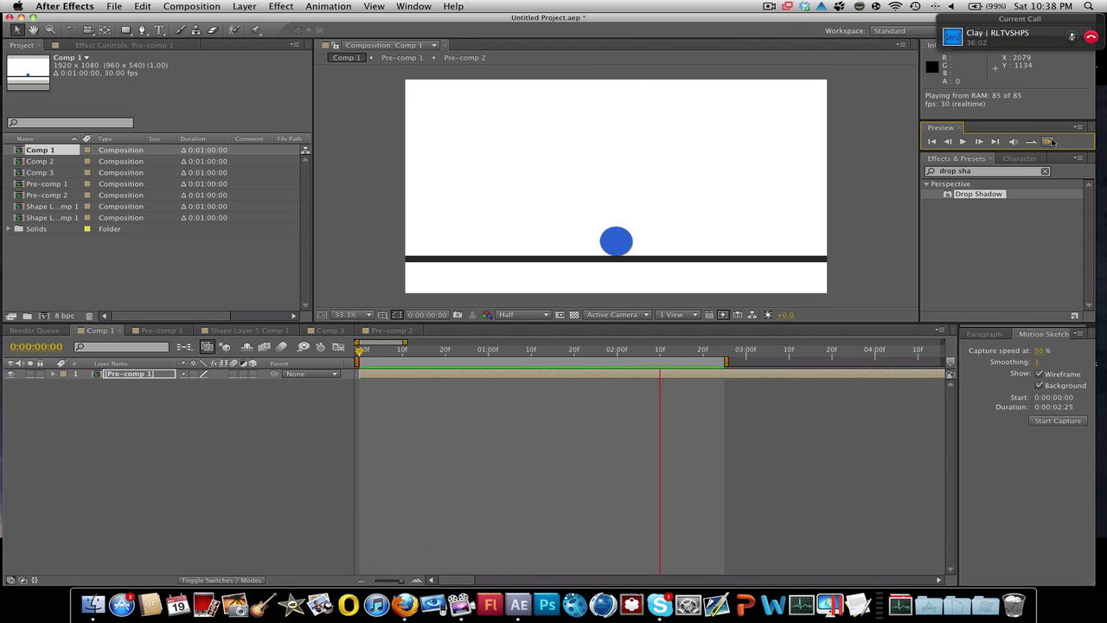
pyautogui.click(539, 425)
# Add an adjustment layer to Comp 1, apply RSMB motion blur, and RAM preview.
pyautogui.click(243, 6)
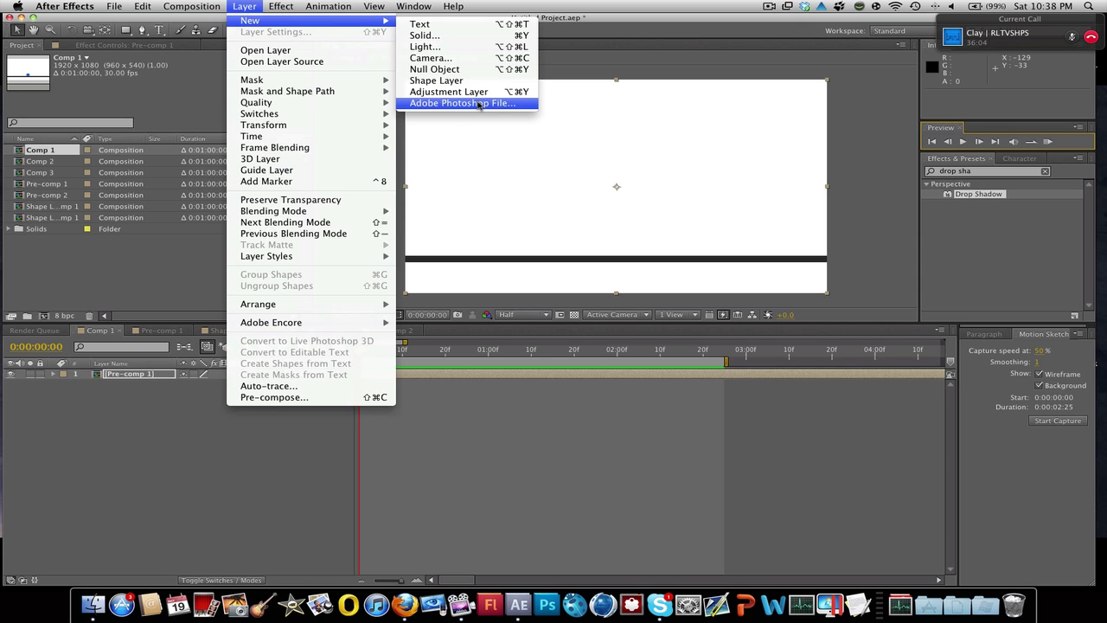
pyautogui.click(467, 93)
pyautogui.click(281, 6)
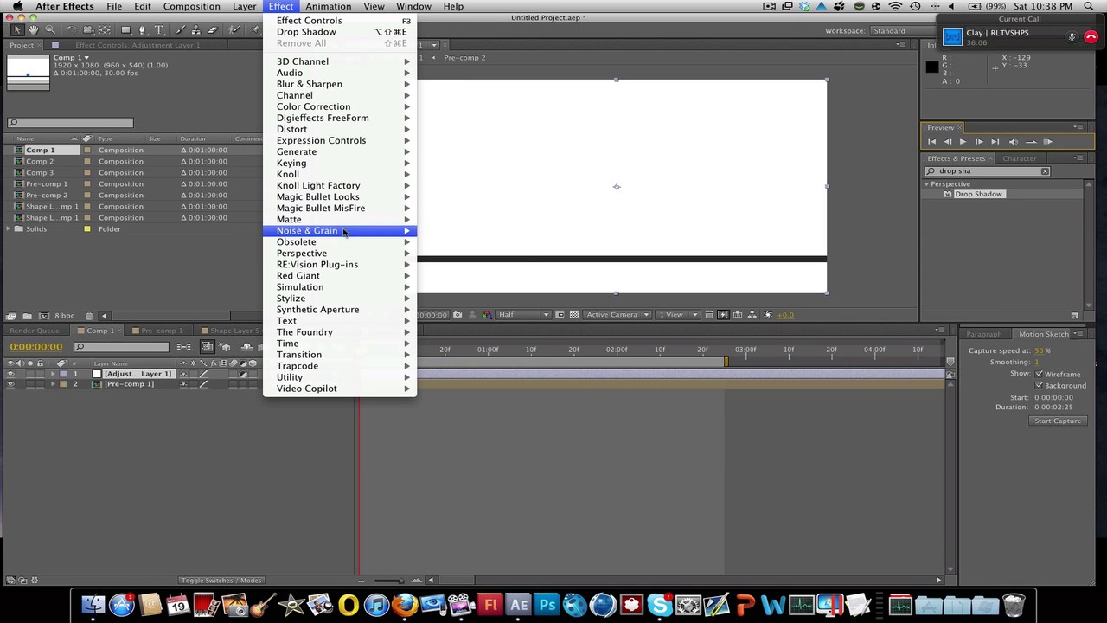
pyautogui.moveTo(364, 263)
pyautogui.click(443, 275)
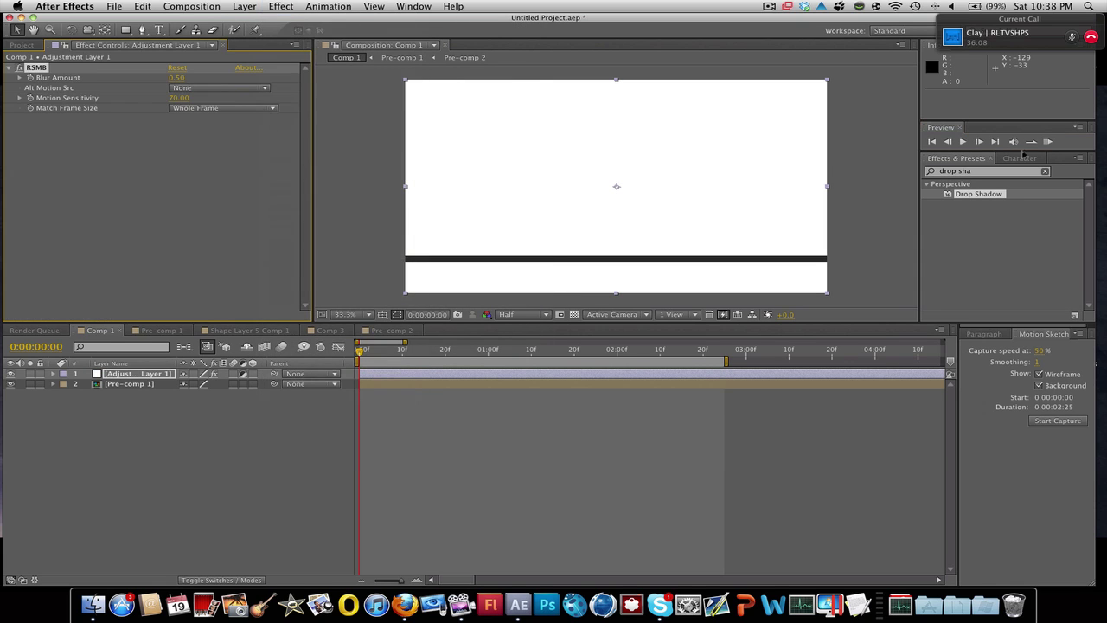
pyautogui.click(1047, 141)
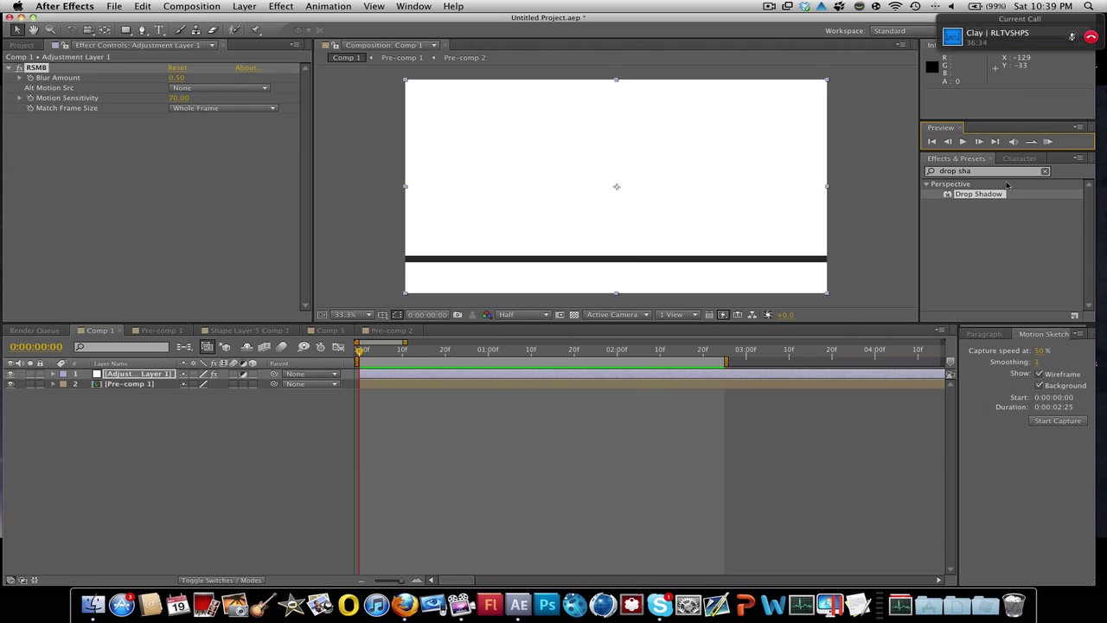
# Replay the blurred preview, inspect frame 1:14, then start a new ScreenFlow recording.
pyautogui.click(1046, 143)
pyautogui.moveTo(374, 345); pyautogui.dragTo(290, 362)
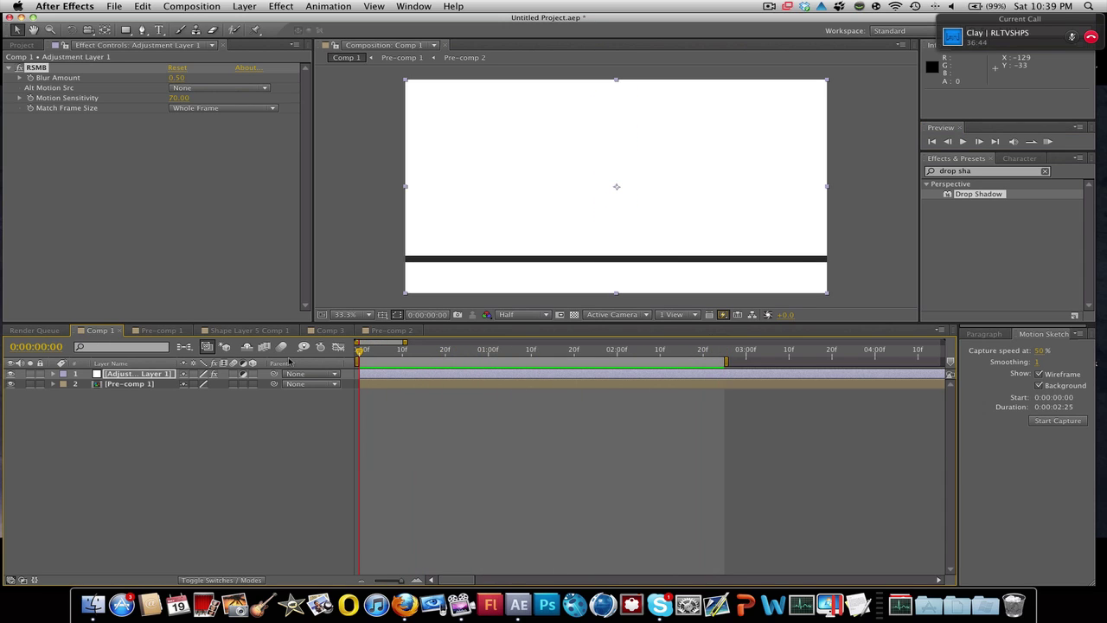
pyautogui.rightClick(460, 604)
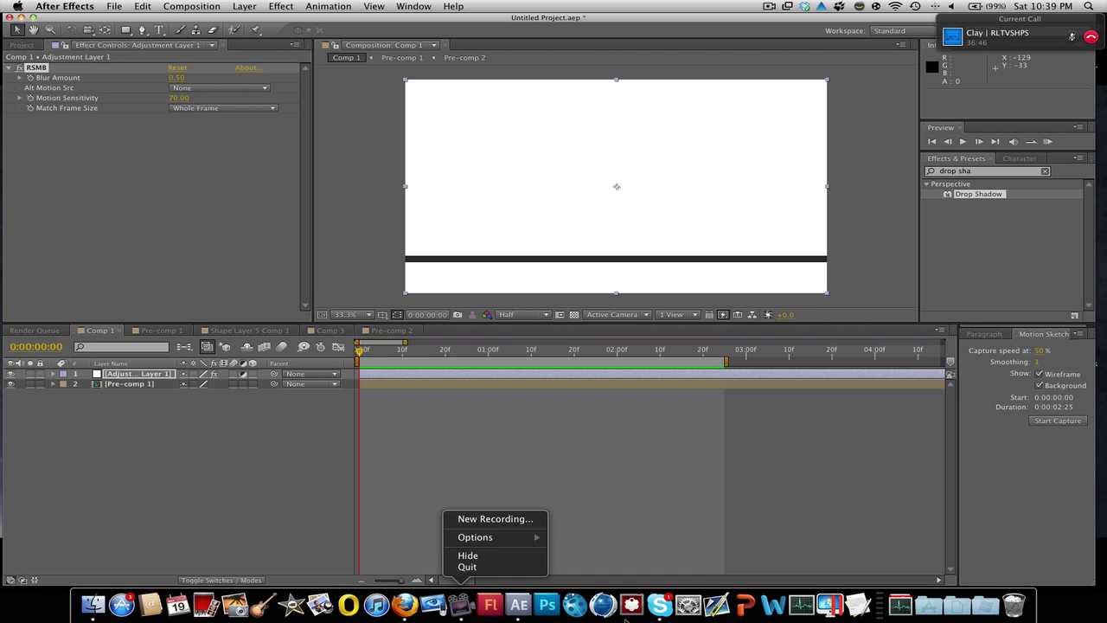
pyautogui.click(490, 520)
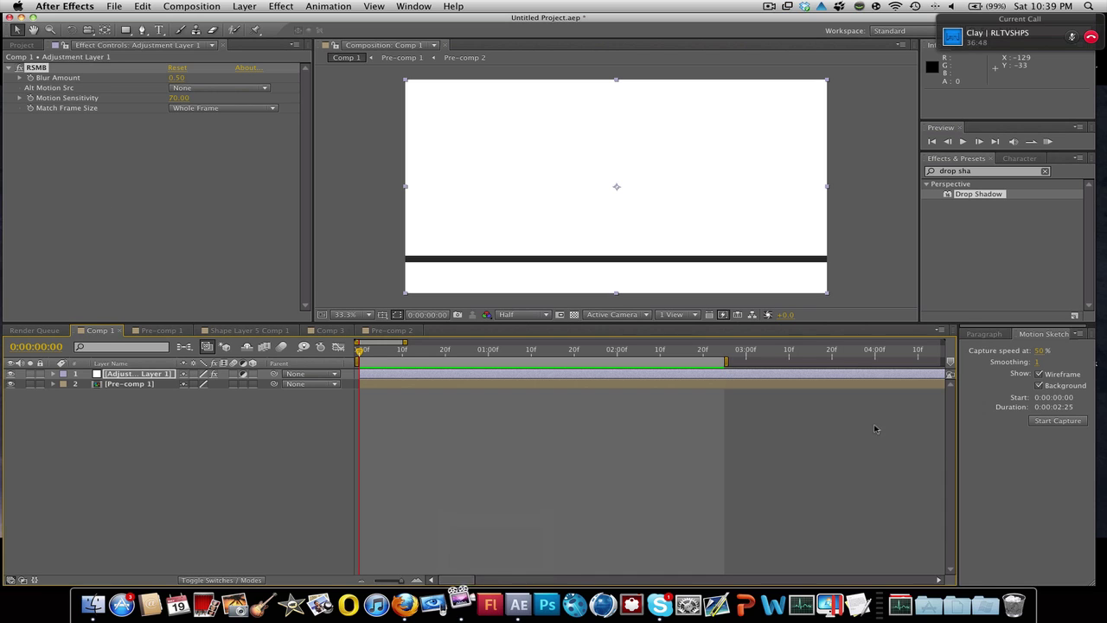